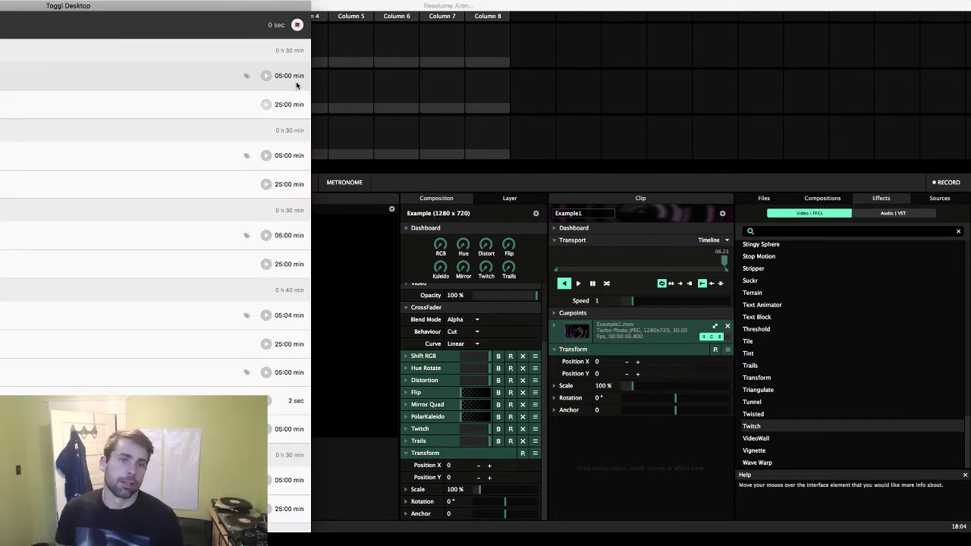
Step: Switch from Toggl Desktop to the Resolume Arena window
click(412, 5)
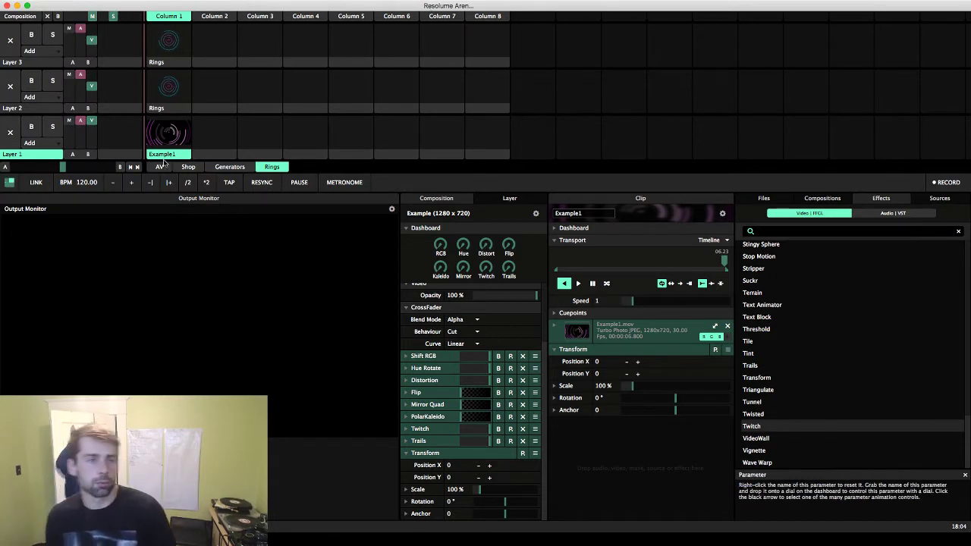
key(super+Tab)
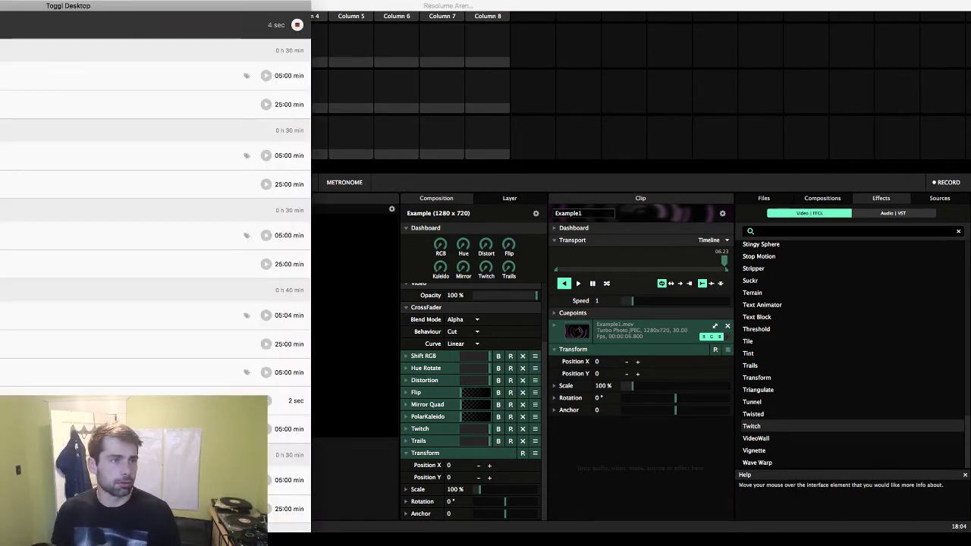
key(super+Tab)
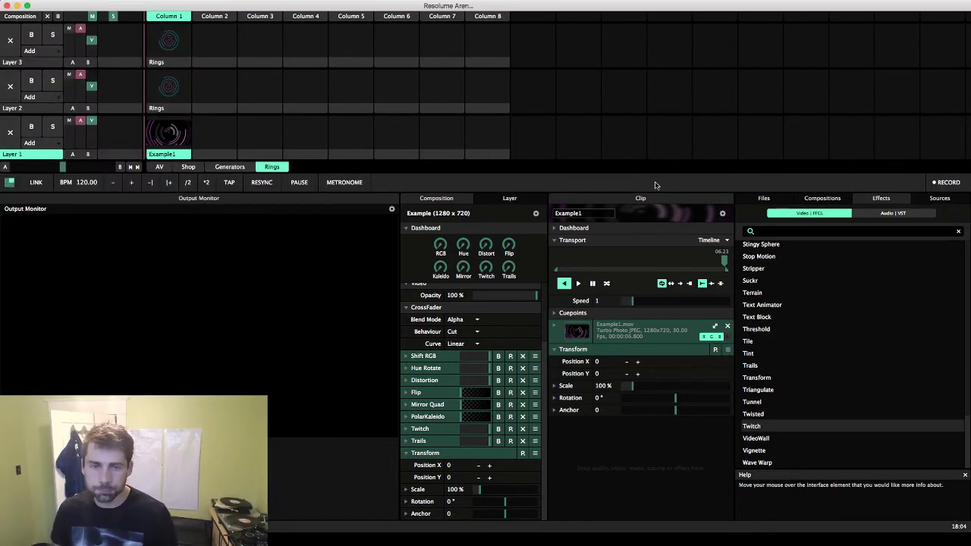
Step: Play the Rings clip on Layer 2 and compare its output with the Twitch effect bypassed and active
click(206, 88)
click(188, 91)
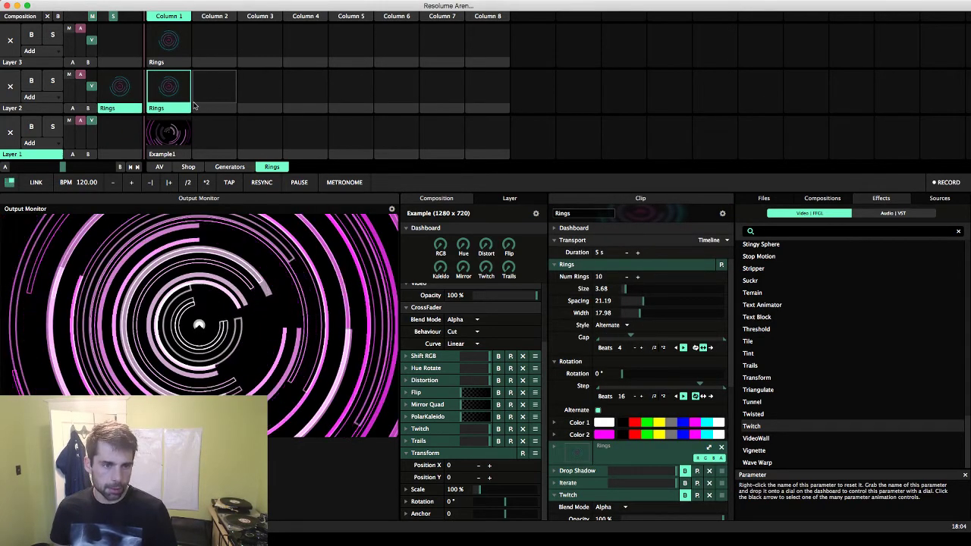
scroll(689, 413, down, 3)
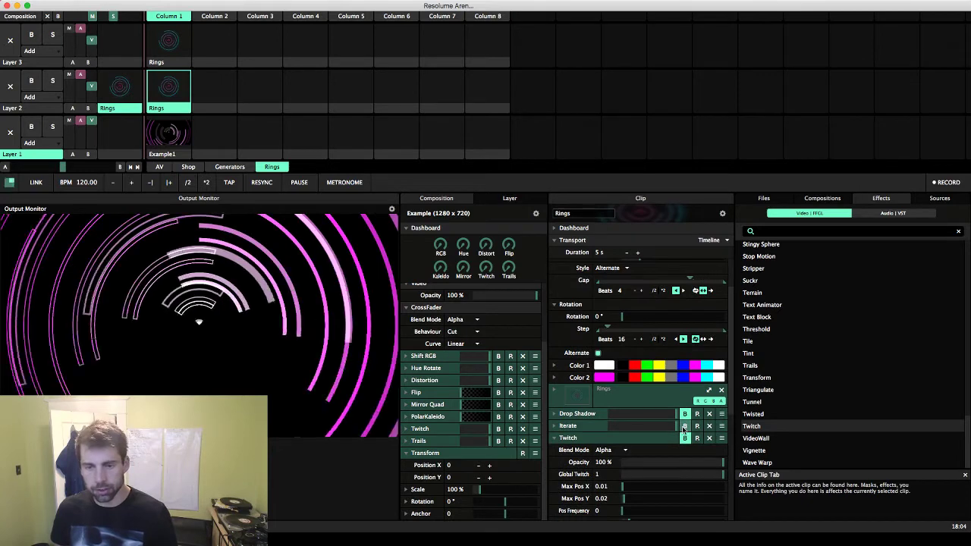
click(686, 438)
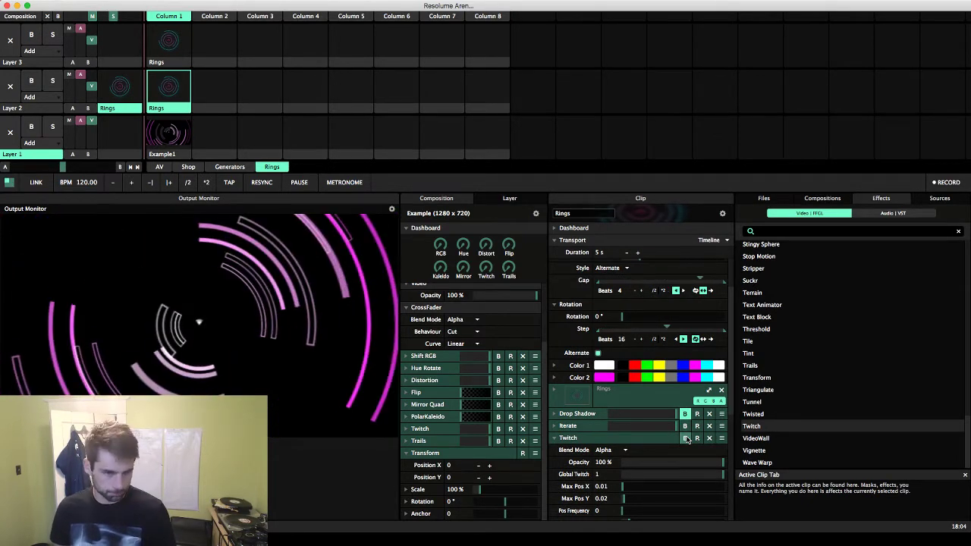
click(685, 439)
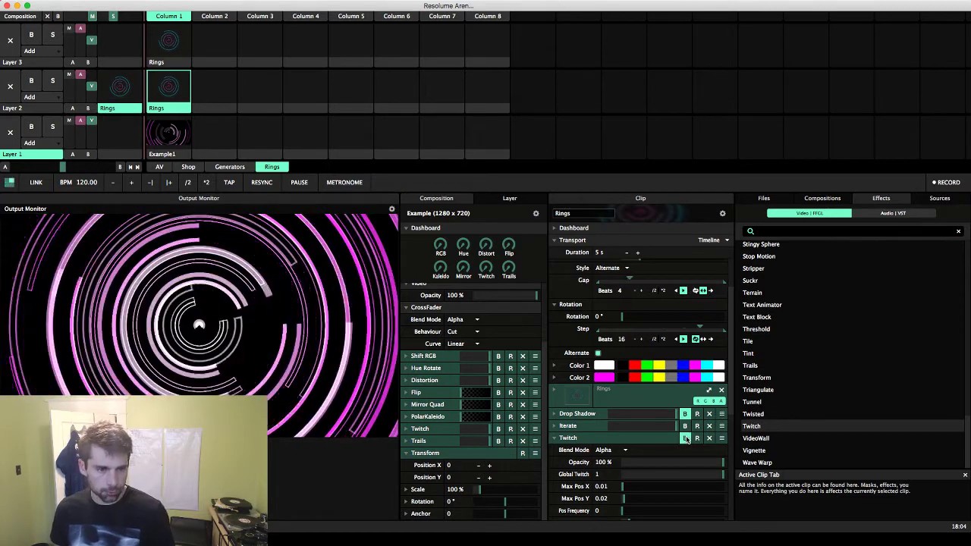
click(686, 438)
click(685, 439)
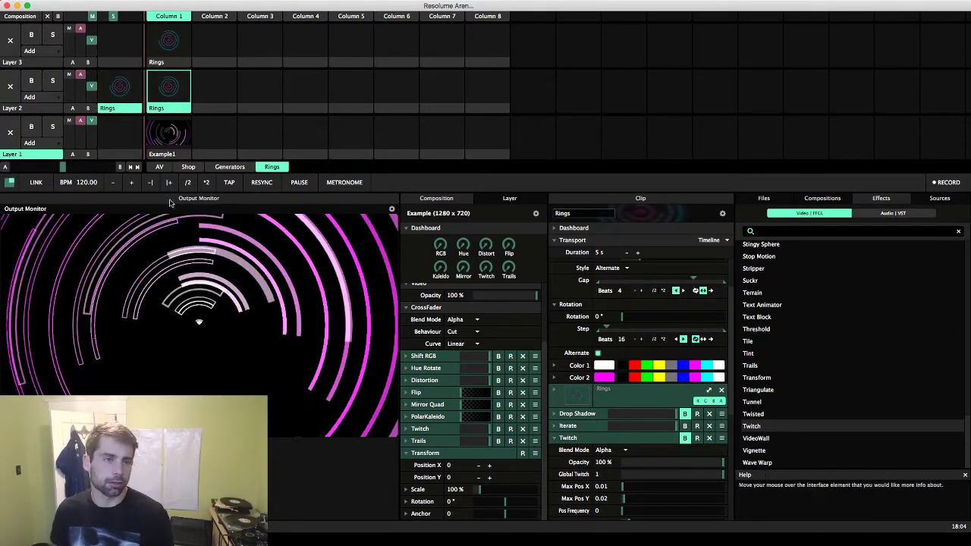
Step: Clear Layer 2, play Example1 on Layer 1 for comparison with the Rings clip on Layer 2, and clear both layers
click(9, 88)
click(168, 135)
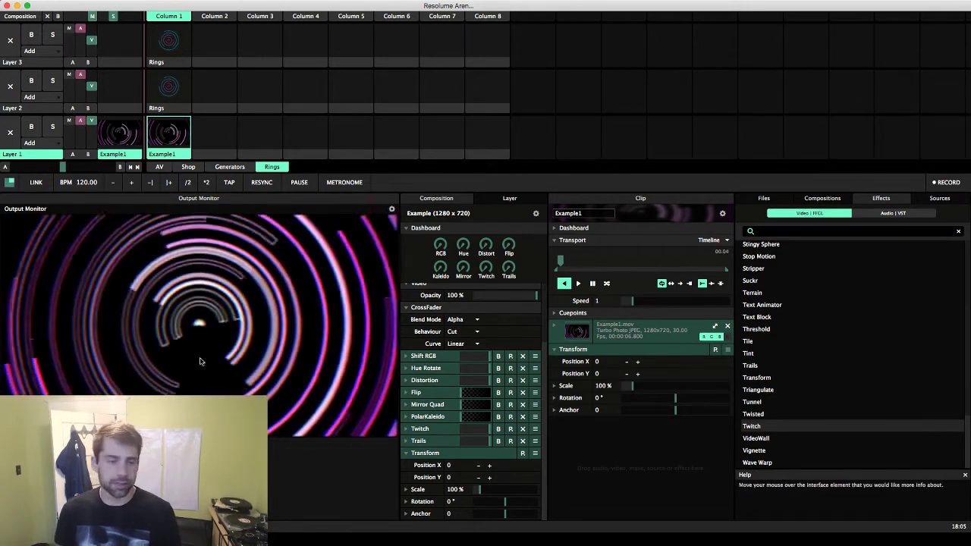
click(10, 132)
click(166, 91)
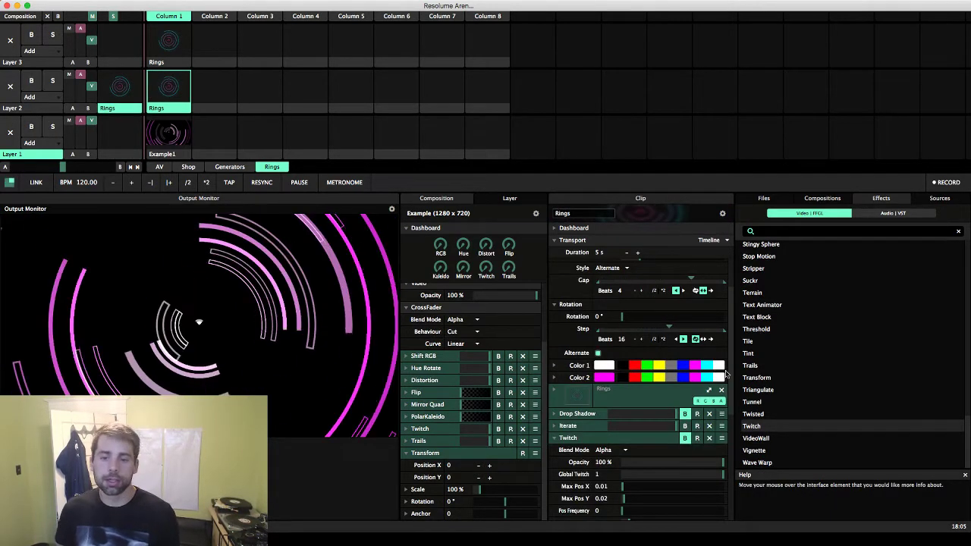
click(9, 85)
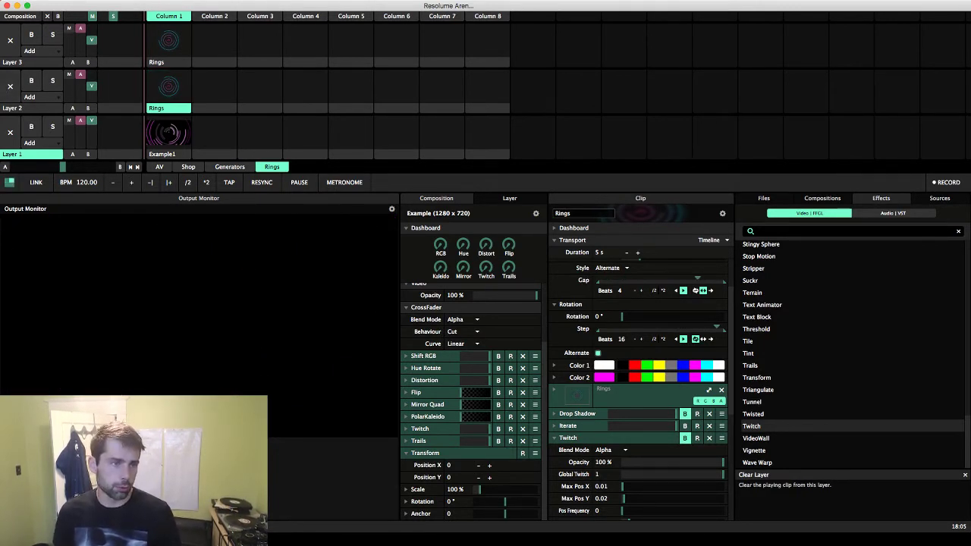
Step: Review the General preferences with the record directory and the record video and audio options, leaving them unchanged
key(super+comma)
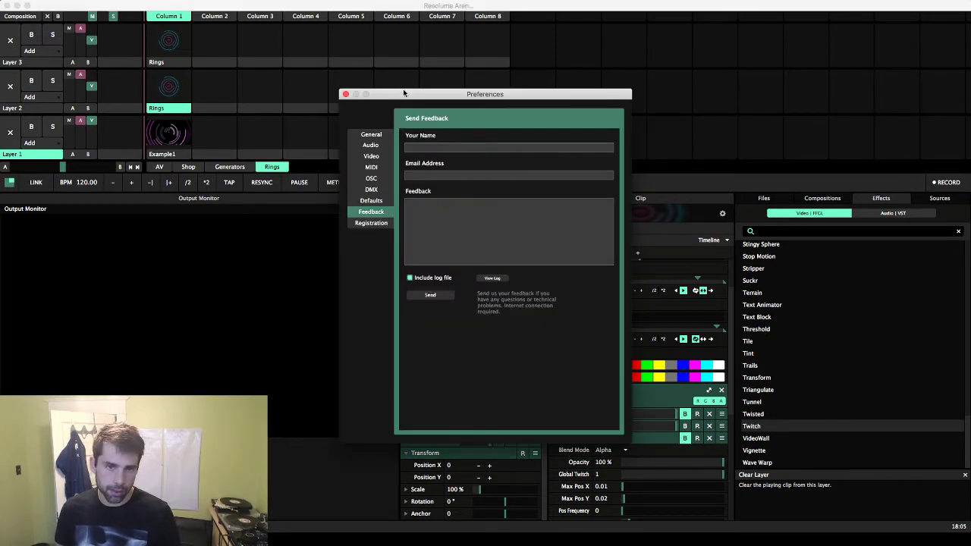
click(371, 156)
click(371, 134)
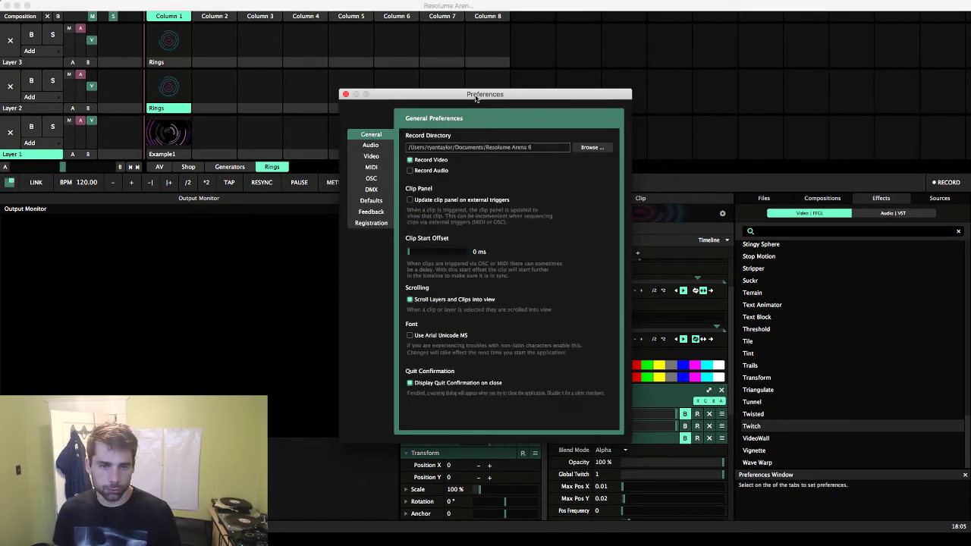
drag(468, 94, 606, 95)
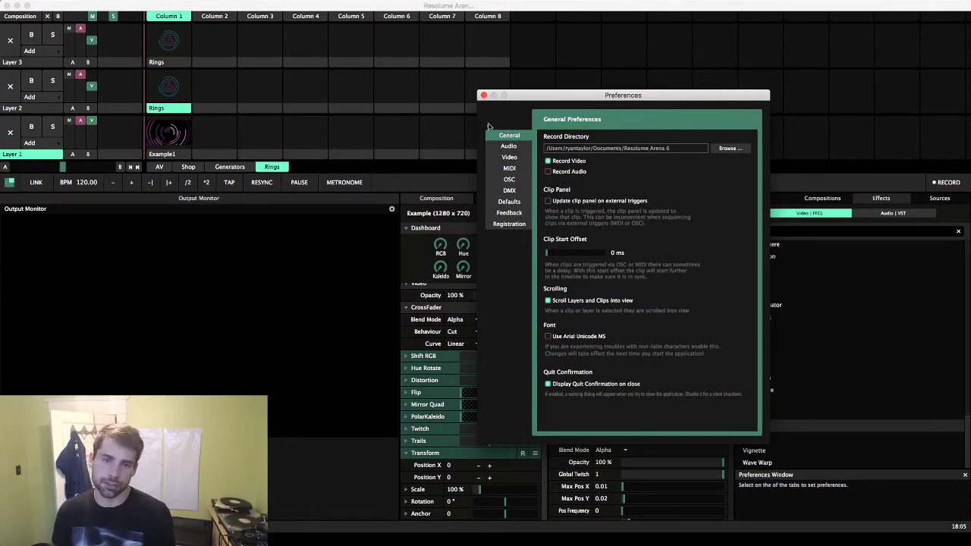
click(483, 95)
Step: Alternate playback between the generated Rings clip on Layer 2 and the recorded Example1 clip on Layer 1, clearing each layer in between
click(160, 88)
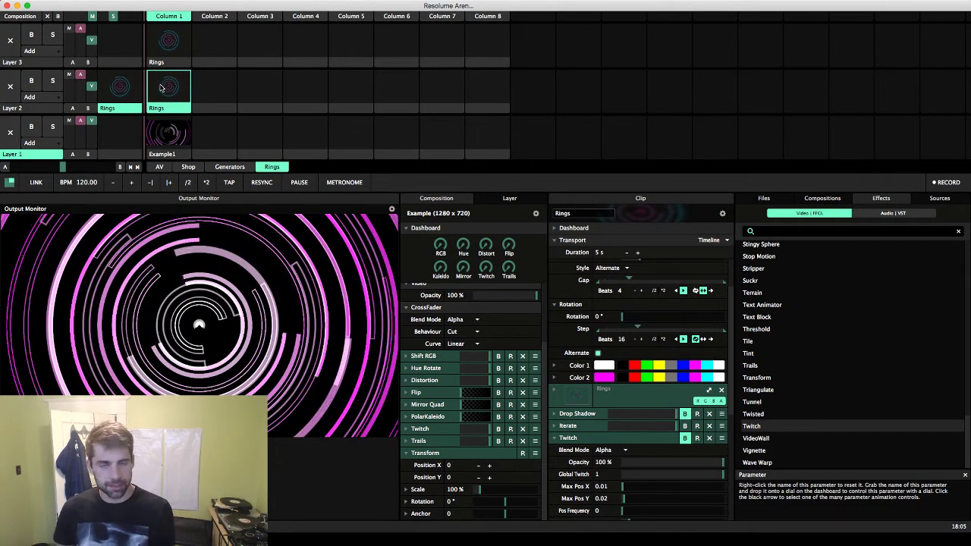
click(167, 132)
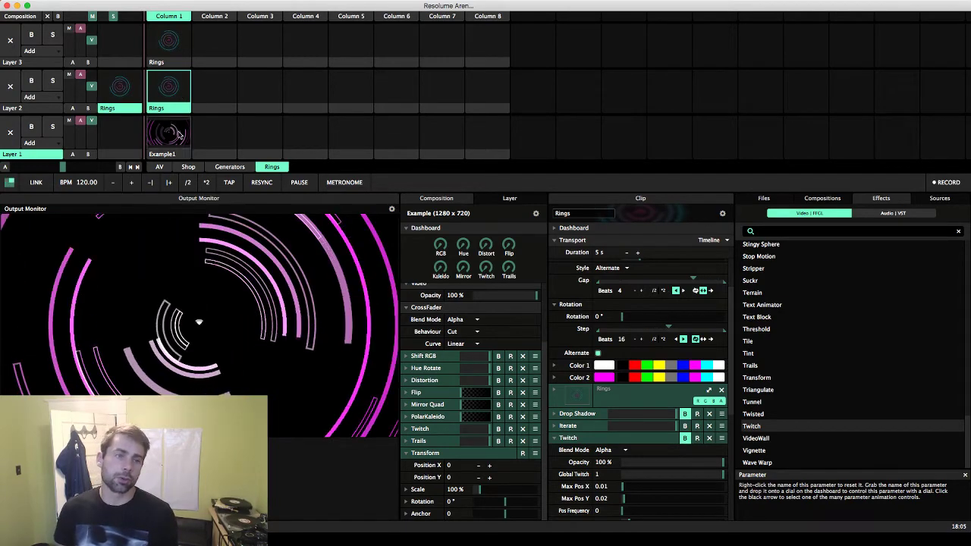
click(10, 88)
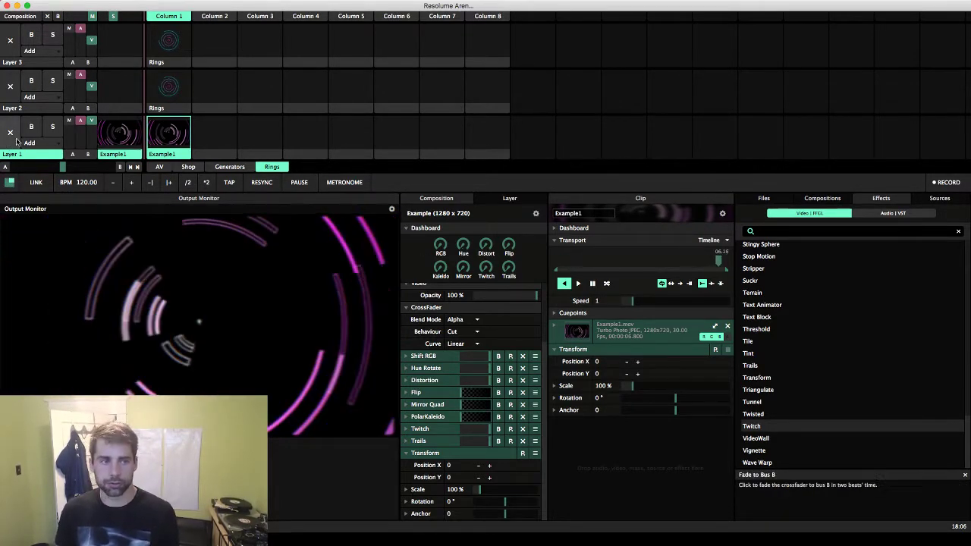
click(10, 134)
click(168, 86)
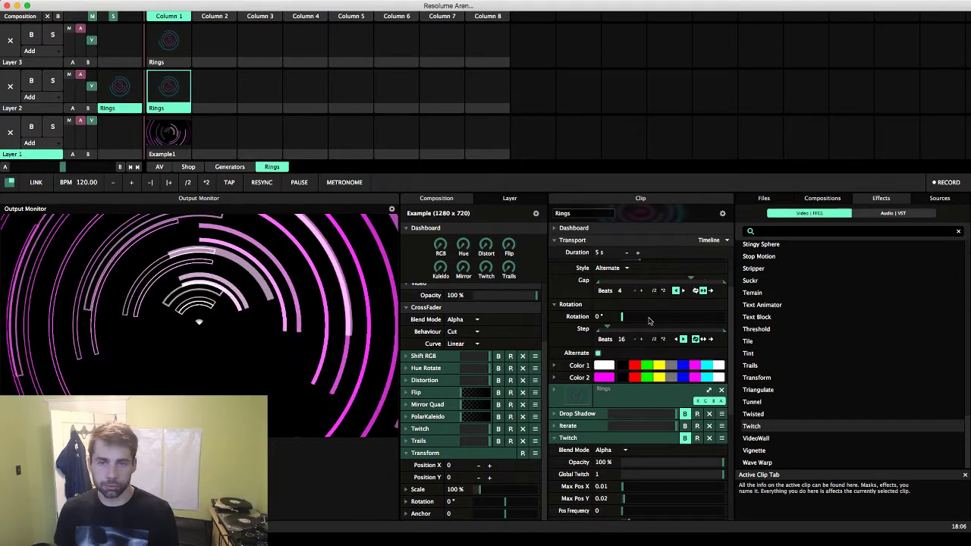
click(11, 86)
click(169, 134)
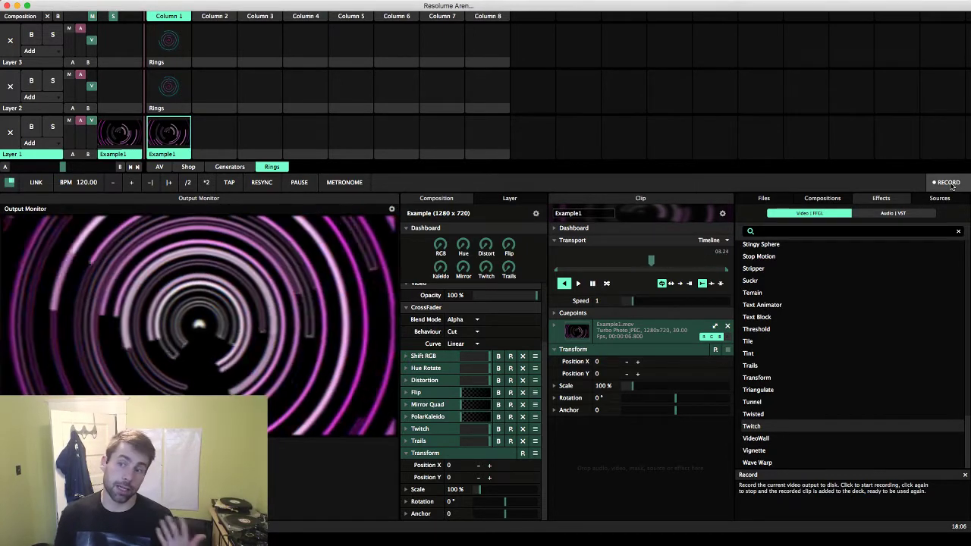
Step: Browse the available sources and effects, and add the Shaper effect as a playing clip on Layer 2, Column 2
click(939, 198)
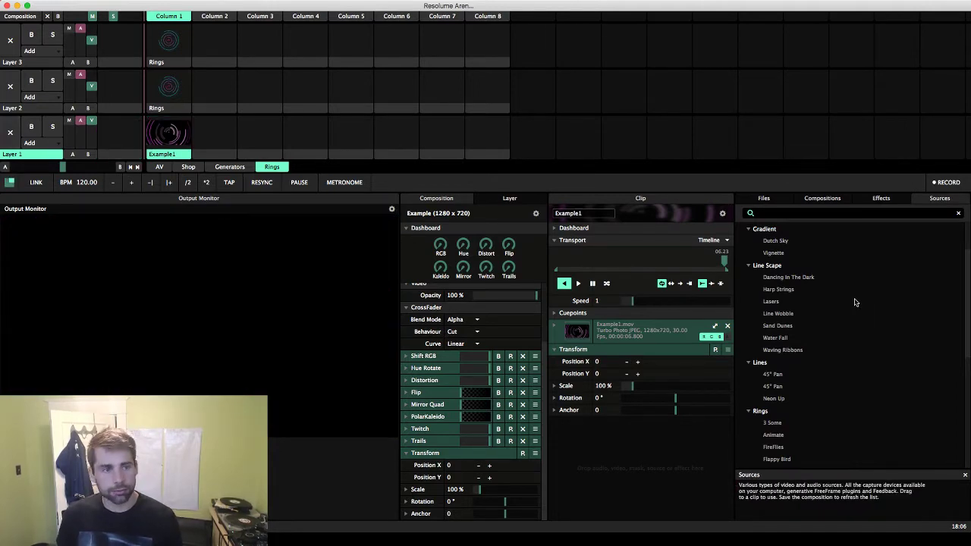
scroll(854, 302, up, 3)
scroll(812, 306, down, 8)
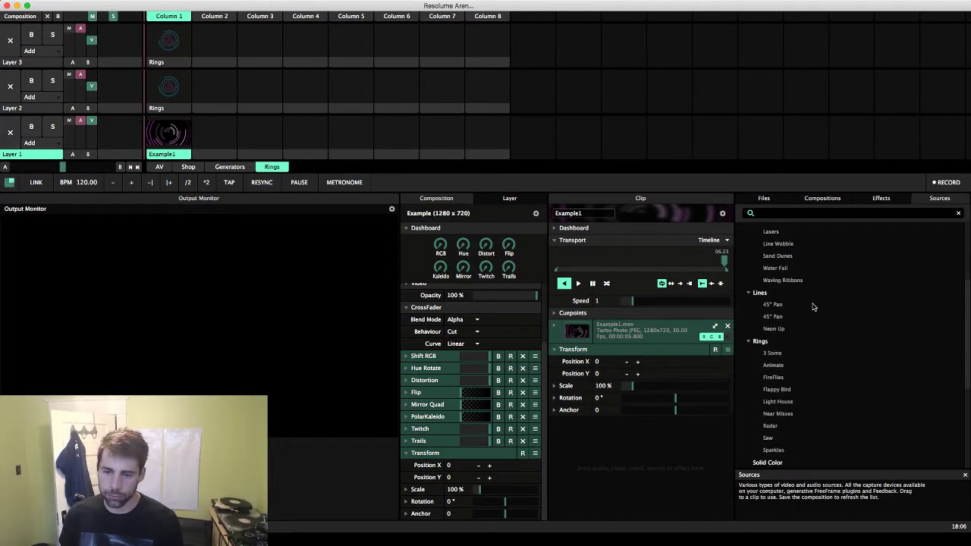
scroll(751, 305, up, 8)
click(892, 199)
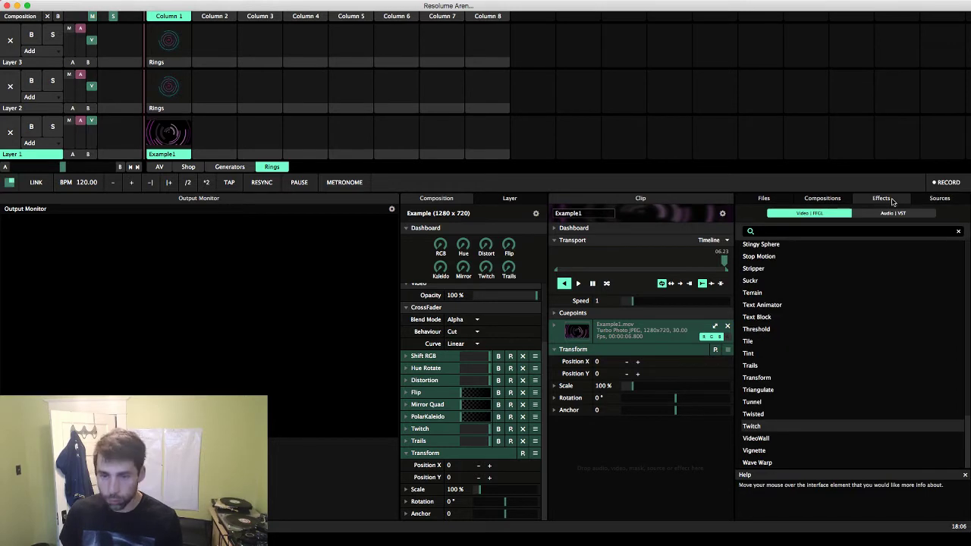
scroll(796, 366, up, 3)
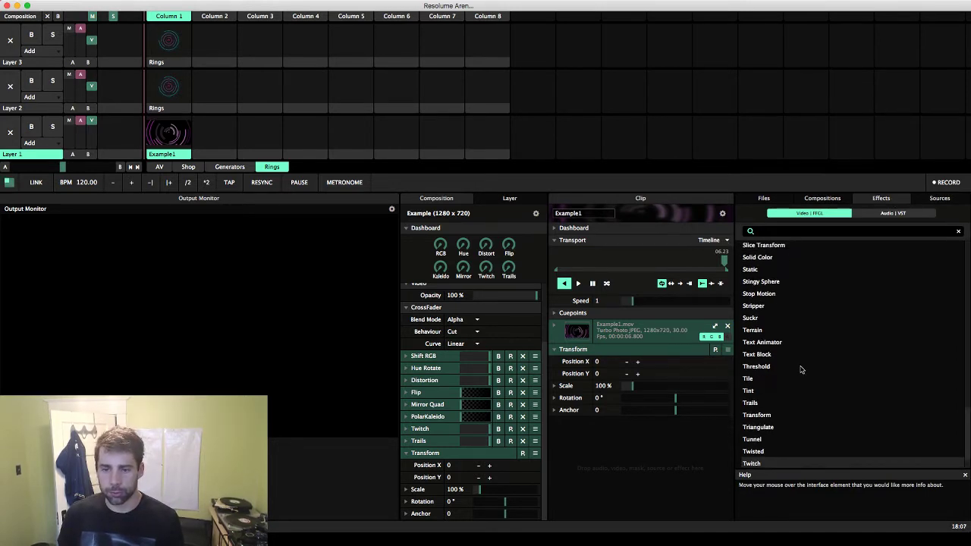
scroll(786, 362, up, 3)
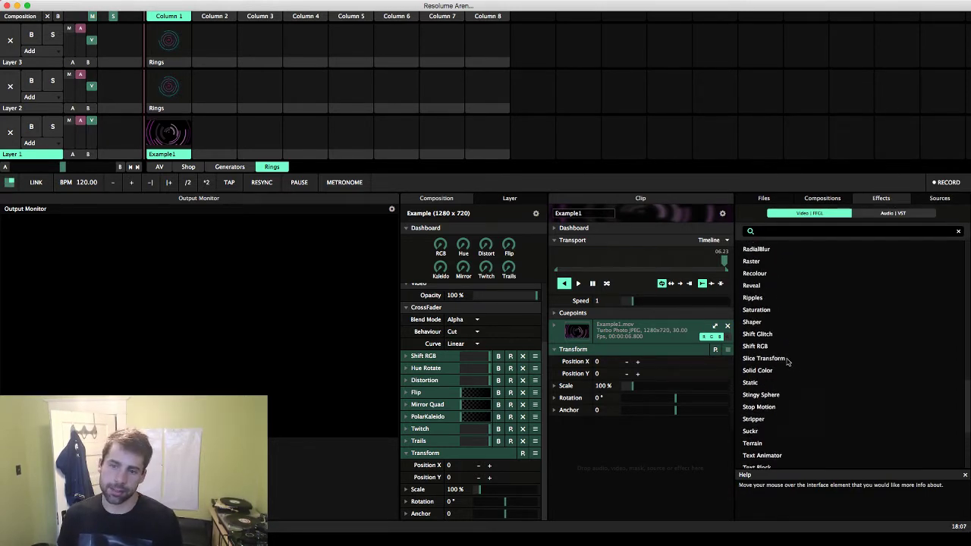
drag(762, 327, 213, 89)
click(214, 89)
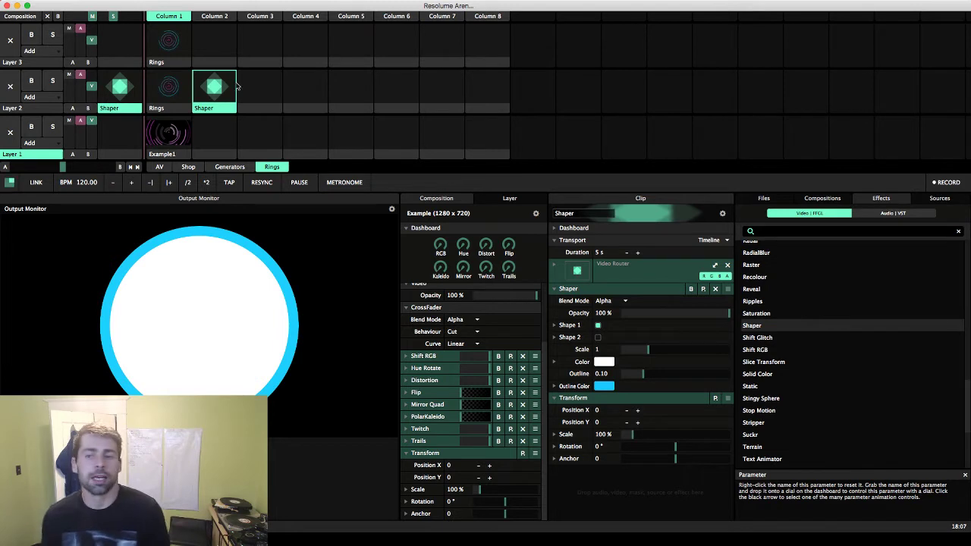
Step: Expand Shape 1 of the Shaper effect, try the Ring type, and set the type to Hexagon
click(555, 324)
click(607, 337)
click(622, 361)
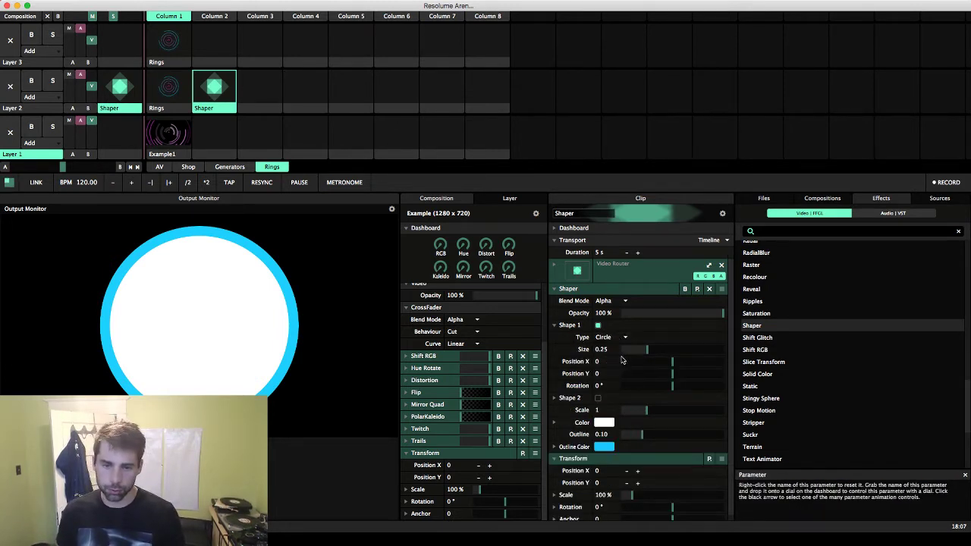
click(618, 339)
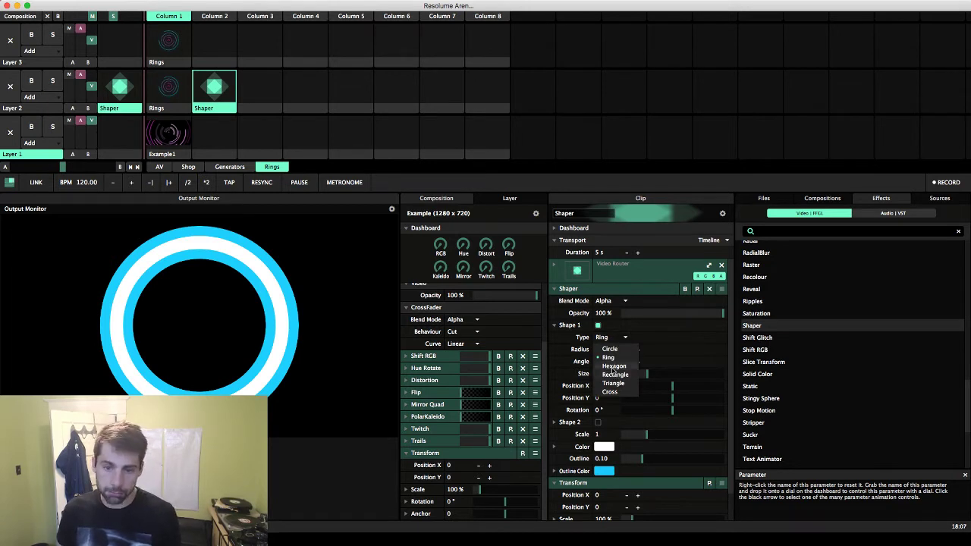
click(613, 366)
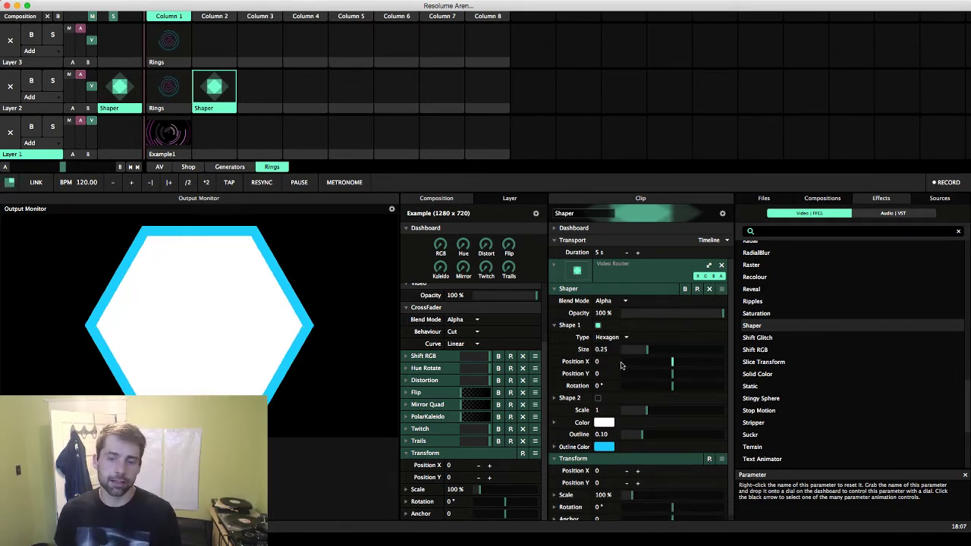
mouse_move(673, 362)
mouse_down()
mouse_move(650, 362)
mouse_move(694, 362)
mouse_move(674, 362)
mouse_move(656, 380)
mouse_move(679, 383)
mouse_move(640, 379)
mouse_move(674, 380)
mouse_up()
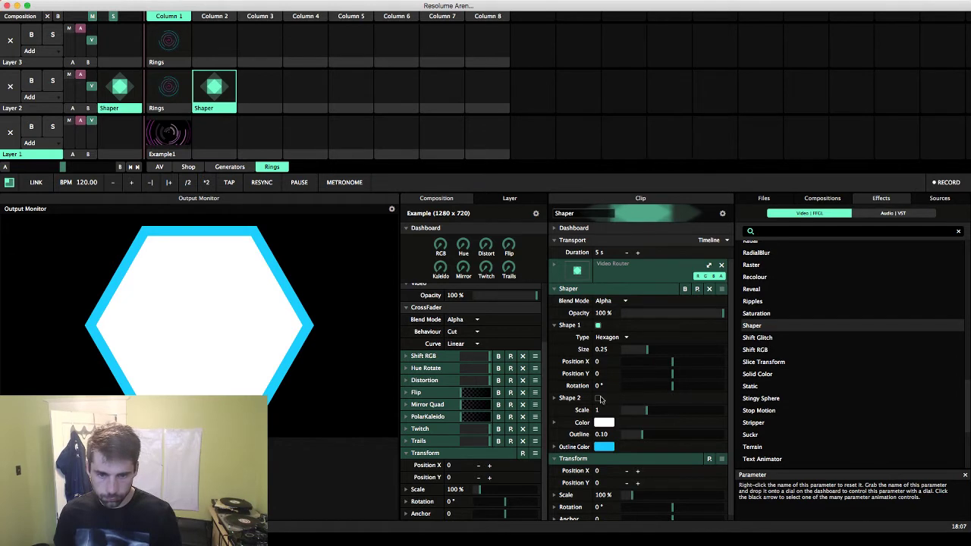
Step: Enable Shape 2, try the Add and Intersect combine modes, and set the combine mode to Subtract
click(598, 397)
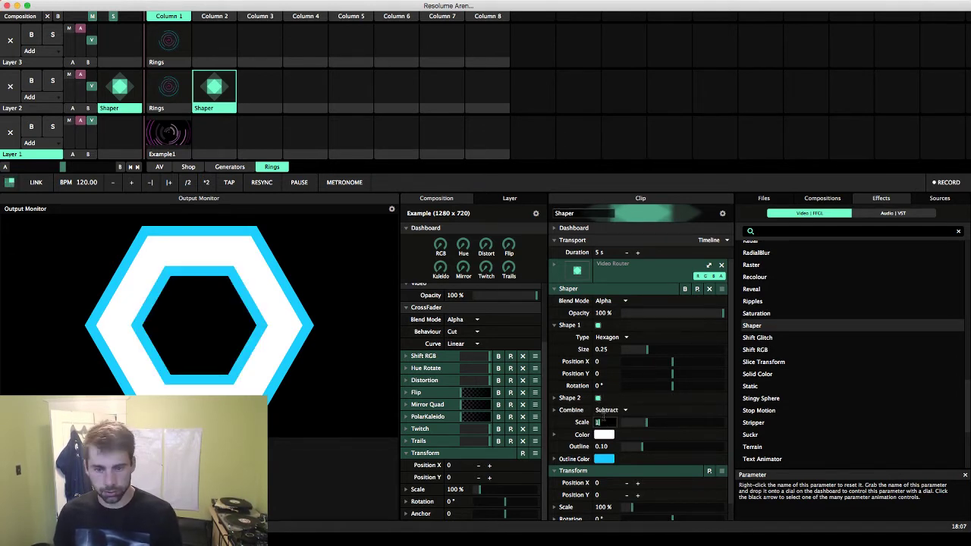
click(607, 409)
click(613, 423)
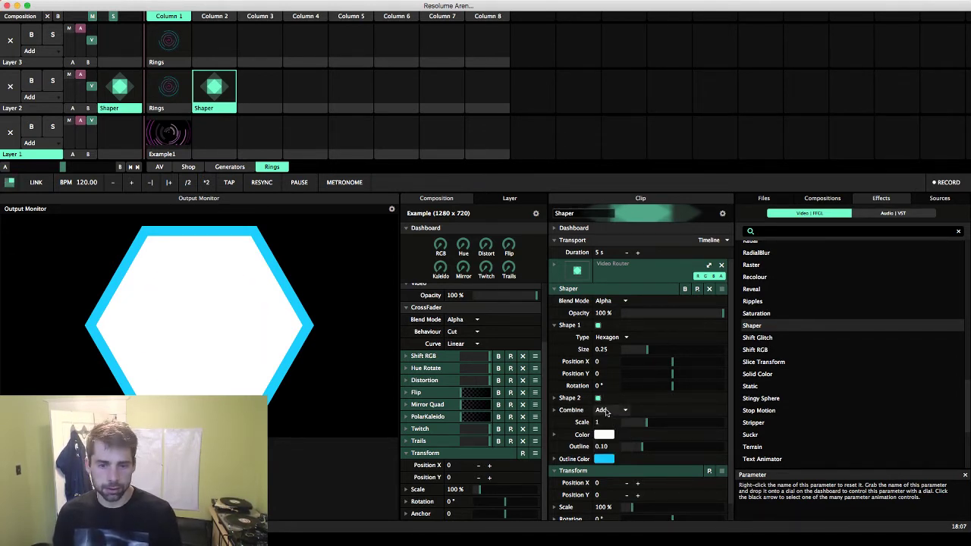
click(606, 411)
click(613, 439)
click(603, 411)
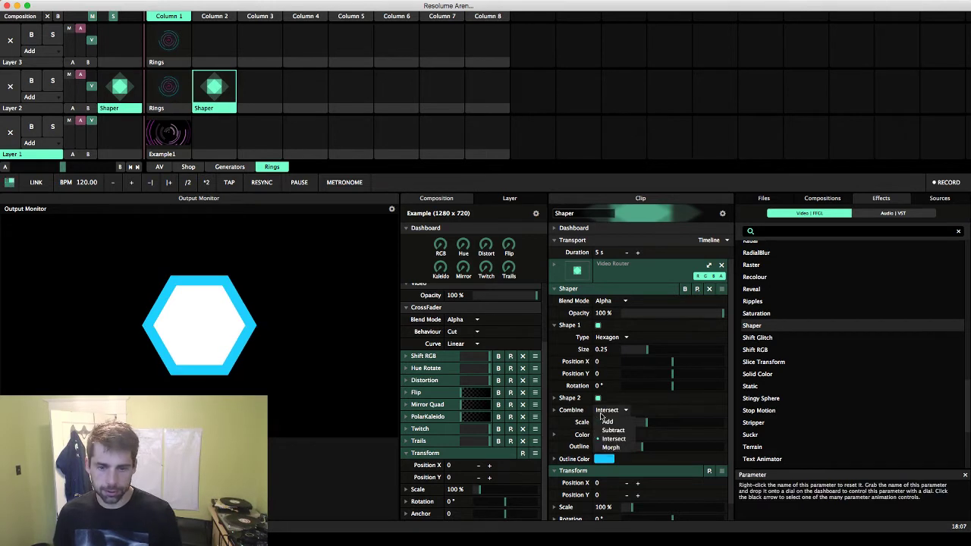
click(613, 431)
Step: Set the Shaper's scale to 0.86 and outline to 0.06, and color the outline pure red with RGB 255, 0, 0
drag(642, 426, 624, 463)
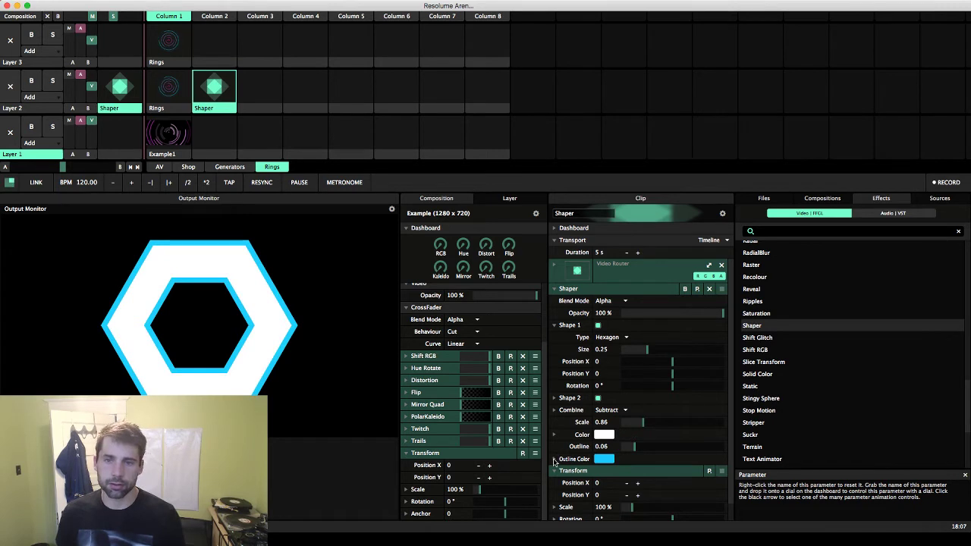
click(555, 459)
click(695, 476)
mouse_move(695, 476)
mouse_down()
mouse_move(713, 474)
mouse_move(712, 486)
mouse_up()
drag(712, 481, 714, 476)
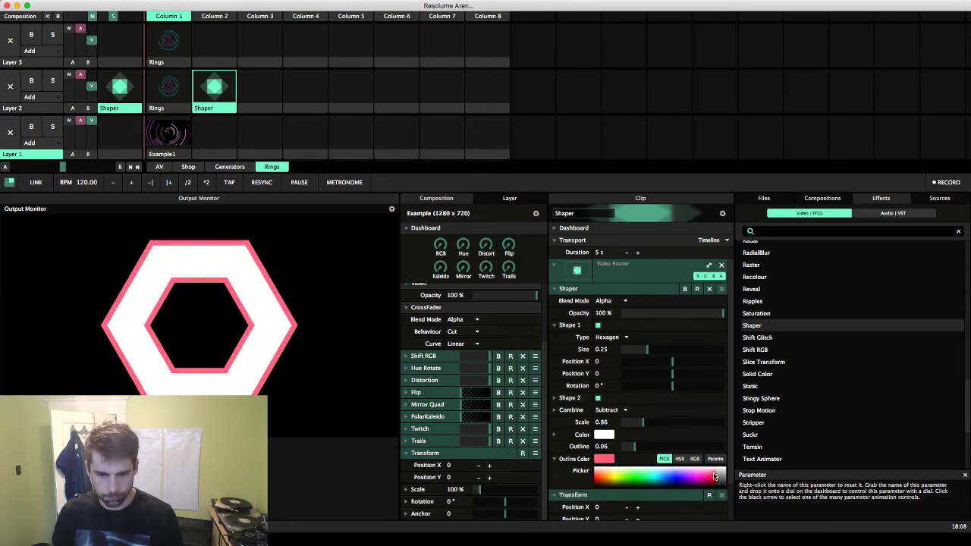
click(695, 458)
drag(663, 484, 606, 496)
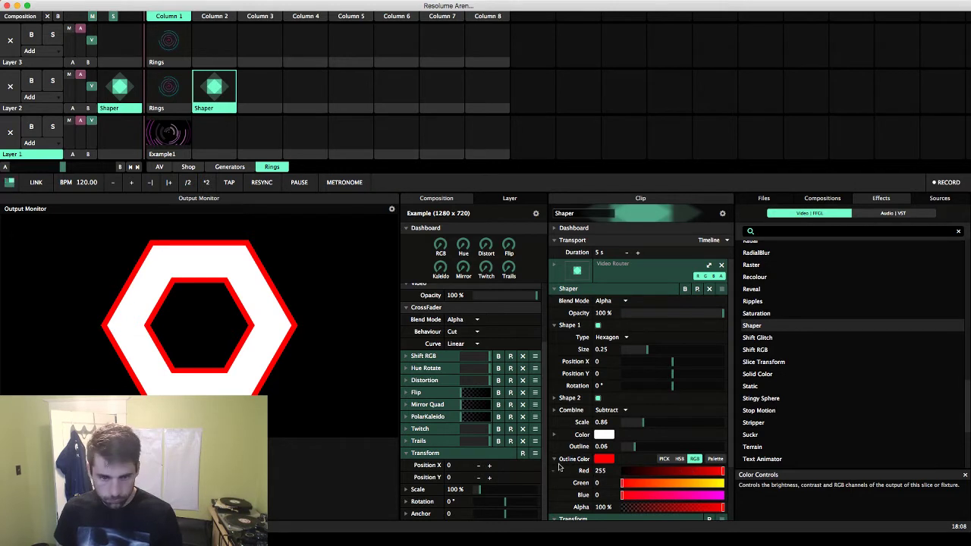
Step: Set the outline color's green to 61.34 for an orange-red outline, and set the shape's fill color to near black
drag(625, 486, 649, 487)
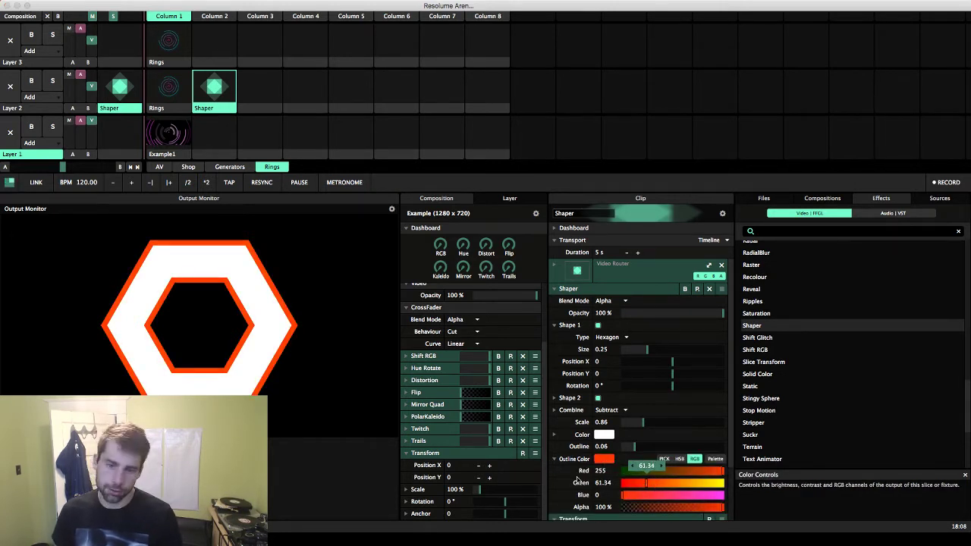
click(554, 459)
click(554, 435)
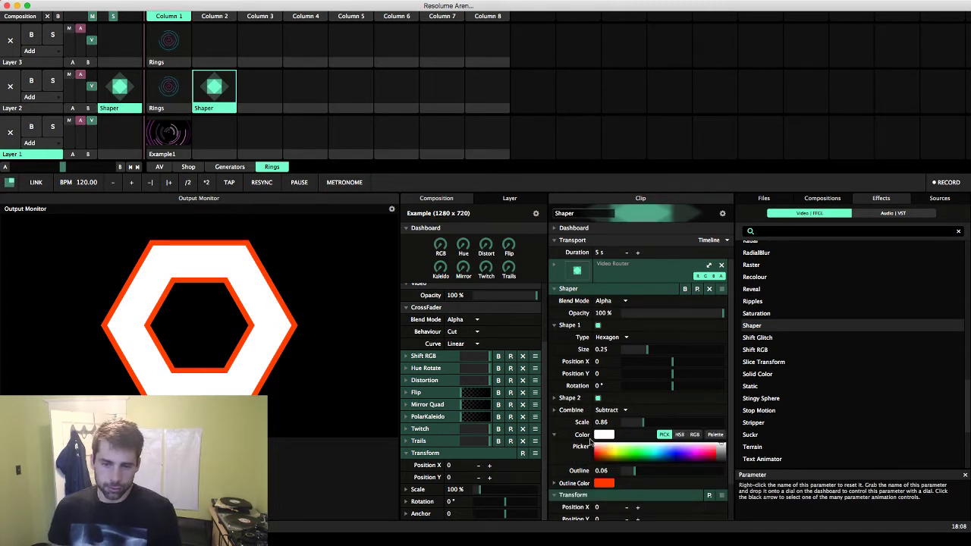
drag(719, 451, 724, 462)
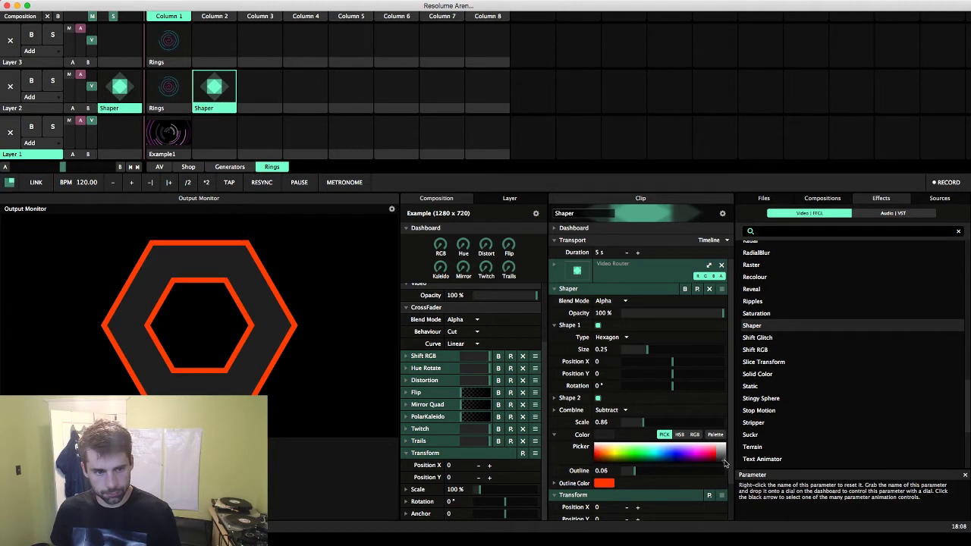
drag(725, 464, 724, 464)
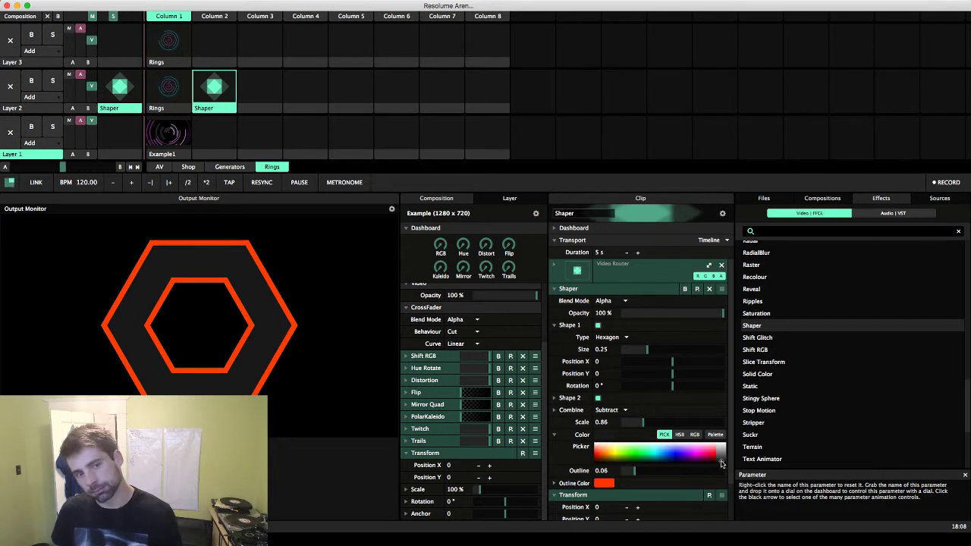
drag(722, 464, 723, 464)
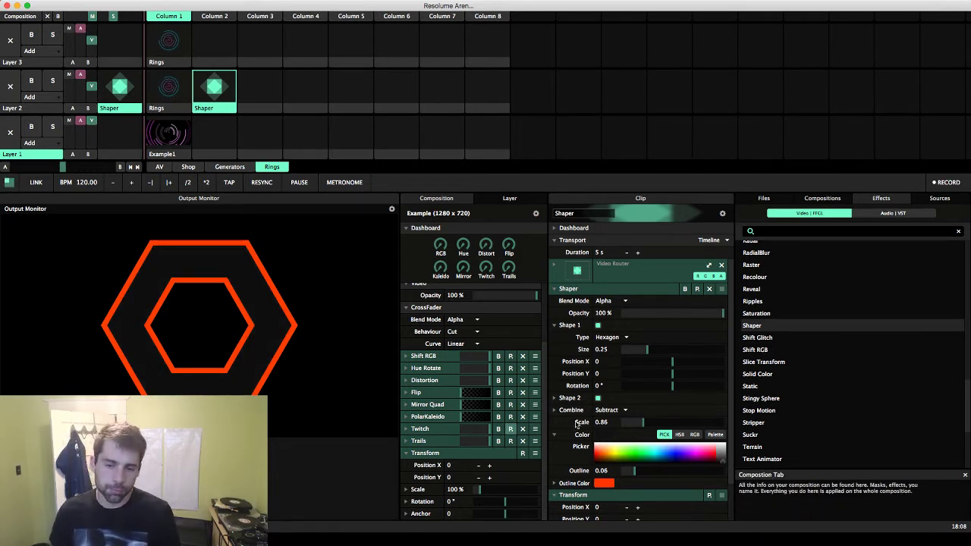
Step: Set the Shaper's scale to 0.91 and the outline to 0.02
mouse_move(634, 425)
mouse_down()
mouse_move(620, 427)
mouse_move(646, 427)
mouse_up()
mouse_move(635, 472)
mouse_down()
mouse_move(650, 477)
mouse_move(626, 479)
mouse_up()
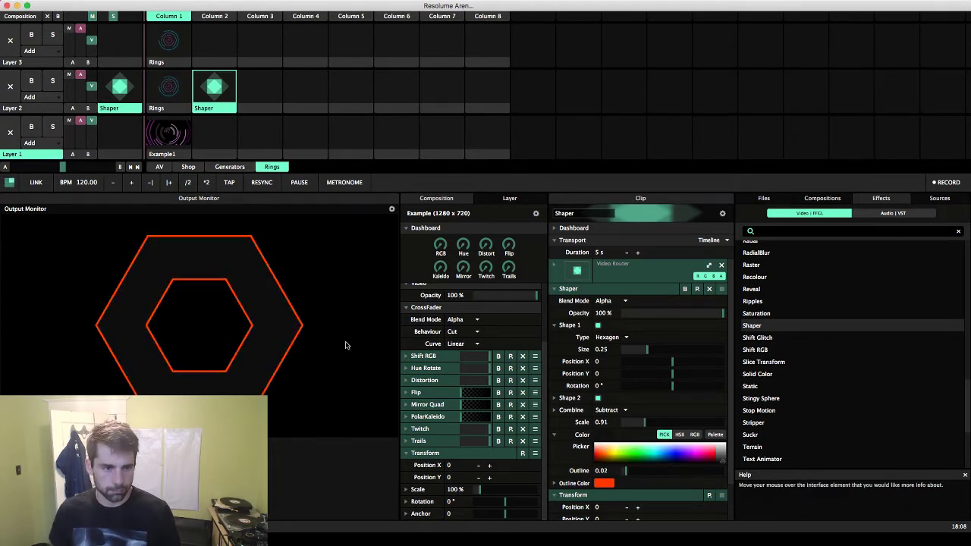
Step: Animate the Shaper's outline with BPM Sync and reduce the animation range's upper limit to about the middle of the slider
click(555, 472)
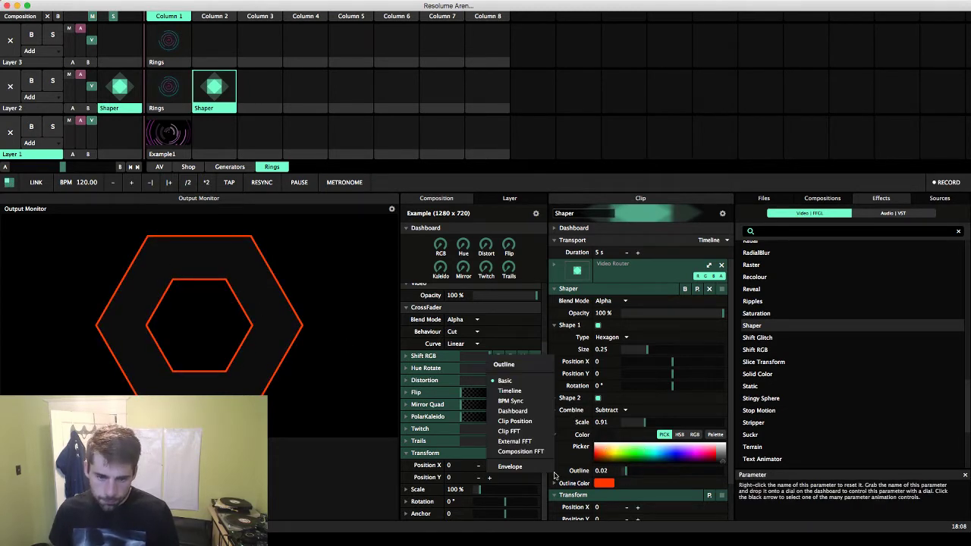
click(509, 401)
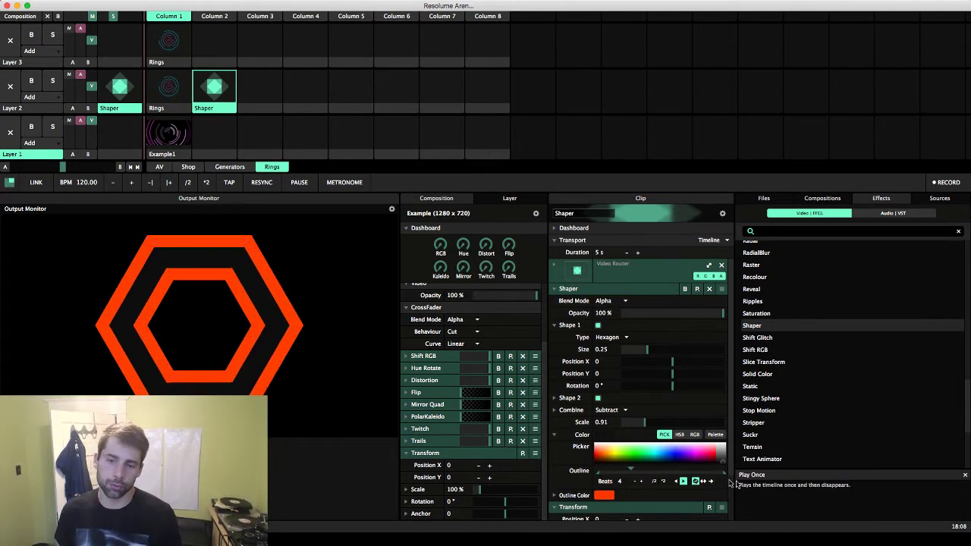
drag(724, 477, 633, 471)
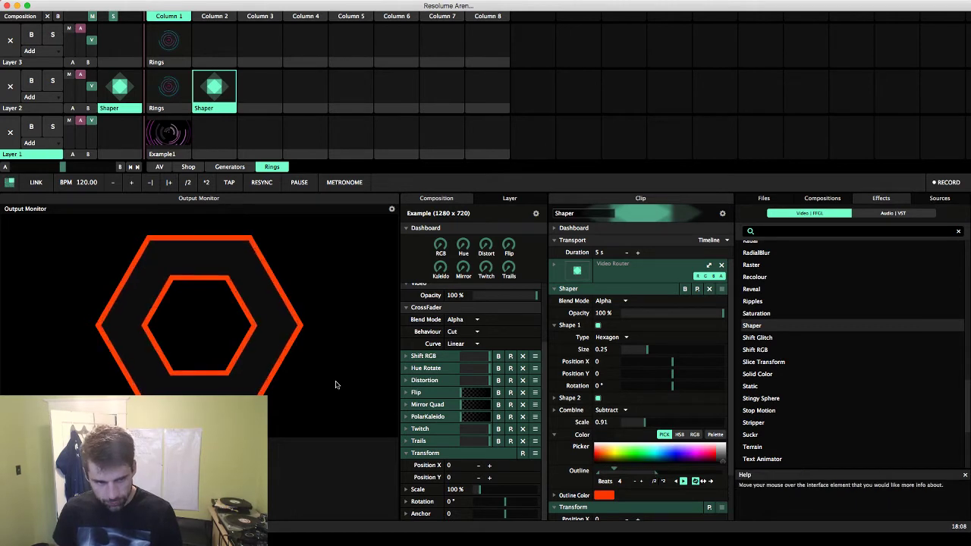
click(649, 471)
drag(652, 472, 657, 474)
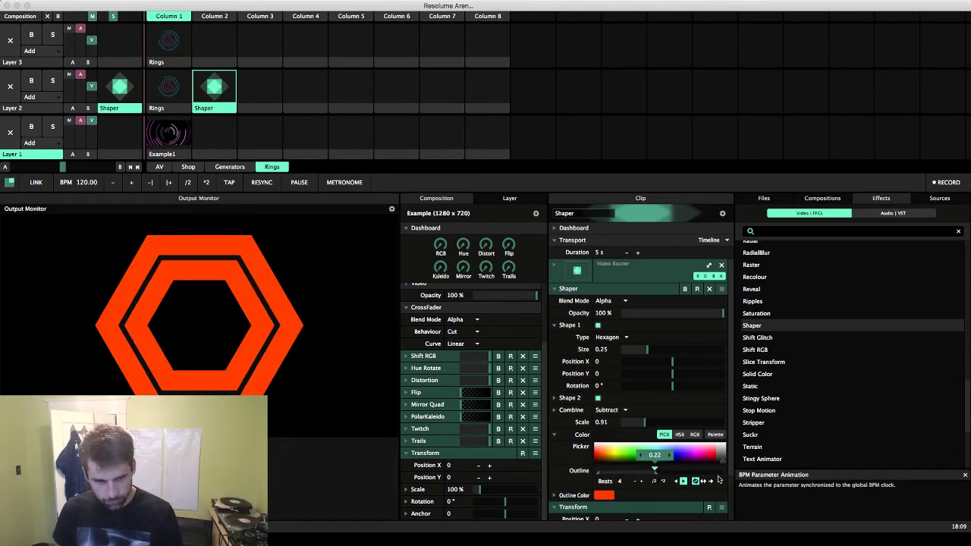
drag(656, 473, 665, 476)
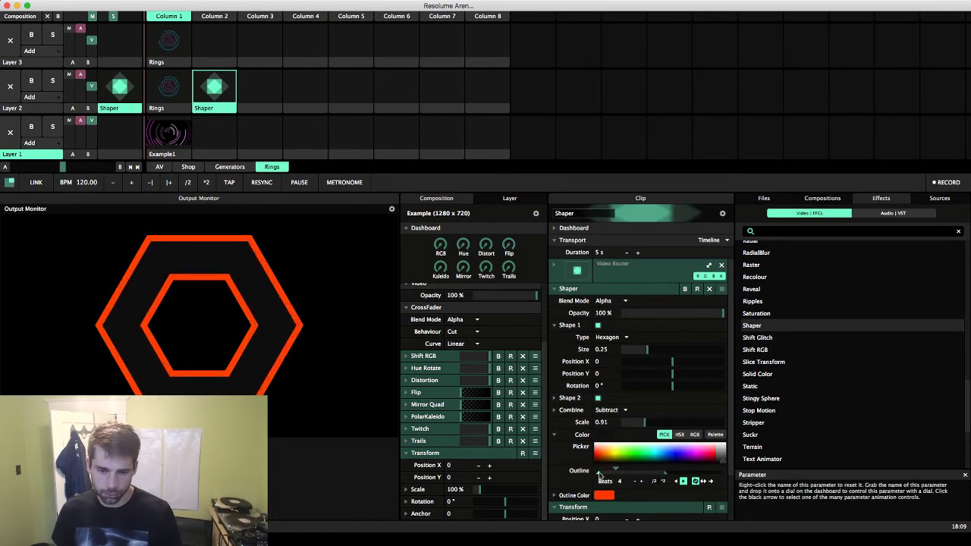
Step: Add an envelope to the outline's BPM animation and set its curve to Quadratic In/Out
click(555, 472)
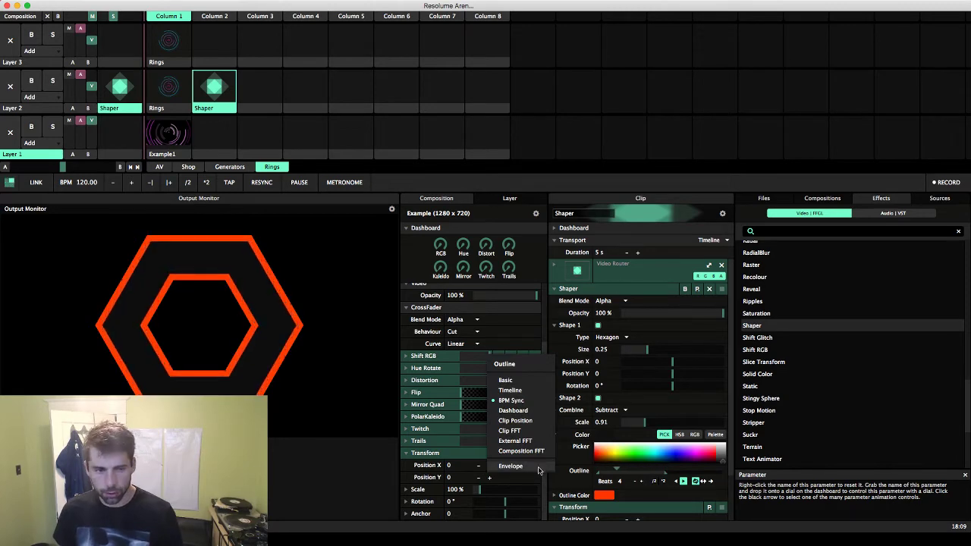
click(543, 466)
scroll(704, 463, down, 3)
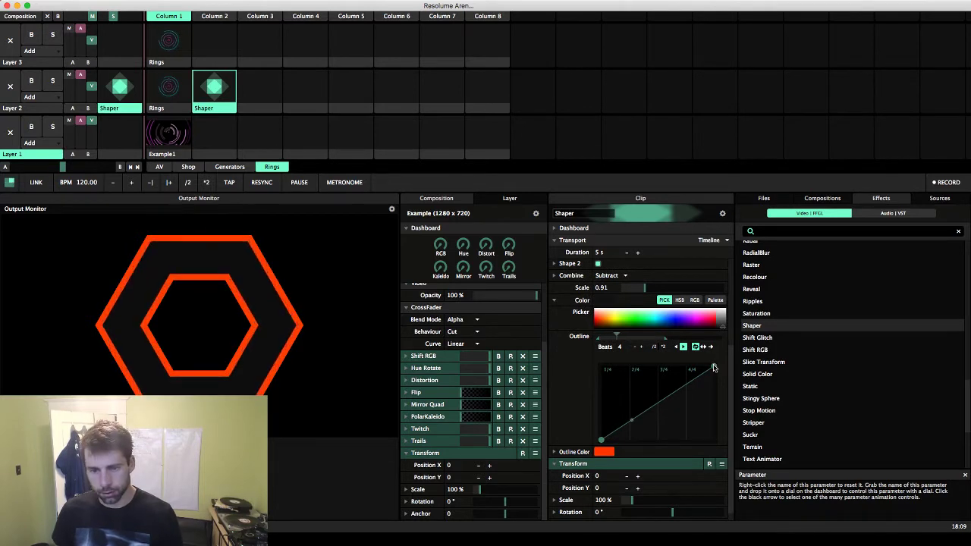
right_click(713, 368)
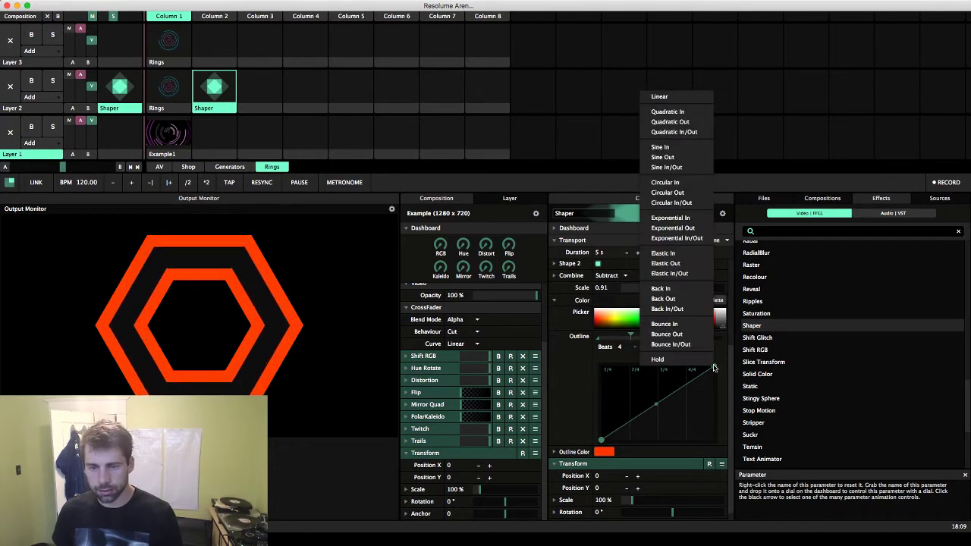
click(683, 132)
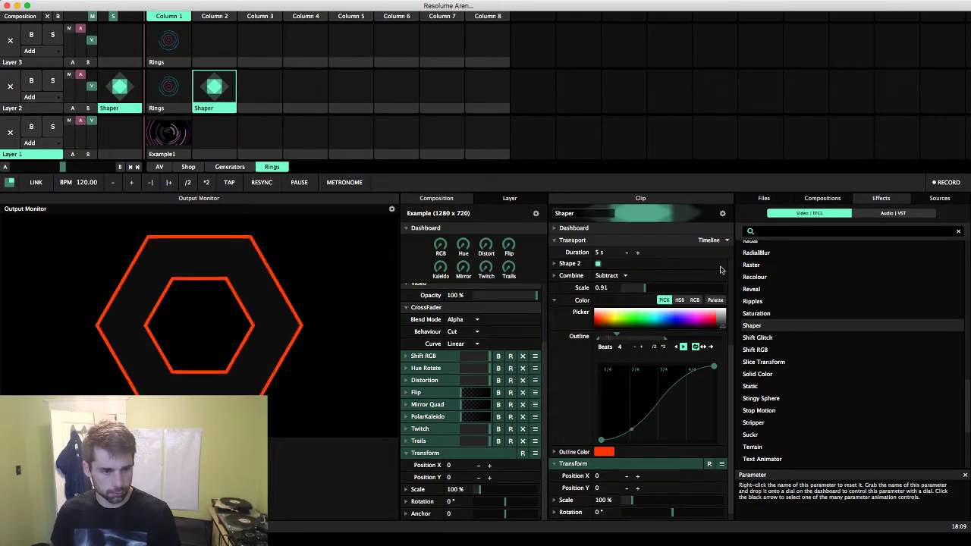
Step: Try the outline animation at 1 beat, and return its length to 4 beats
click(654, 346)
click(653, 346)
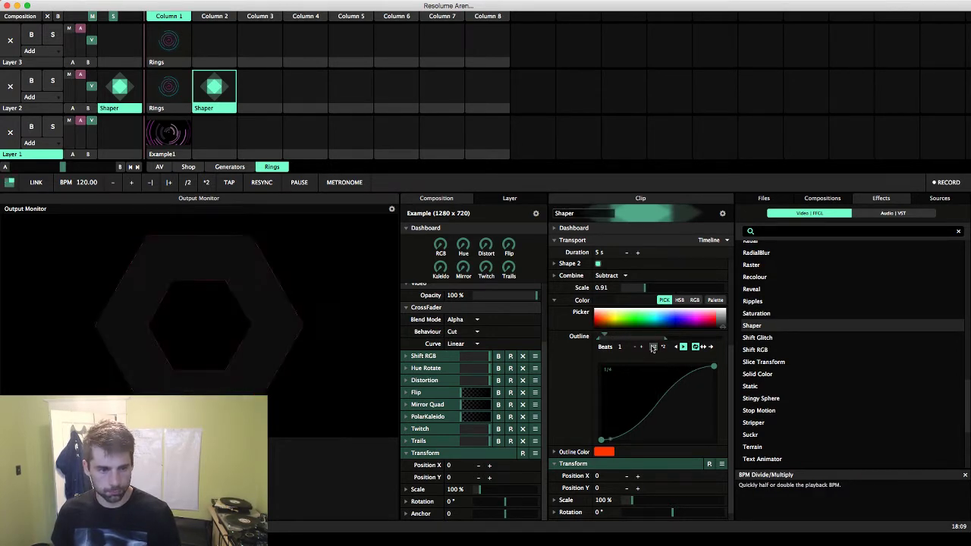
click(662, 347)
click(663, 347)
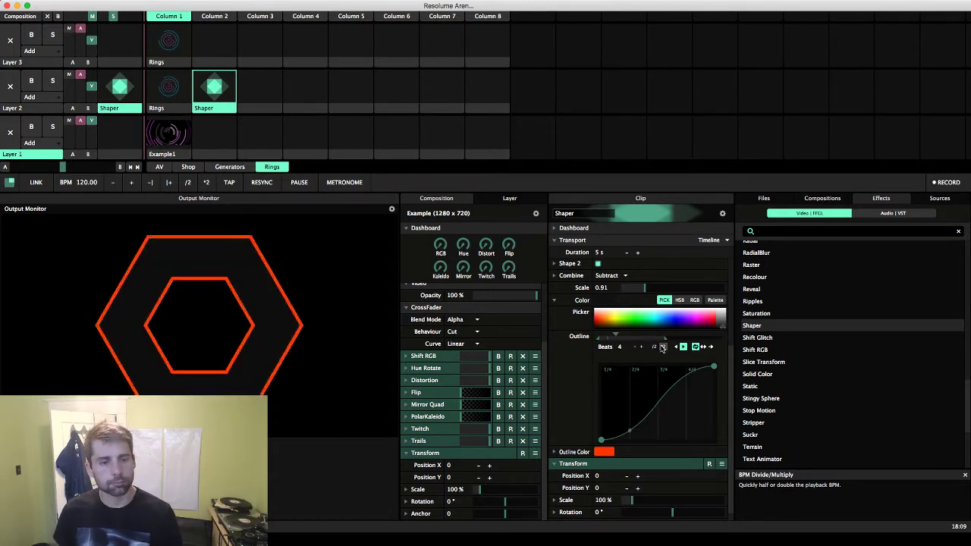
Step: Change the outline envelope's curve to Circular In/Out
right_click(713, 367)
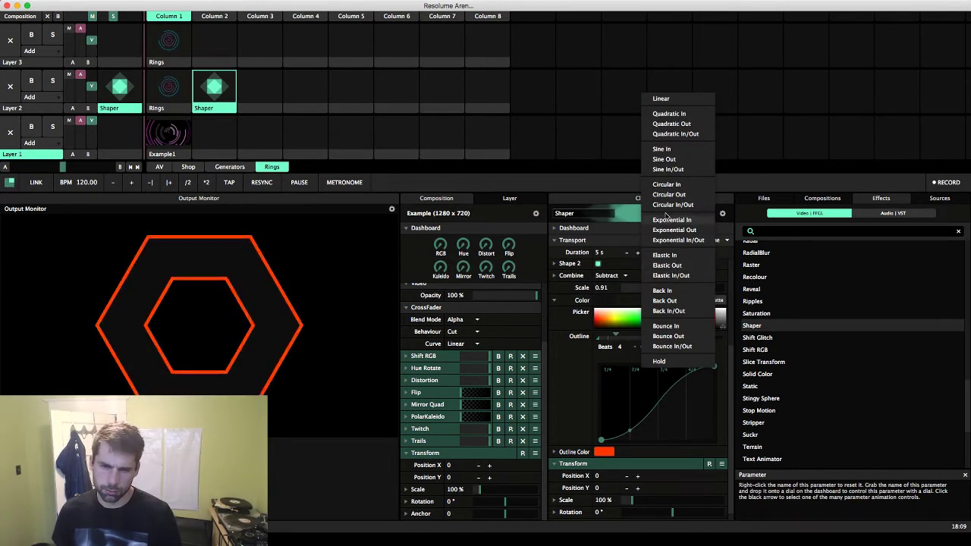
click(667, 205)
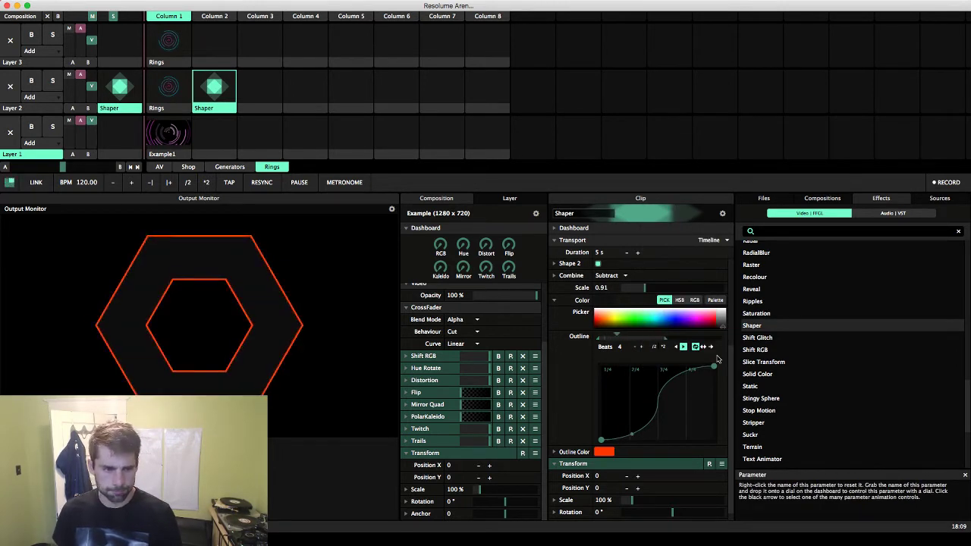
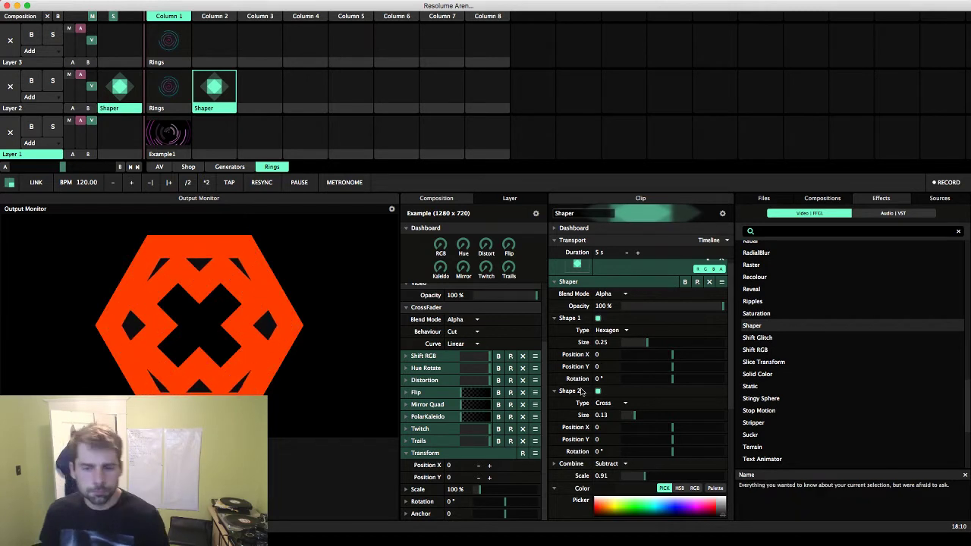
Step: Expand the Combine settings and try the Add, Intersect, Subtract and Morph modes on the hexagon and cross
right_click(551, 346)
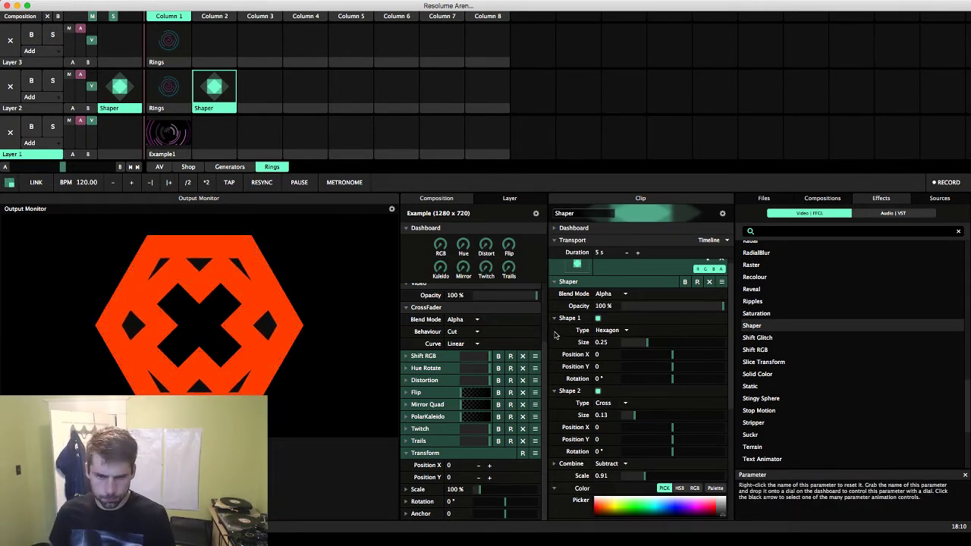
click(615, 391)
scroll(615, 392, down, 2)
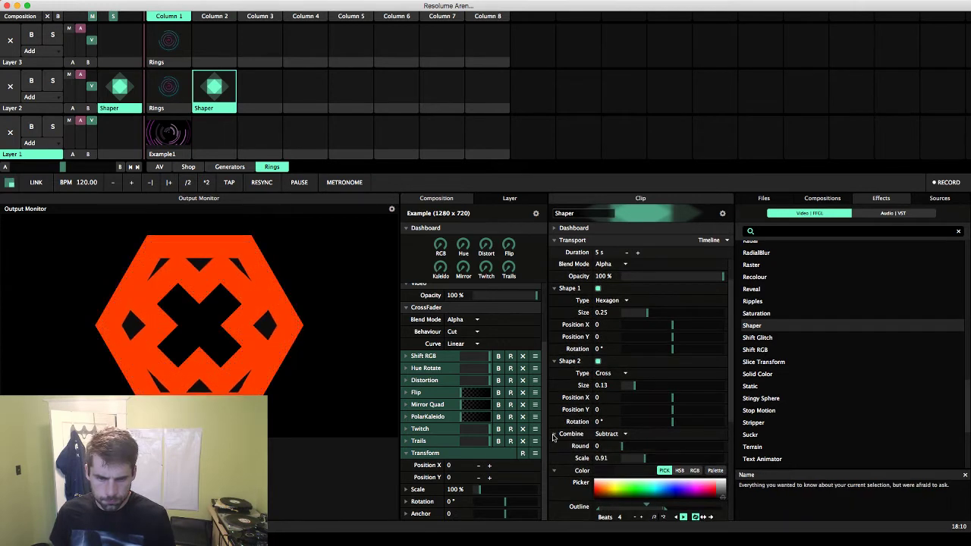
click(617, 434)
click(608, 445)
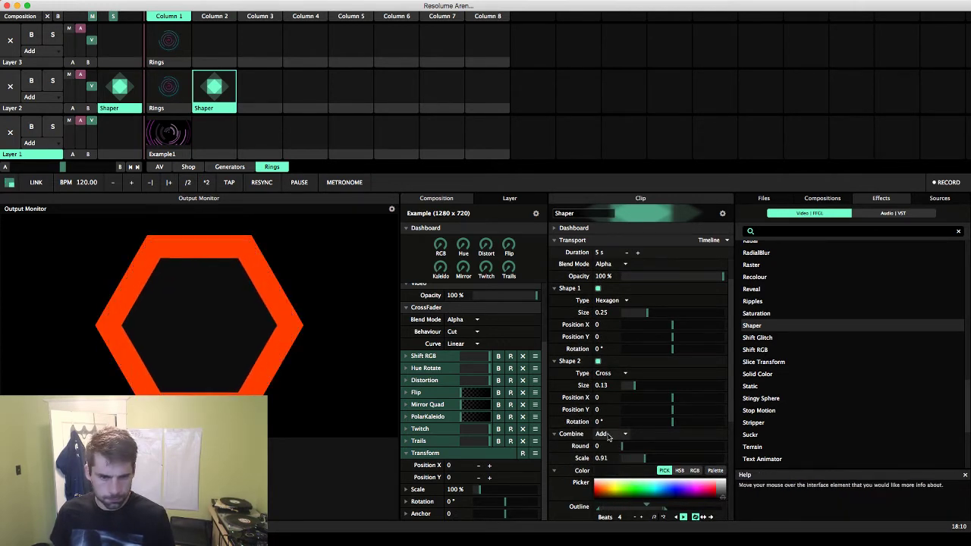
click(607, 434)
click(611, 462)
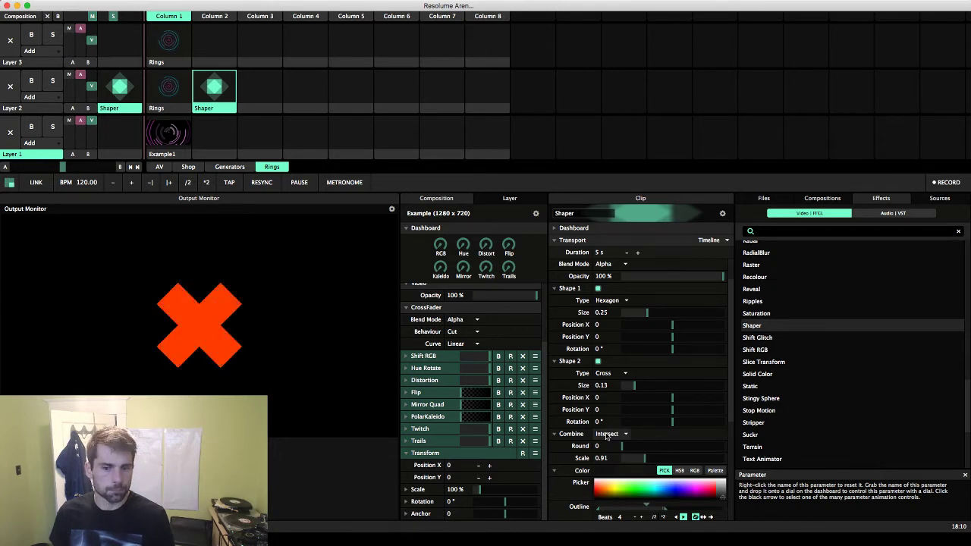
click(606, 434)
click(613, 454)
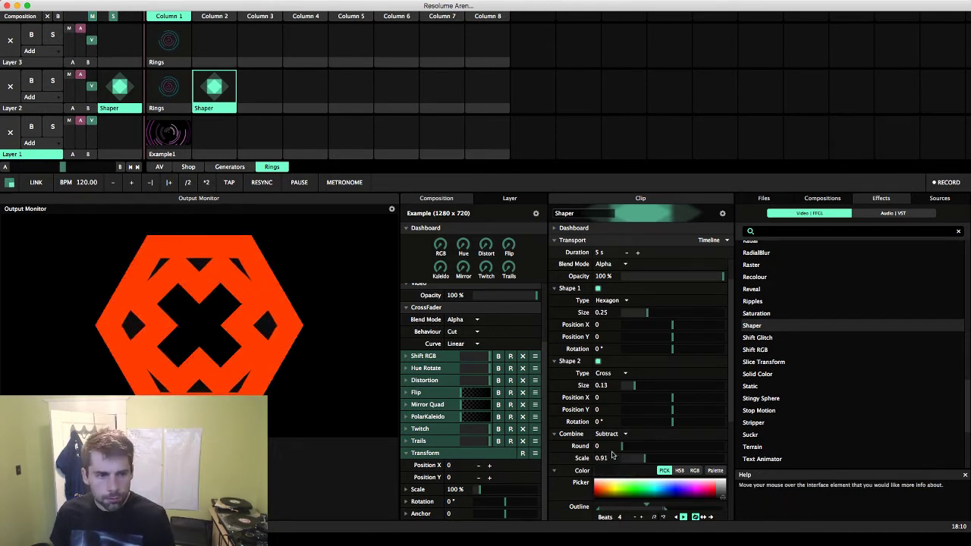
click(607, 434)
click(611, 471)
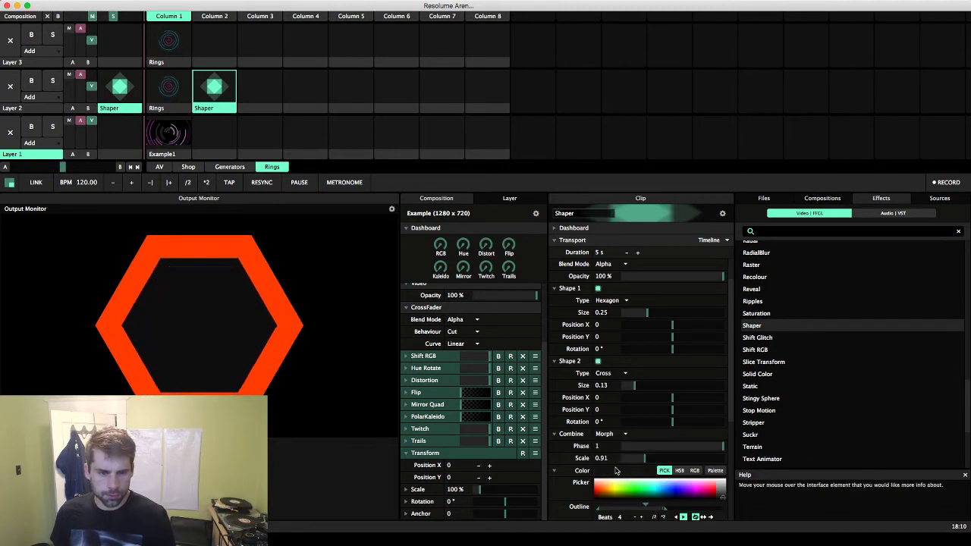
Step: Set the combine mode to Intersect and the size of Shape 2, the cross, to 0.14
click(607, 434)
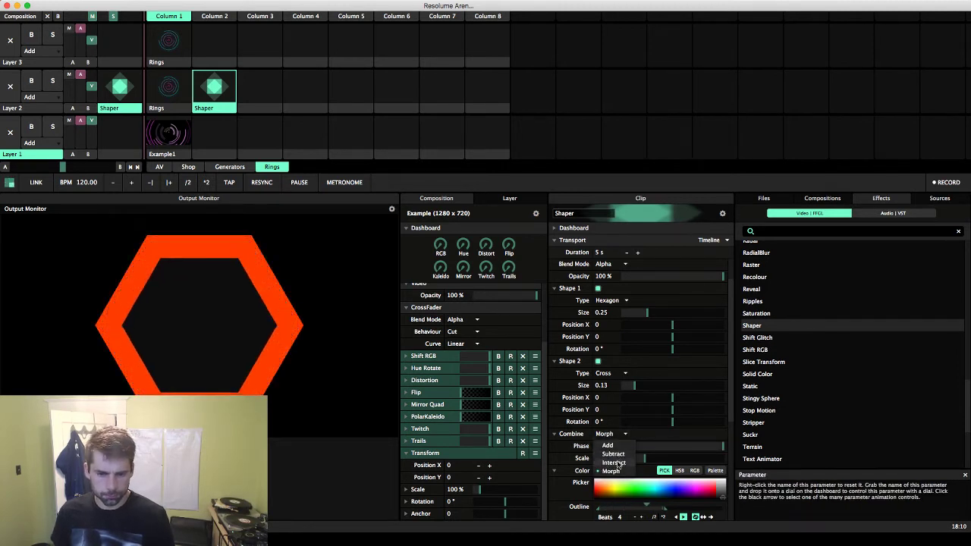
click(618, 463)
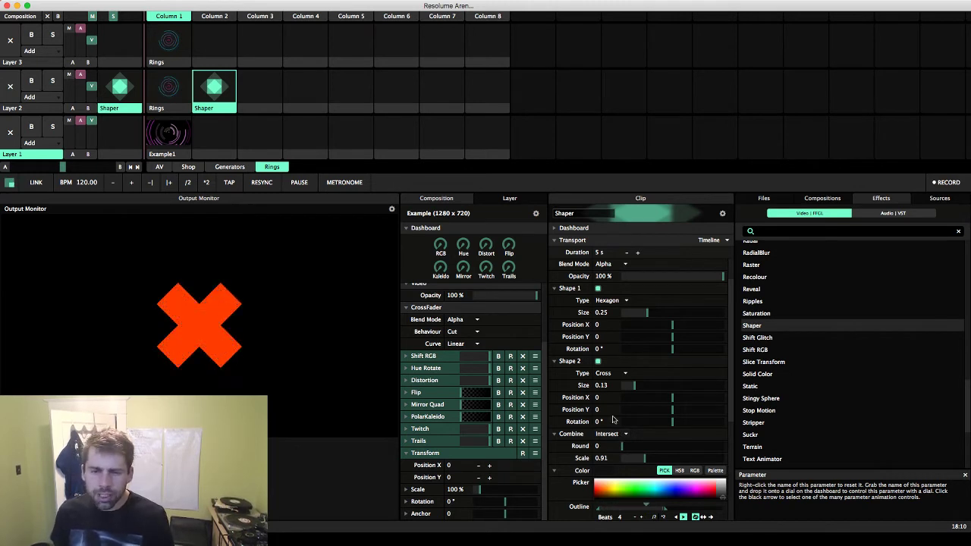
mouse_move(627, 392)
mouse_down()
mouse_move(706, 394)
mouse_move(629, 399)
mouse_up()
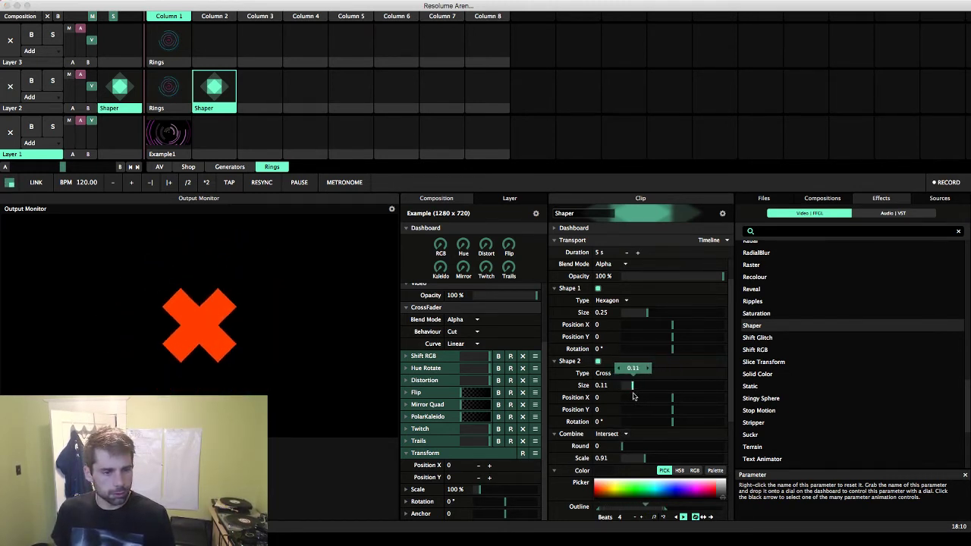
Step: Compare the resized cross in Subtract mode, and return the combine mode to Intersect
click(619, 434)
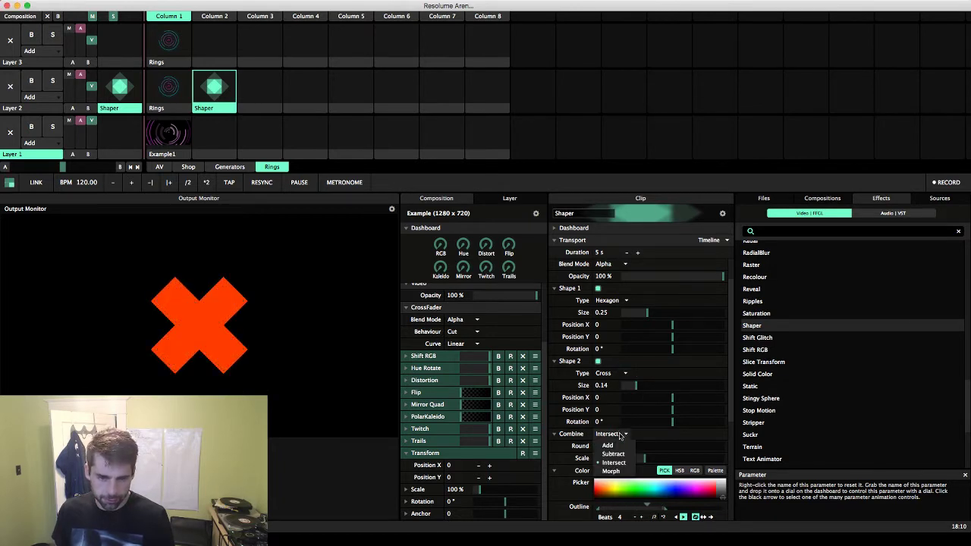
click(627, 454)
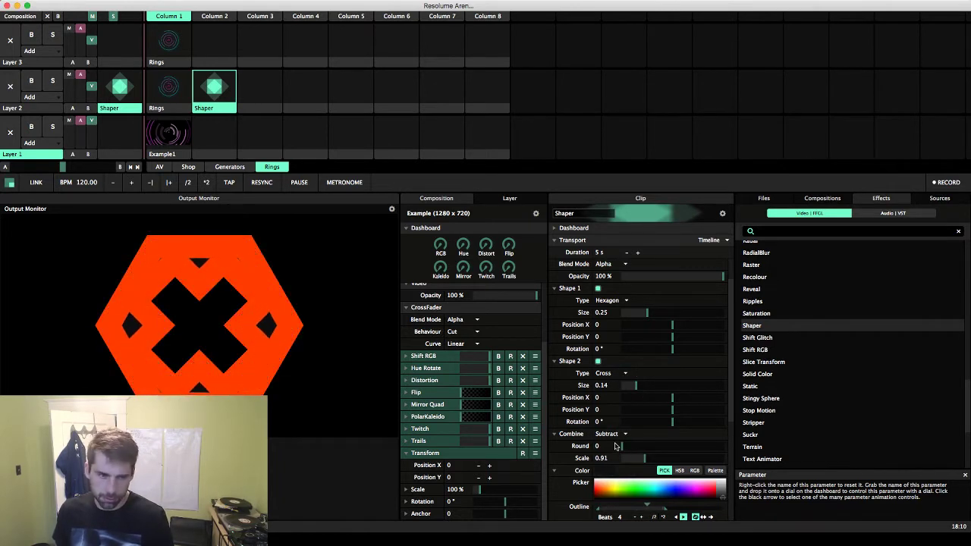
click(609, 436)
click(607, 466)
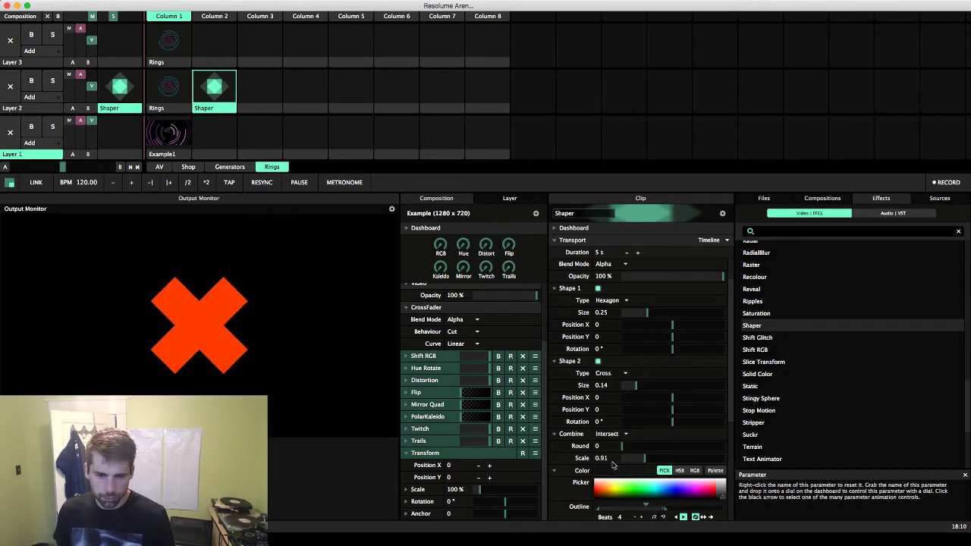
Step: Switch the combine mode to Subtract and raise the Shaper's scale slightly above 0.92
scroll(607, 466, down, 2)
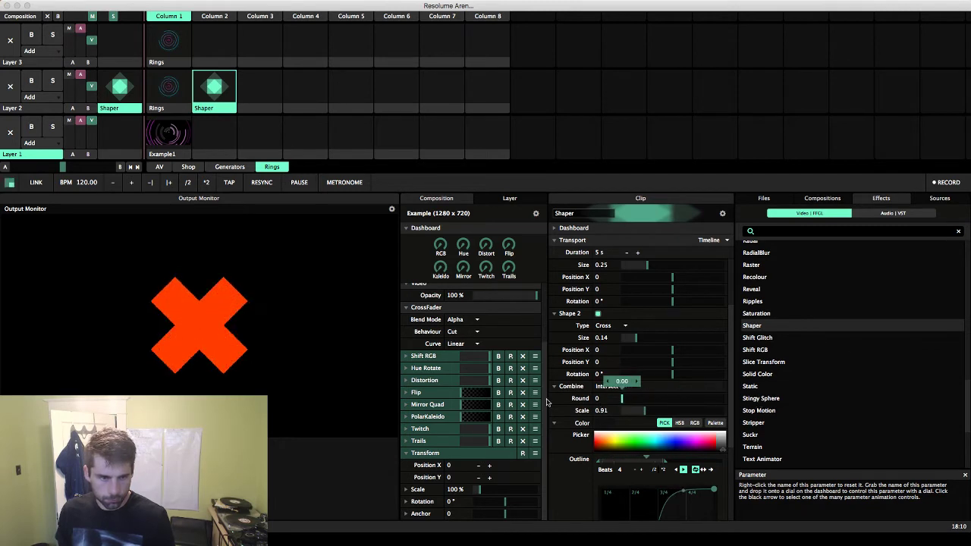
drag(627, 413, 646, 423)
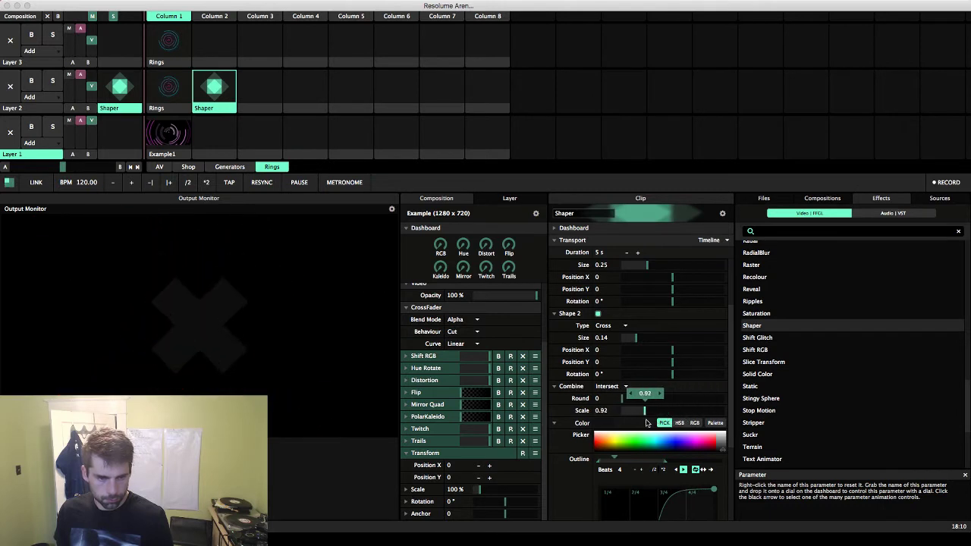
click(614, 388)
click(616, 406)
drag(650, 411, 626, 397)
Step: Switch the combine mode to Intersect and set Shape 2's size to 0.14
click(610, 386)
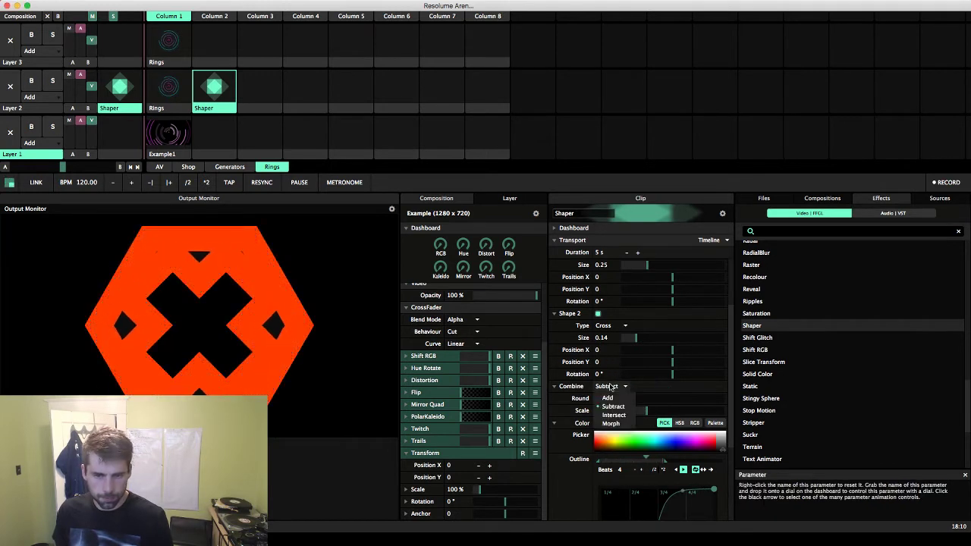
click(614, 415)
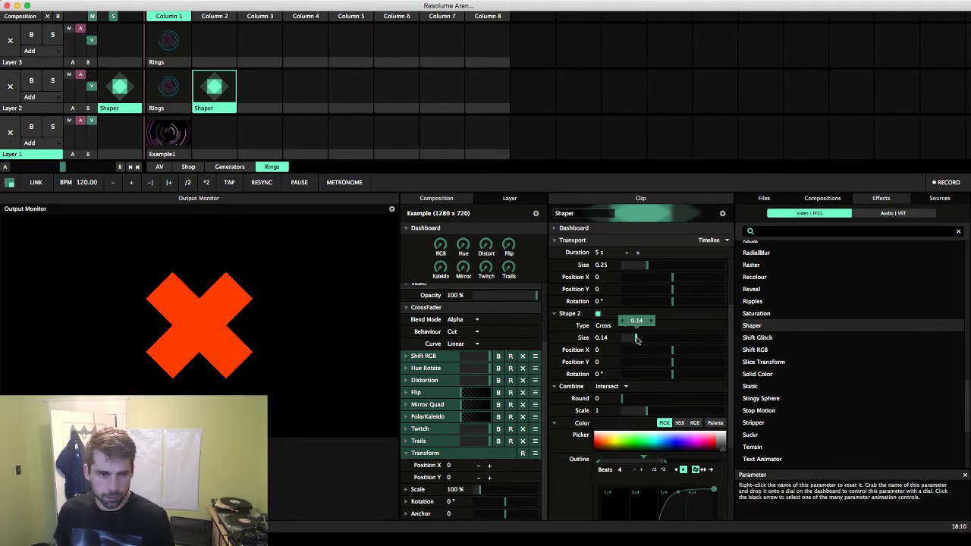
mouse_move(636, 339)
mouse_down()
mouse_move(701, 335)
mouse_move(636, 340)
mouse_up()
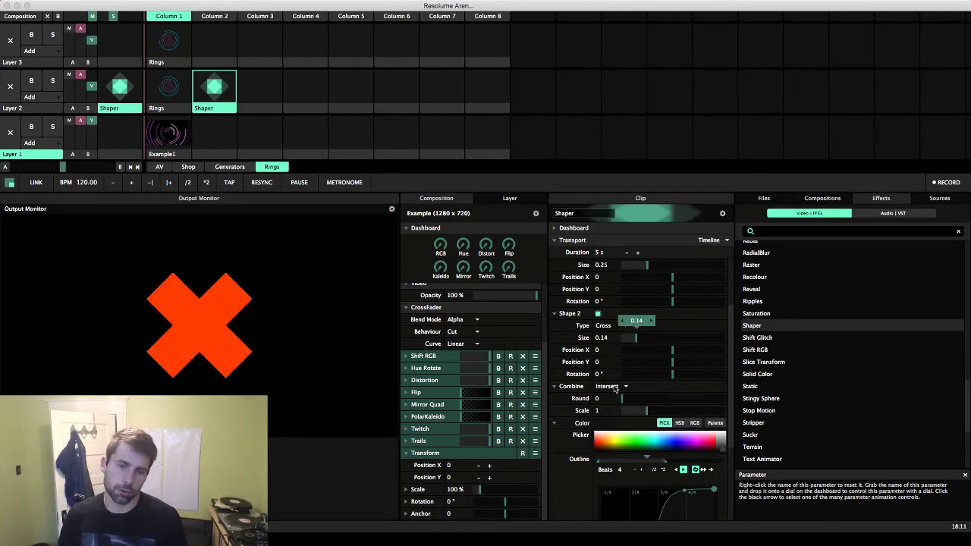
Step: Change the Outline parameter's animation to Timeline and pause it
scroll(611, 387, down, 1)
scroll(609, 389, up, 1)
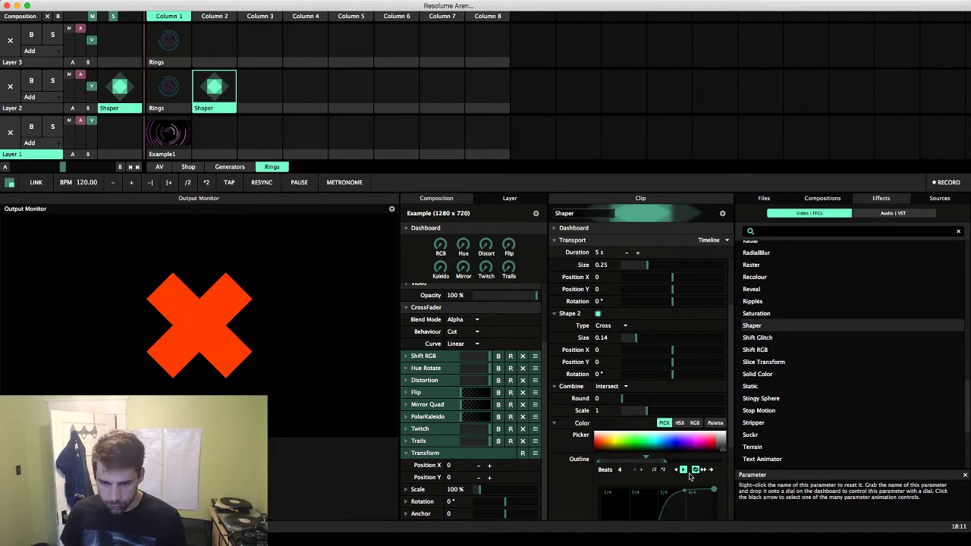
click(556, 460)
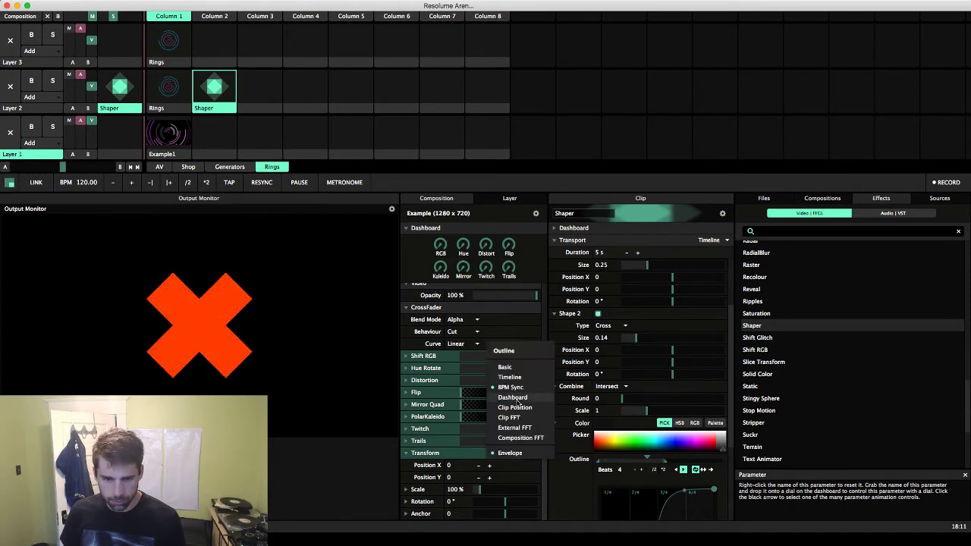
click(510, 378)
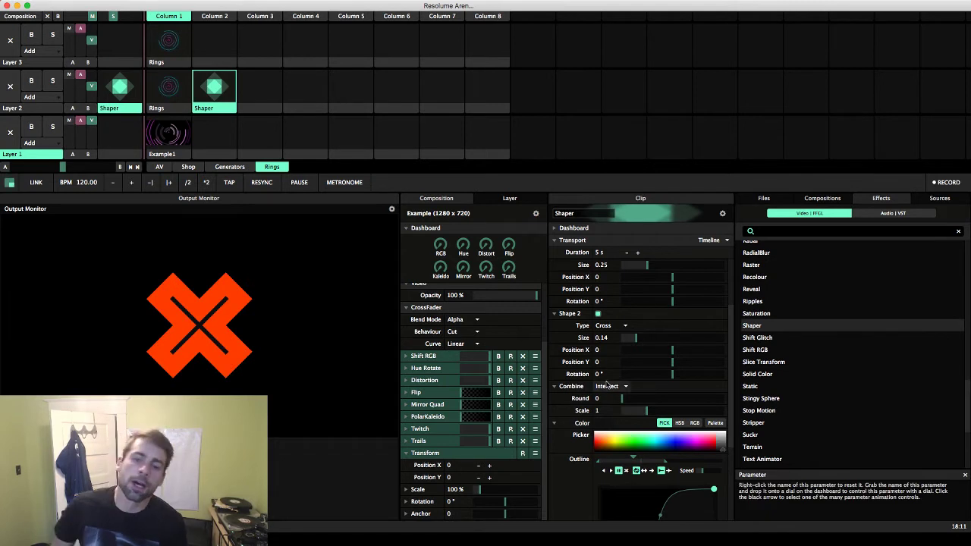
Step: Compare the hexagon and cross in Add mode, and switch the combine mode to Subtract
scroll(597, 332, up, 3)
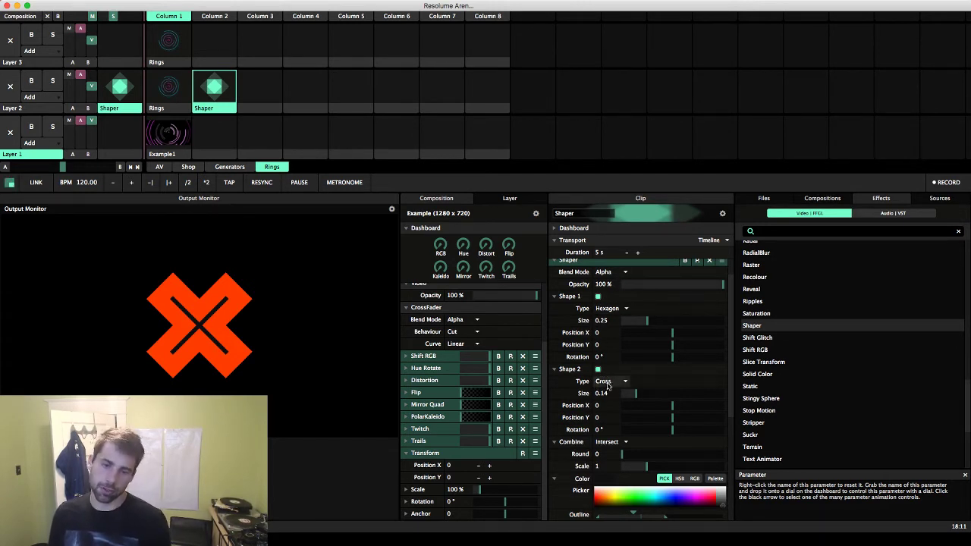
click(617, 441)
click(611, 453)
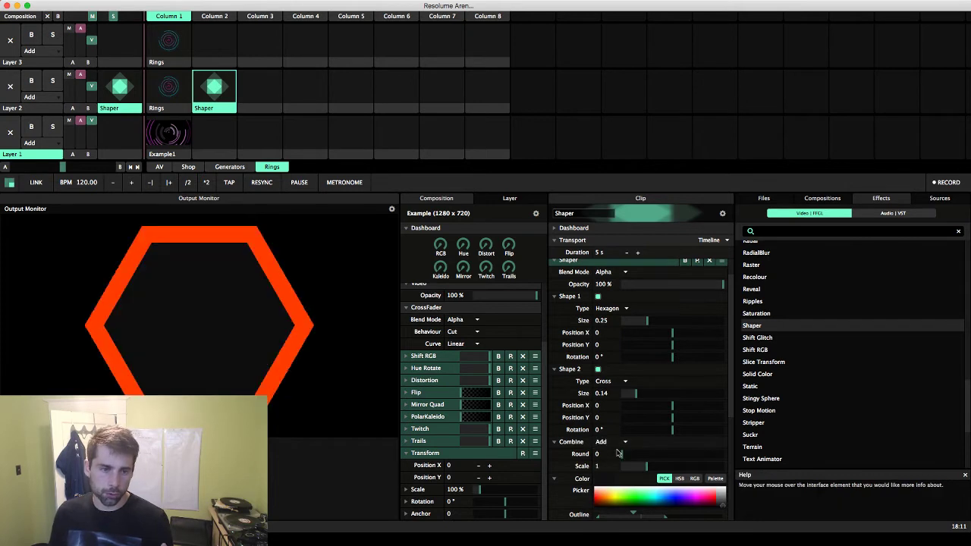
click(608, 441)
click(614, 462)
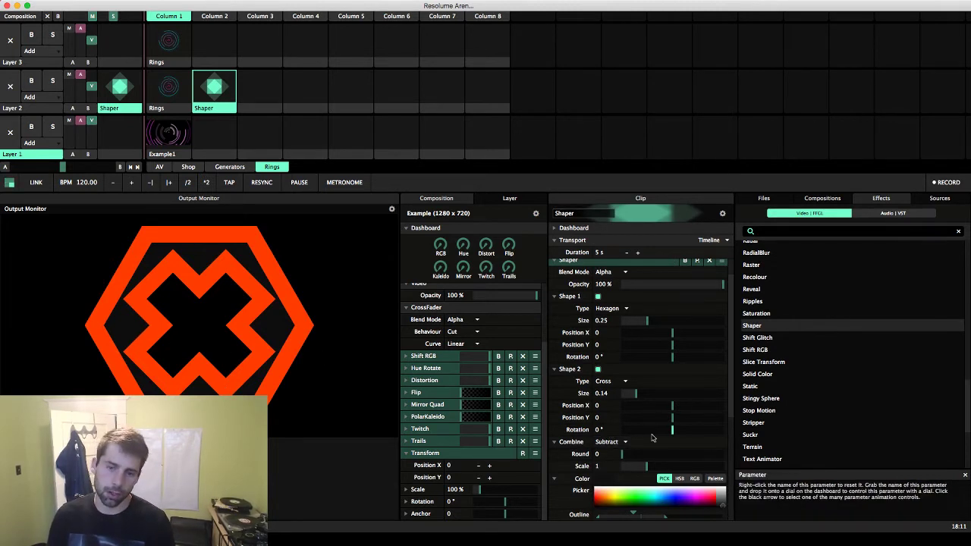
Step: Try the subtracted cross at a size of 0.22, and reduce it to 0.18
click(619, 444)
click(619, 443)
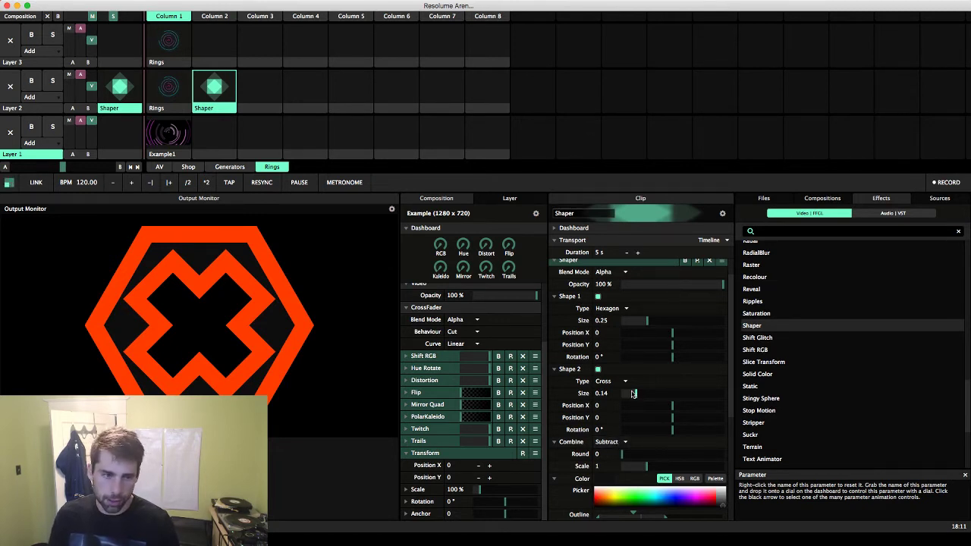
mouse_move(634, 393)
mouse_down()
mouse_move(656, 396)
mouse_move(628, 395)
mouse_move(644, 398)
mouse_up()
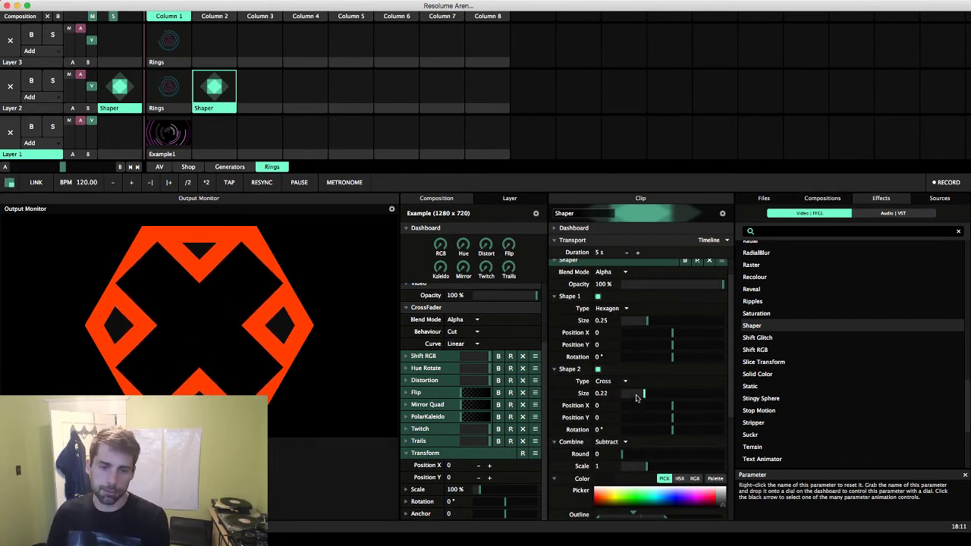
mouse_move(644, 398)
mouse_down()
mouse_move(636, 397)
mouse_move(680, 404)
mouse_move(640, 400)
mouse_up()
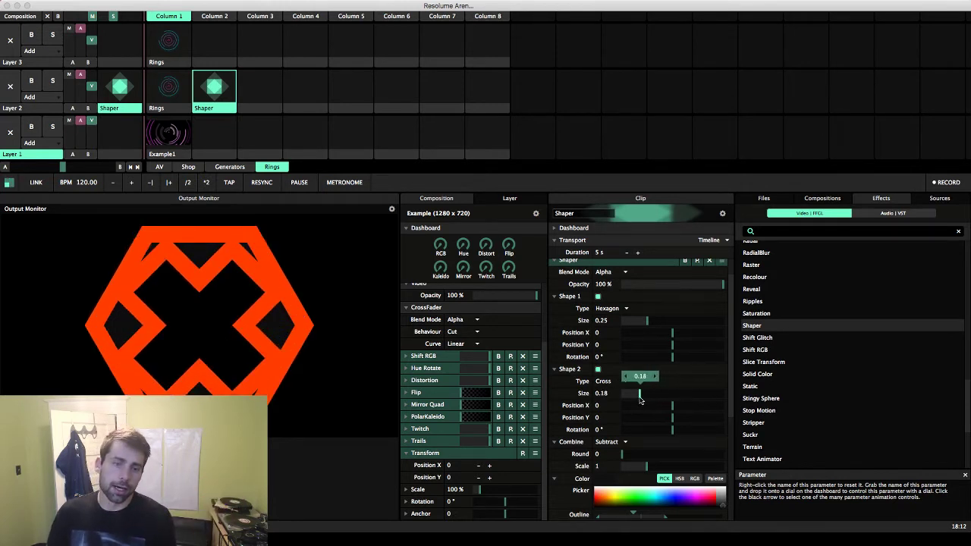
Step: Switch the combine mode to Add and test the size of the cross around 0.18
click(619, 443)
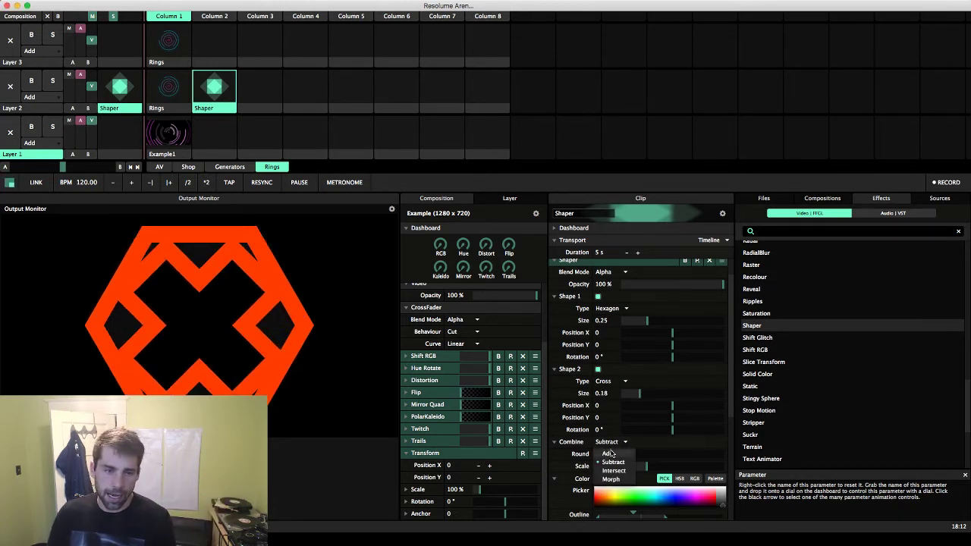
click(611, 454)
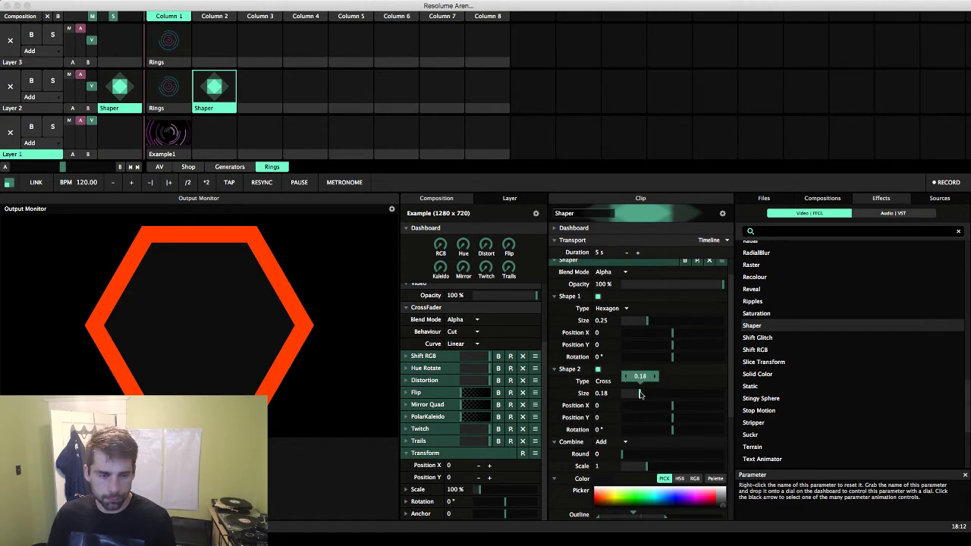
mouse_move(640, 395)
mouse_down()
mouse_move(702, 395)
mouse_move(639, 404)
mouse_up()
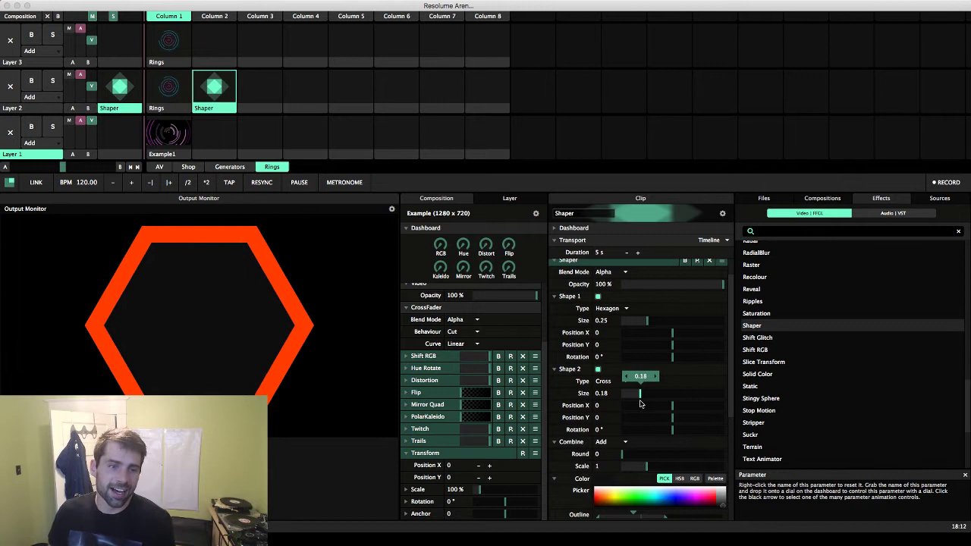
Step: Set the combine mode to Intersect and enlarge the cross in Shape 2 to a size of 0.35
click(626, 441)
click(615, 471)
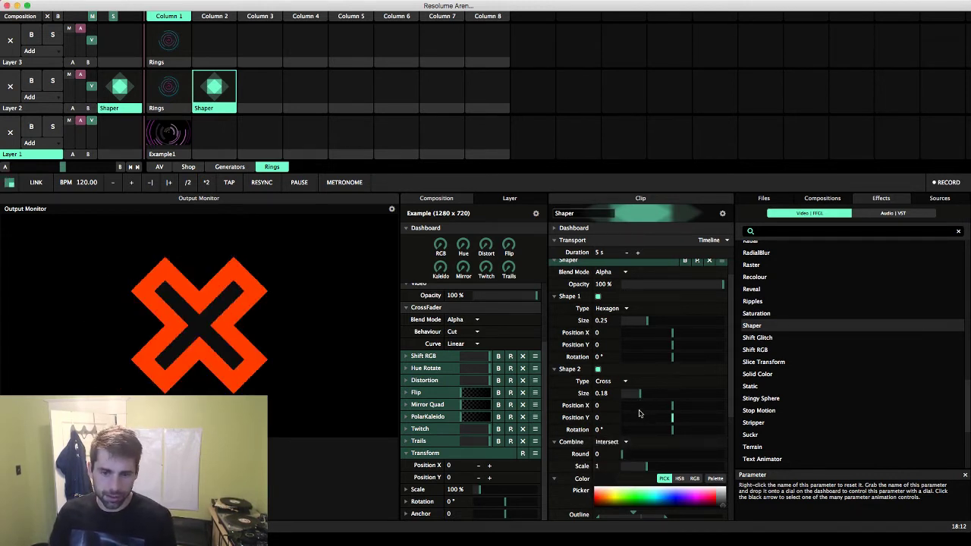
mouse_move(641, 400)
mouse_down()
mouse_move(715, 401)
mouse_move(657, 408)
mouse_up()
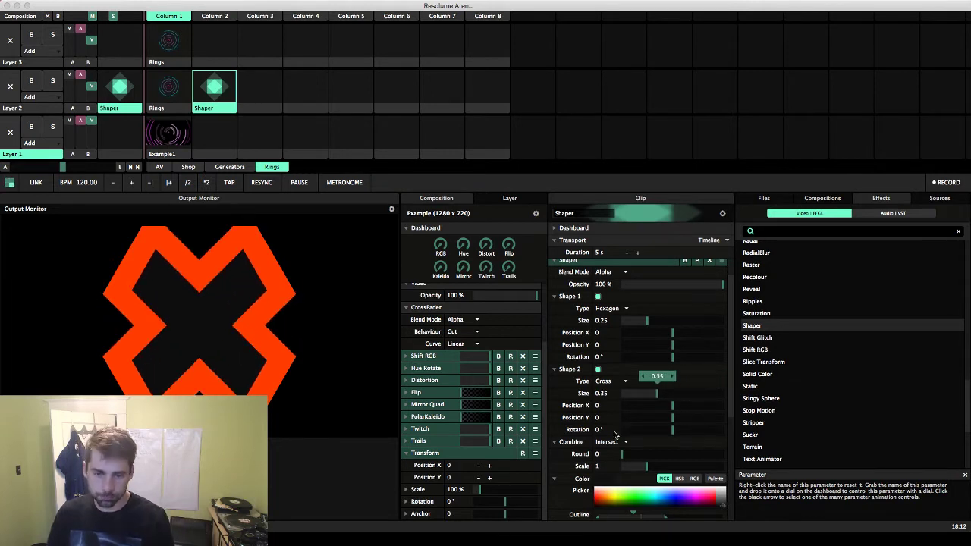
Step: Switch the combine mode to Morph, set Shape 2's size to 0.22 and the morph phase to 1
click(611, 442)
click(617, 479)
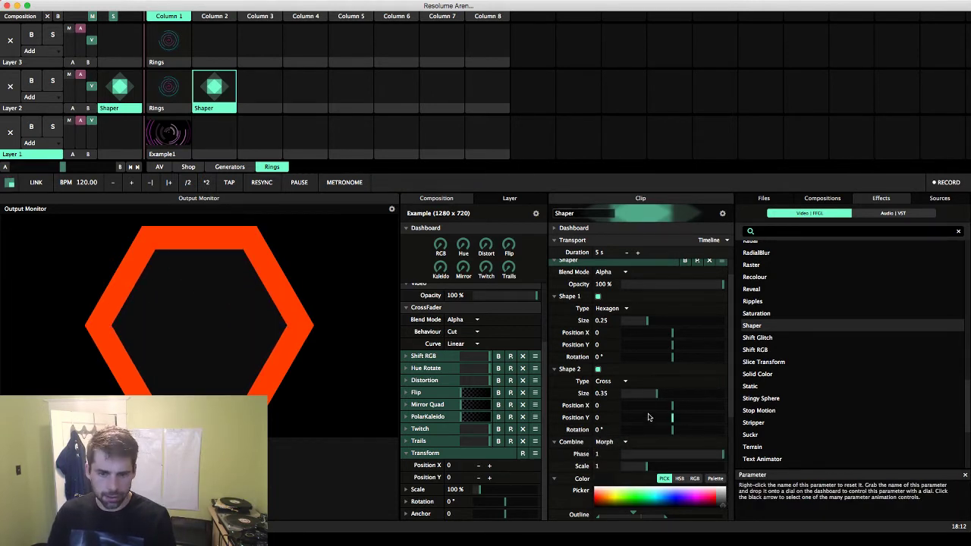
mouse_move(642, 399)
mouse_down()
mouse_move(687, 396)
mouse_move(743, 410)
mouse_move(624, 396)
mouse_move(679, 396)
mouse_move(645, 399)
mouse_up()
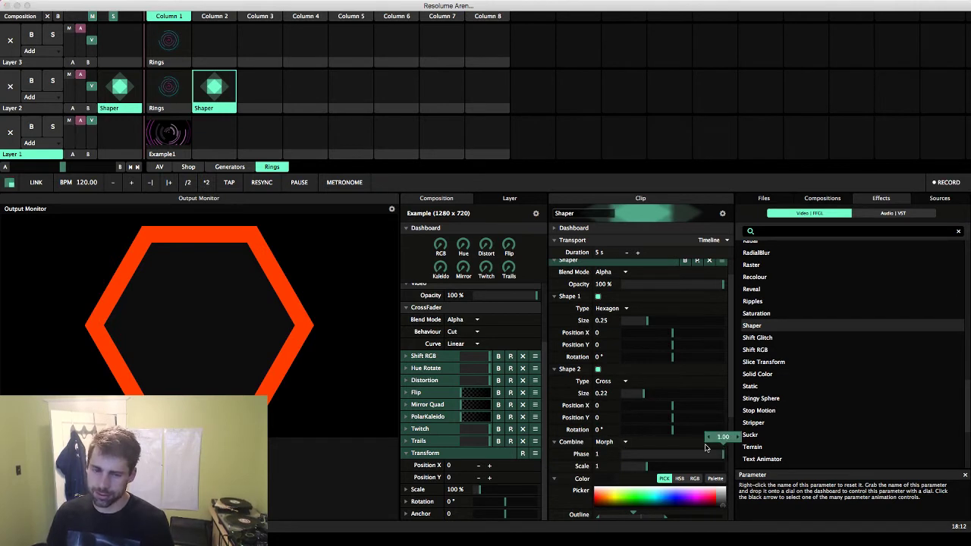
drag(704, 453, 725, 463)
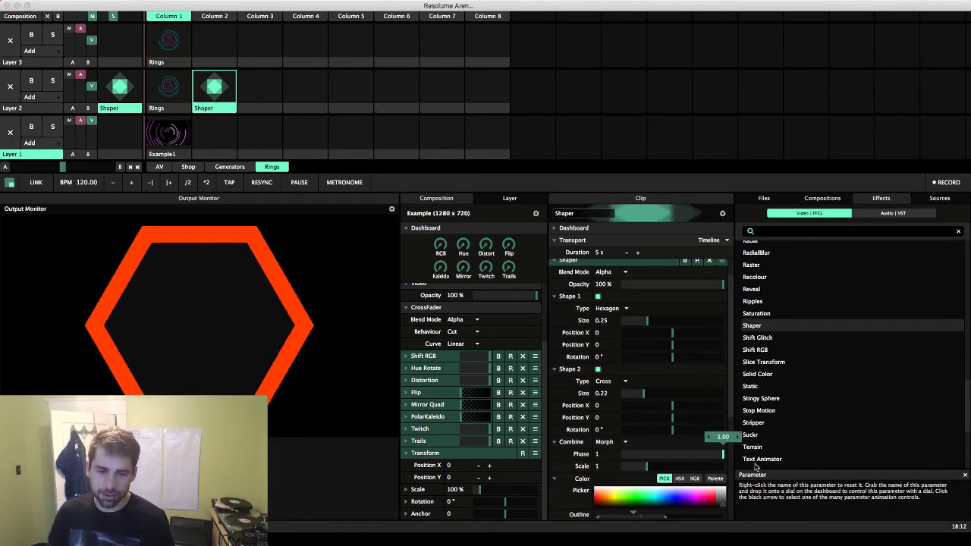
Step: Compare Intersect mode with Morph, and sweep the morph phase down to 0 and back up to 1
click(601, 442)
click(615, 470)
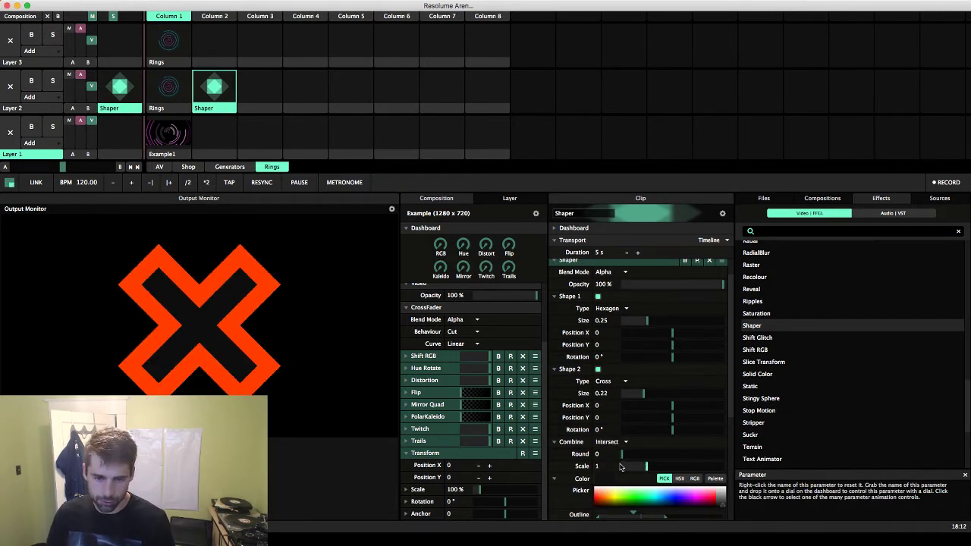
click(606, 443)
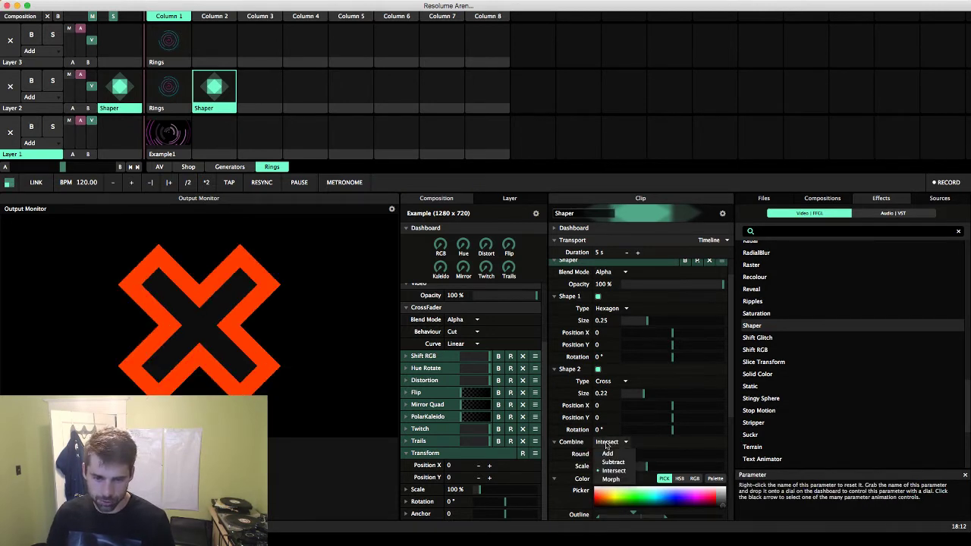
click(611, 480)
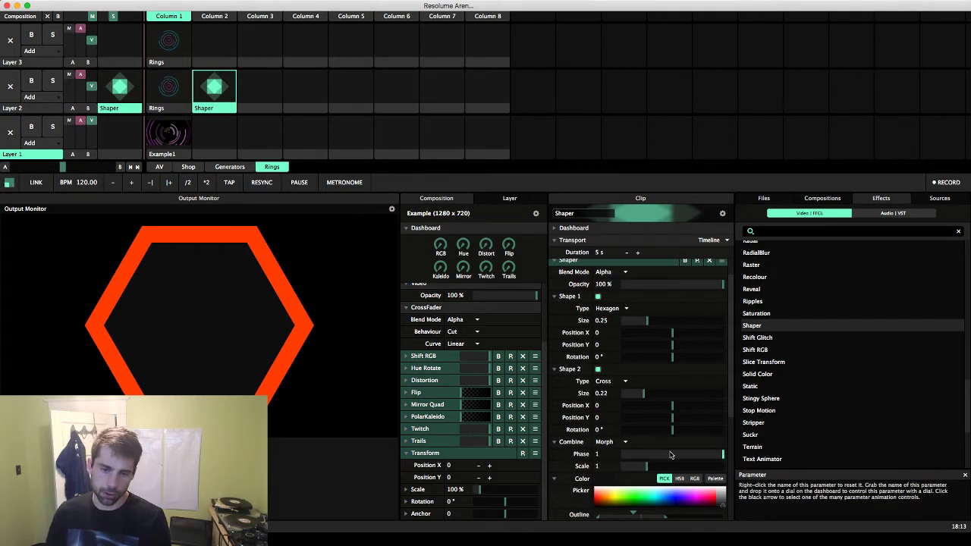
drag(724, 455, 621, 447)
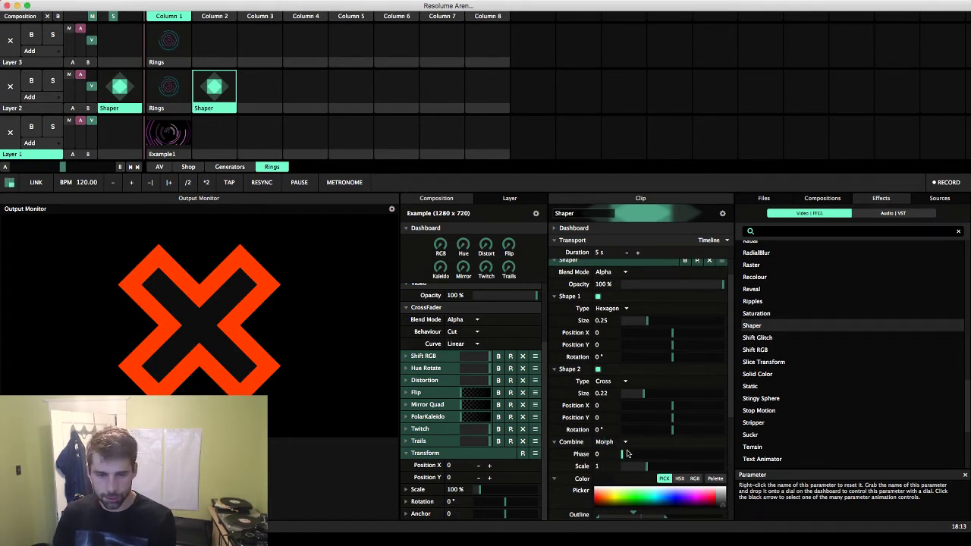
drag(622, 456, 733, 445)
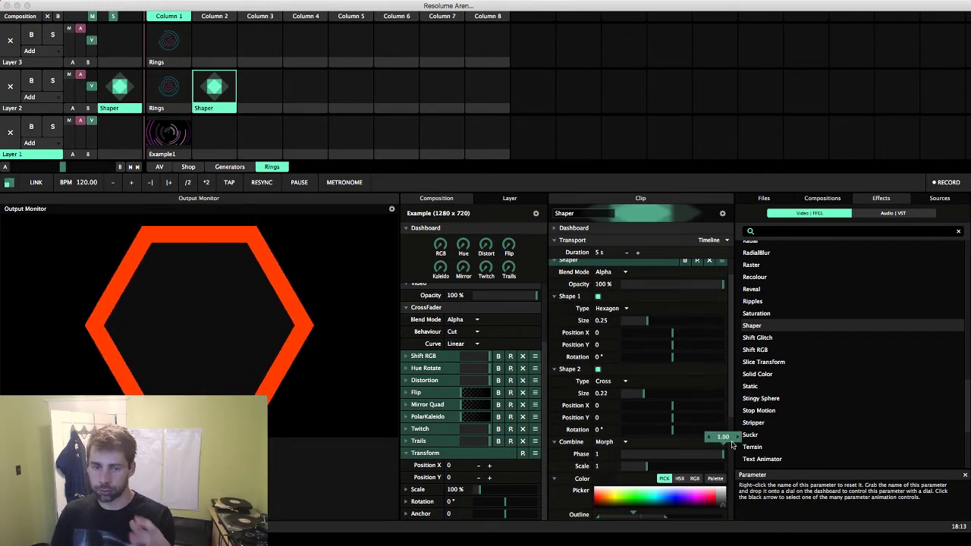
Step: Change Shape 1's type to Circle and morph it into the cross by lowering the phase to 0
click(606, 309)
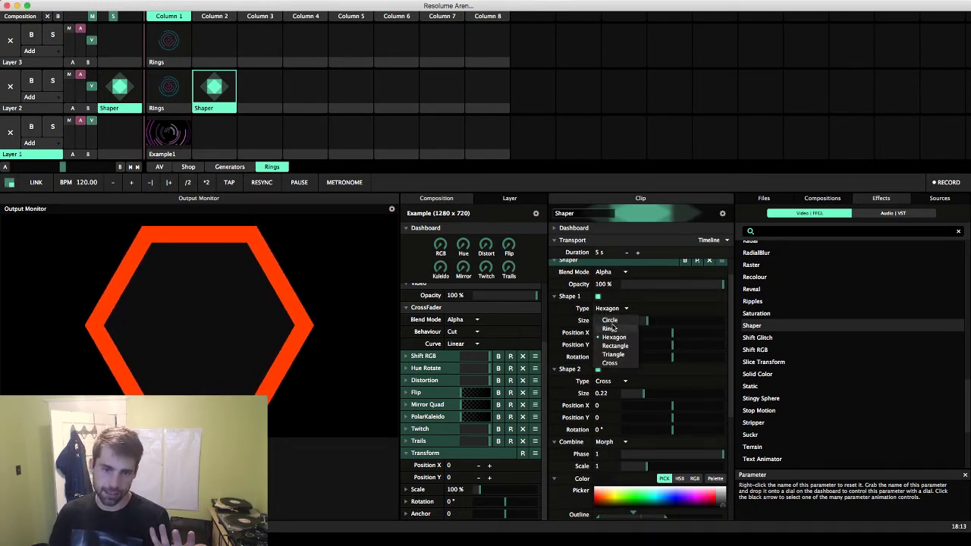
click(610, 321)
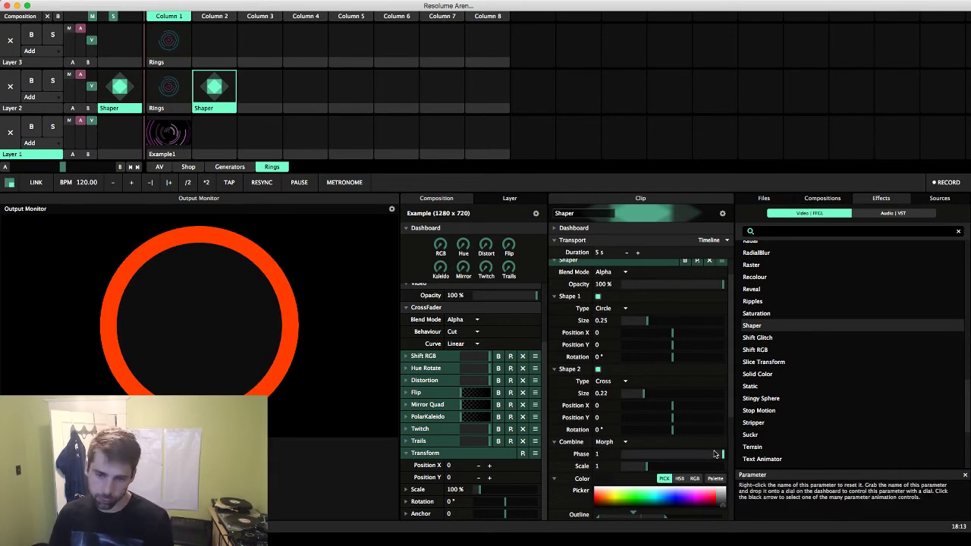
drag(723, 453, 718, 454)
drag(718, 454, 611, 459)
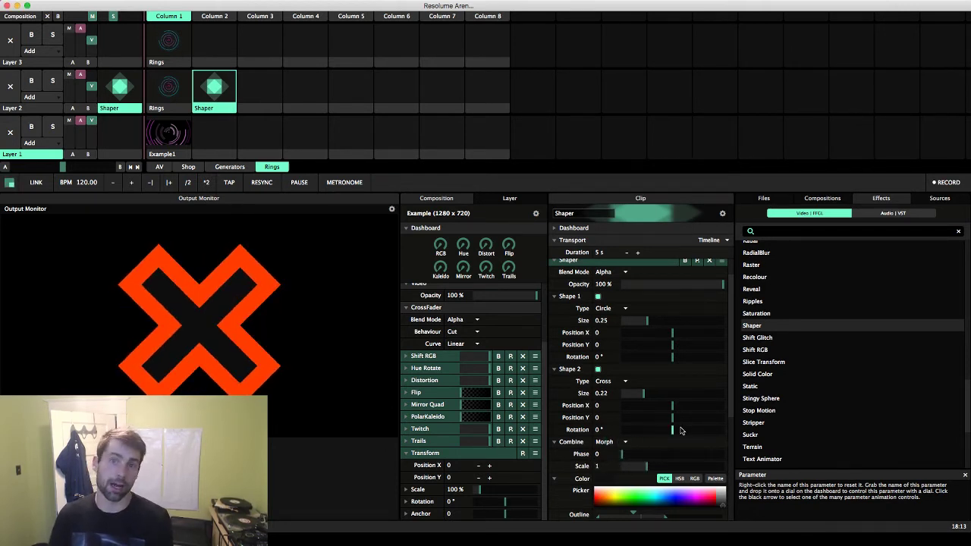
Step: Set the combine mode to Intersect and test its Round amount, leaving it at 0
click(605, 442)
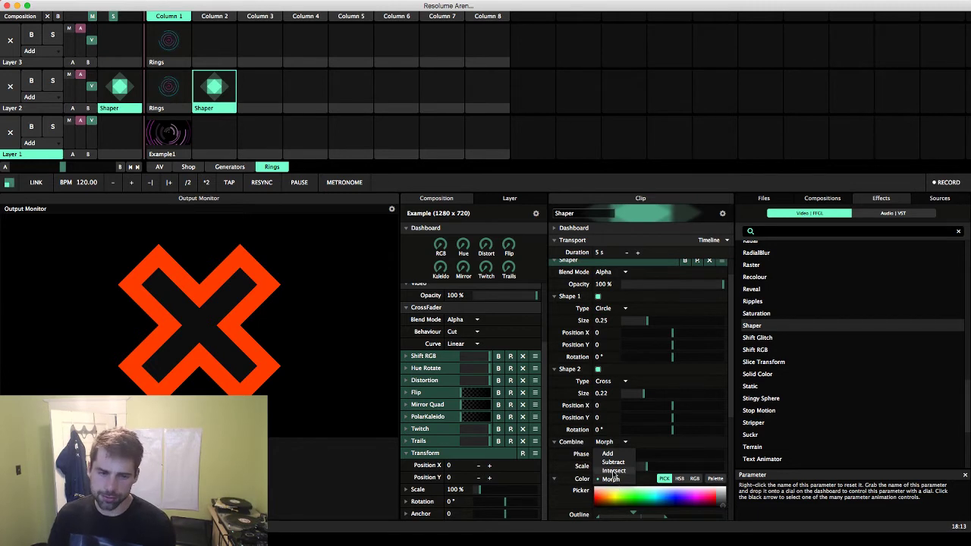
click(614, 471)
mouse_move(622, 456)
mouse_down()
mouse_move(759, 459)
mouse_move(608, 454)
mouse_up()
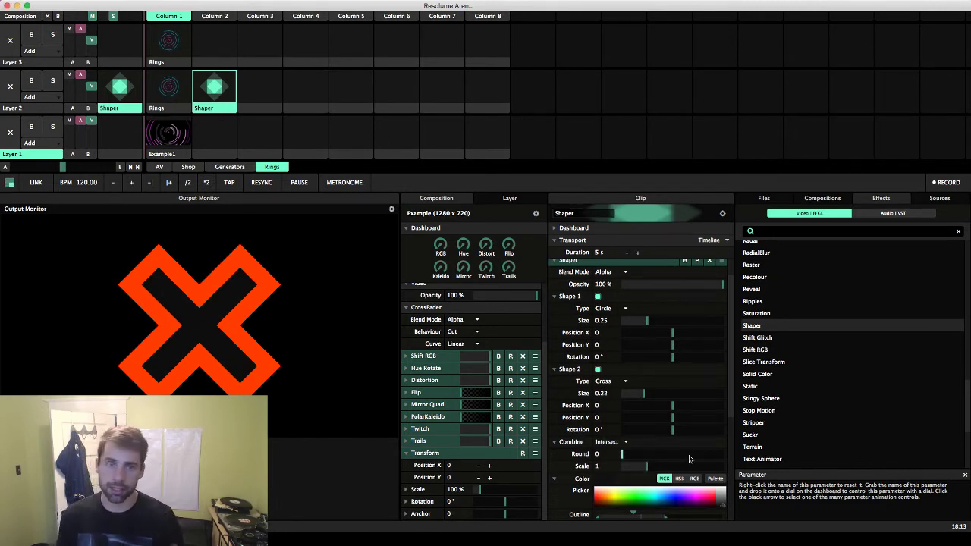
Step: Switch to OBS to check the recording, and return to Resolume Arena
key(super+Tab)
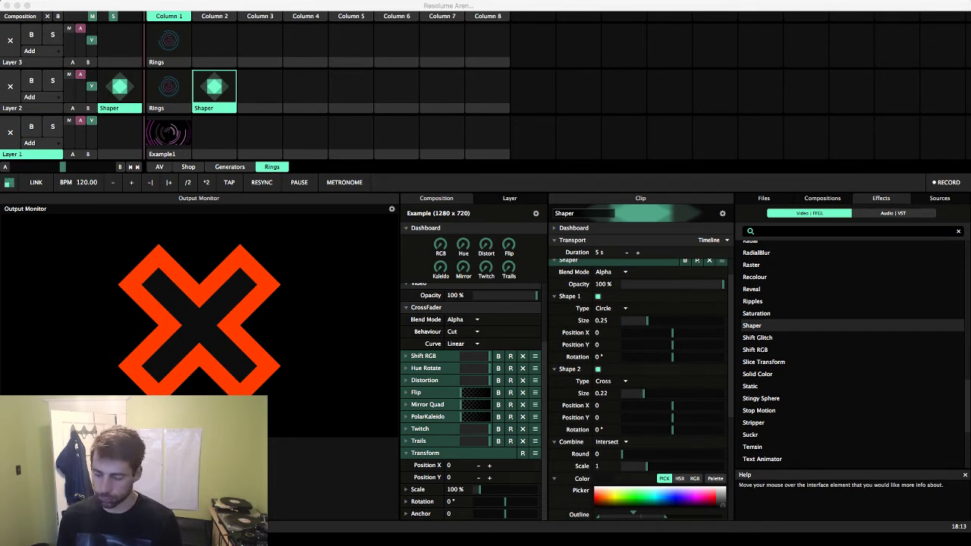
key(super+Tab)
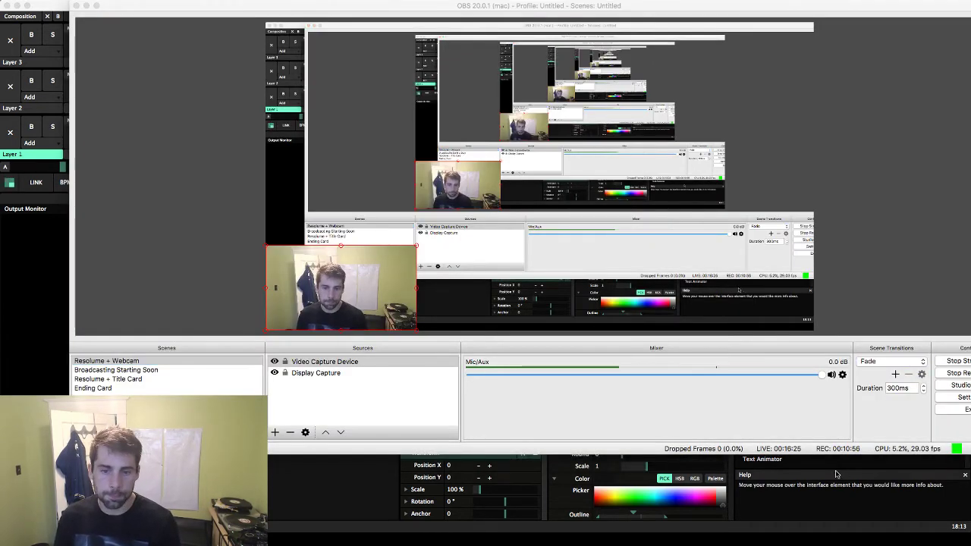
key(super+Tab)
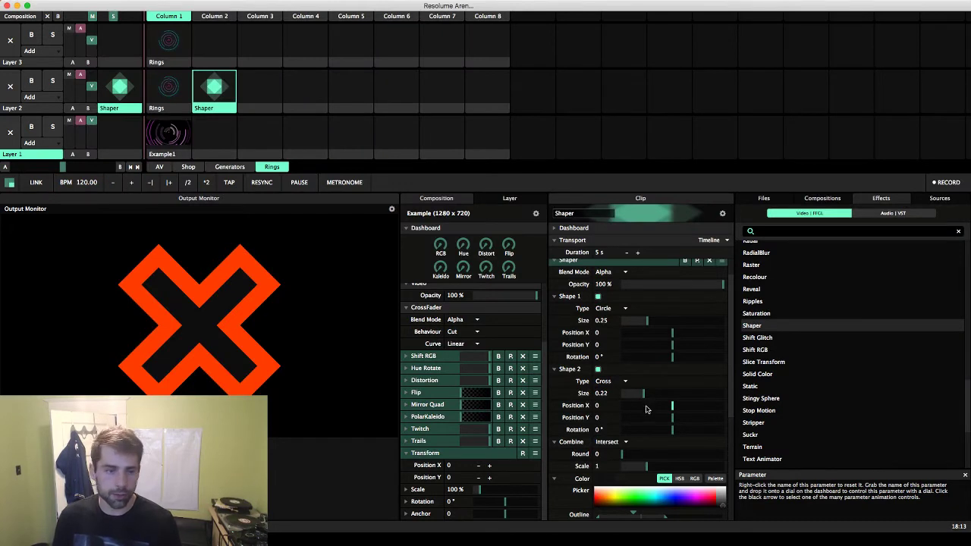
Step: Try Shape 2 as a Triangle with its size reduced to about 0.13
drag(673, 406, 645, 411)
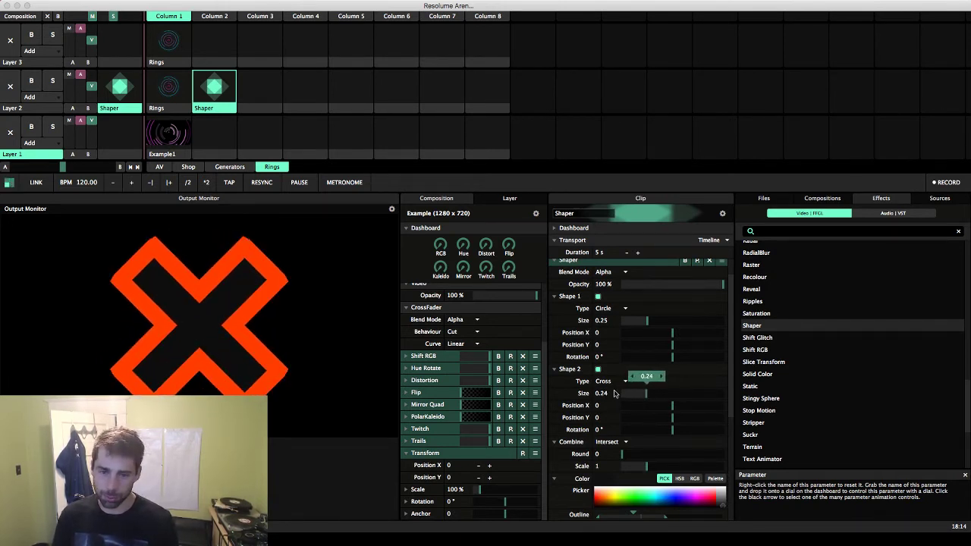
click(607, 382)
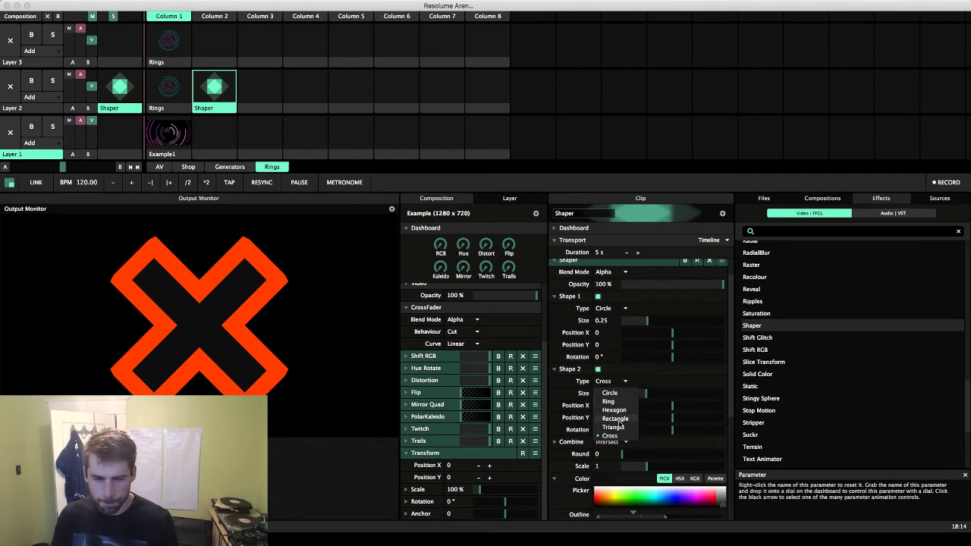
click(619, 427)
mouse_move(649, 396)
mouse_down()
mouse_move(638, 394)
mouse_move(686, 399)
mouse_move(636, 396)
mouse_up()
Step: Change Shape 2's type back to Cross and enlarge its size to 0.40
click(592, 371)
click(604, 381)
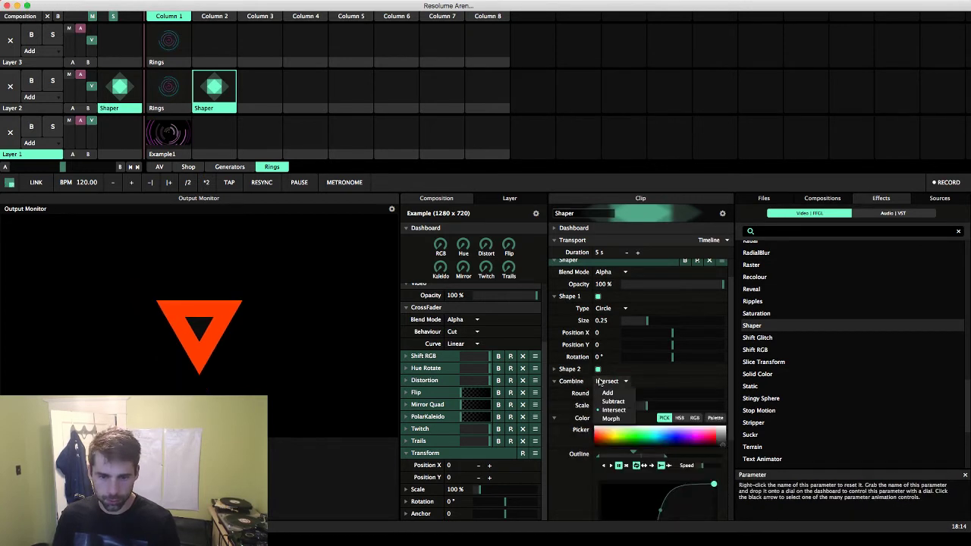
click(593, 370)
click(595, 381)
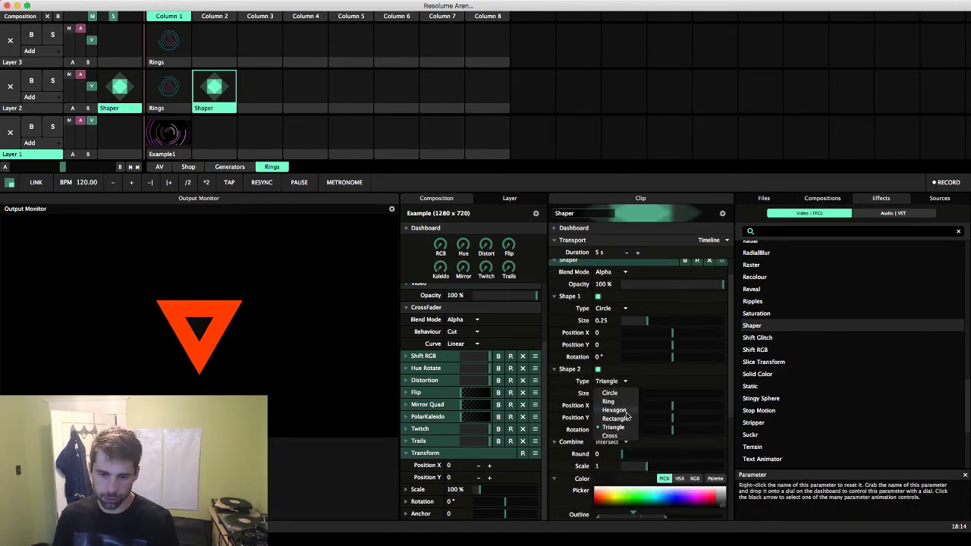
click(611, 437)
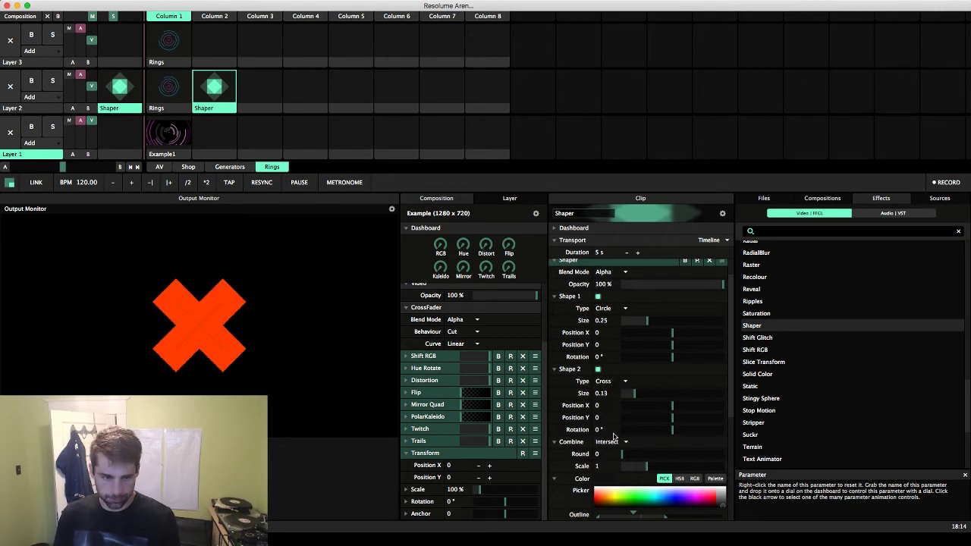
drag(634, 394, 662, 396)
Step: Try Hexagon and Triangle as the type of Shape 1
click(607, 308)
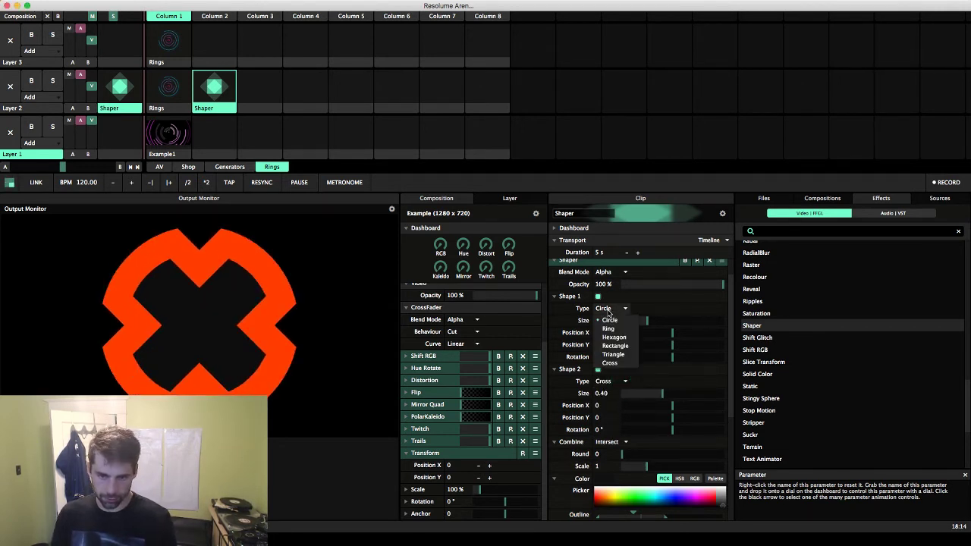
click(613, 336)
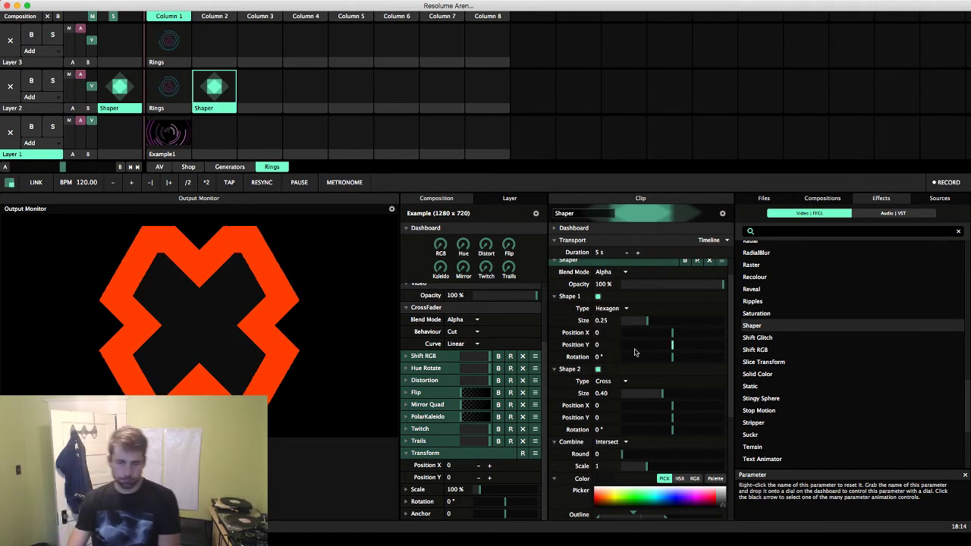
click(614, 309)
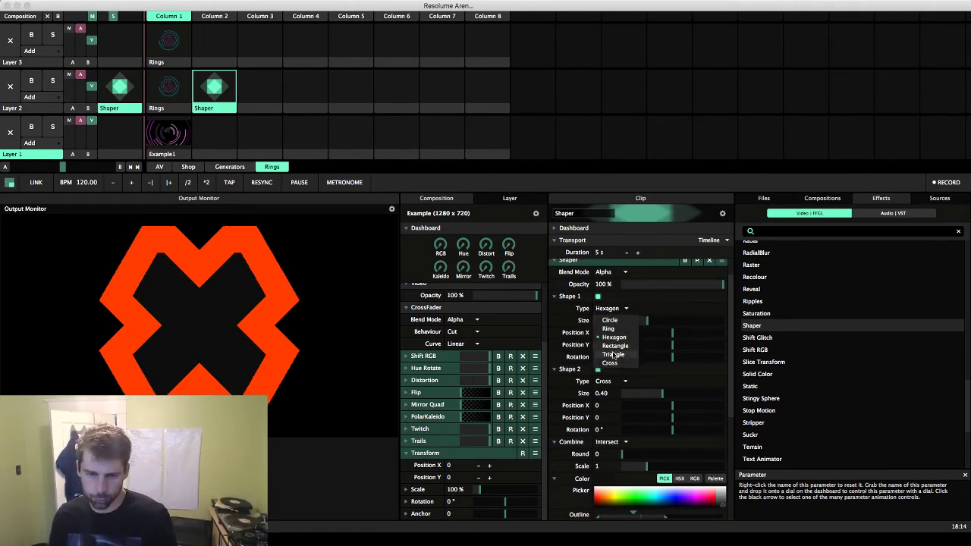
click(613, 356)
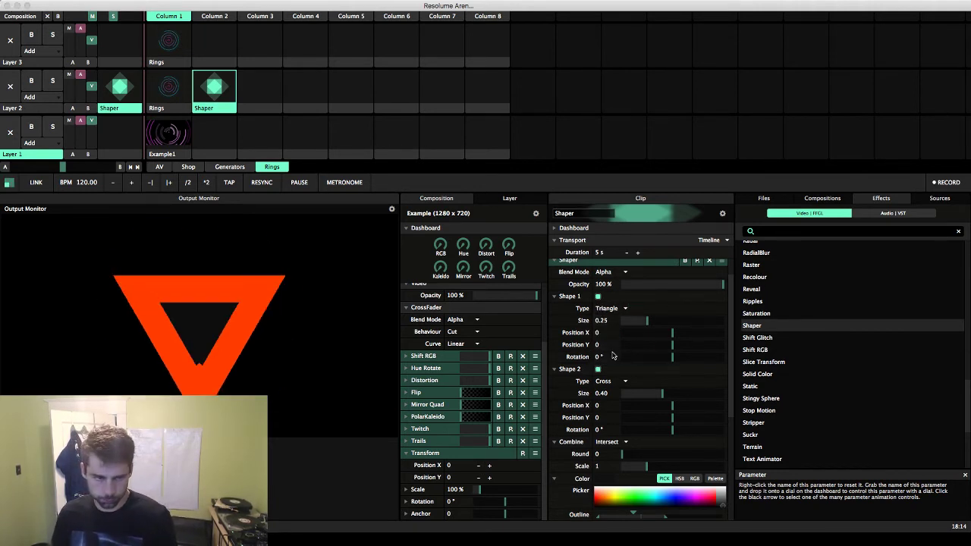
Step: Change Shape 1's type to Rectangle and set its corner radius to 0
click(609, 308)
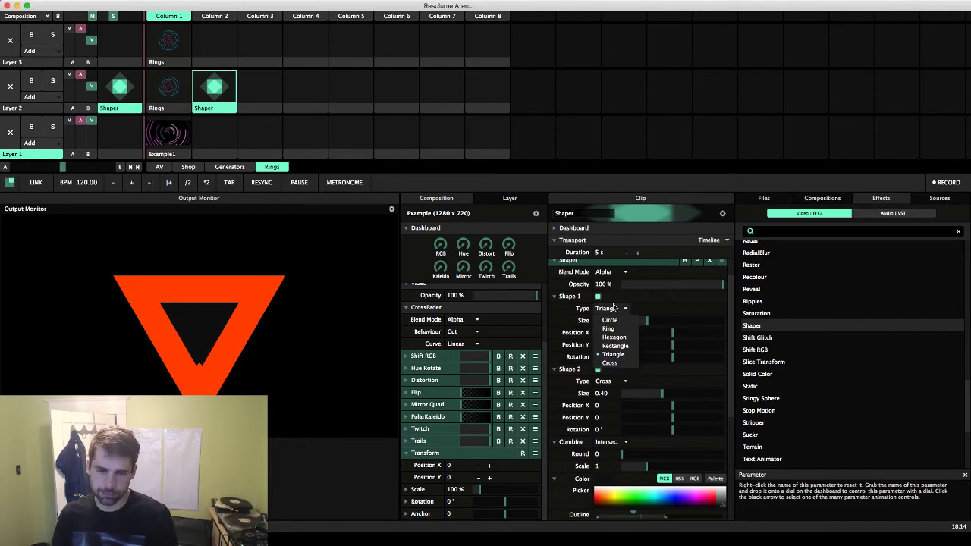
click(615, 346)
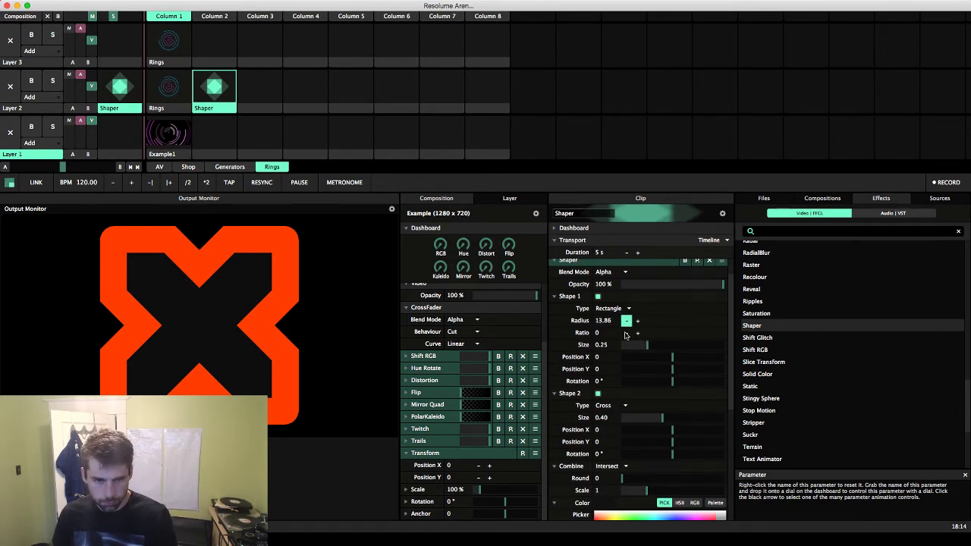
click(626, 322)
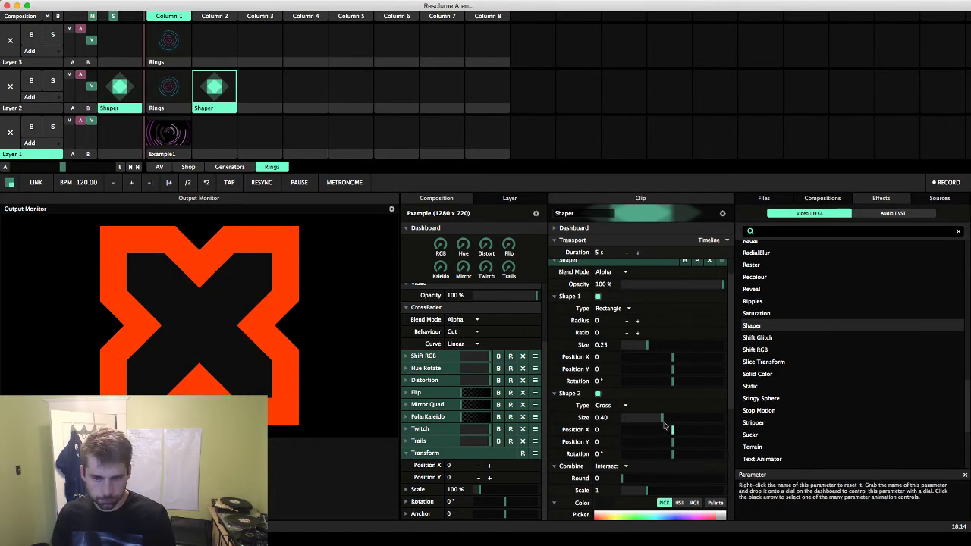
Step: Lower Shape 2's size to 0.18 and animate the size with BPM Sync
drag(662, 418, 556, 453)
right_click(622, 453)
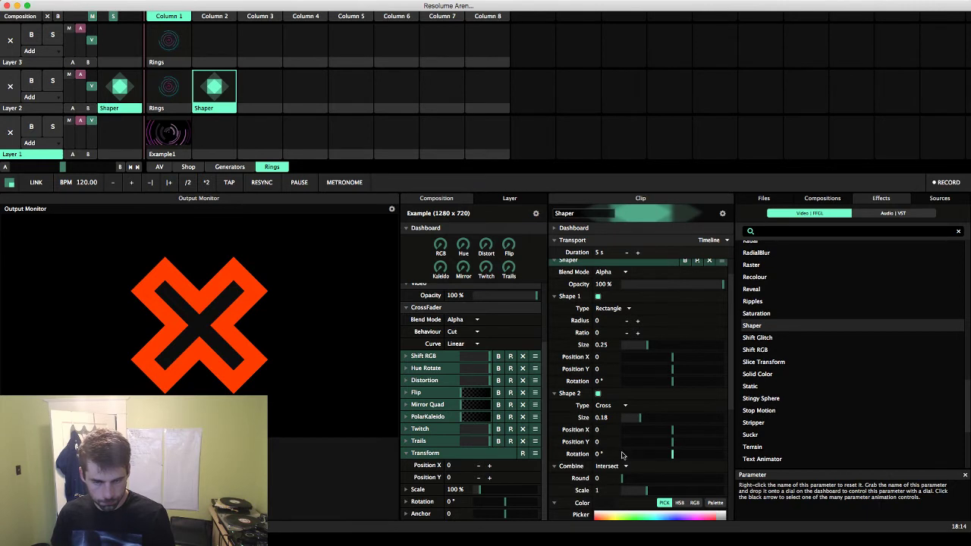
click(555, 419)
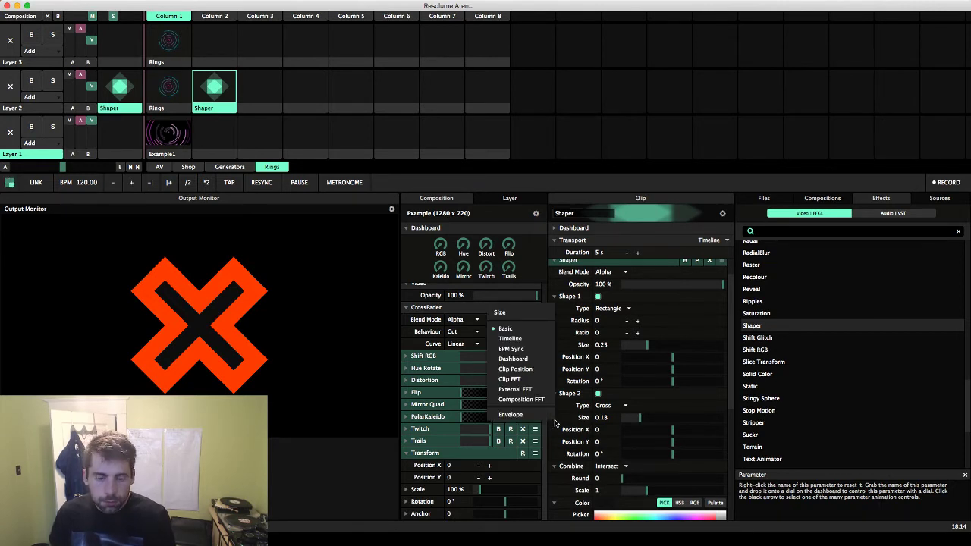
click(515, 349)
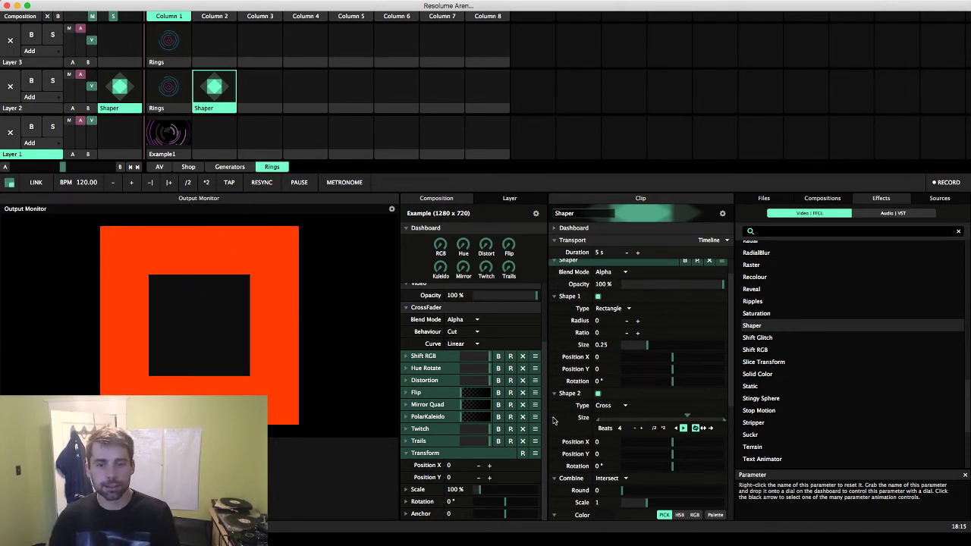
Step: Animate Shape 1's size with BPM Sync, limit the range's upper end to about 0.27 and play it backwards
mouse_move(647, 344)
mouse_down()
mouse_move(626, 345)
mouse_move(674, 346)
mouse_move(621, 349)
mouse_move(642, 351)
mouse_up()
click(559, 345)
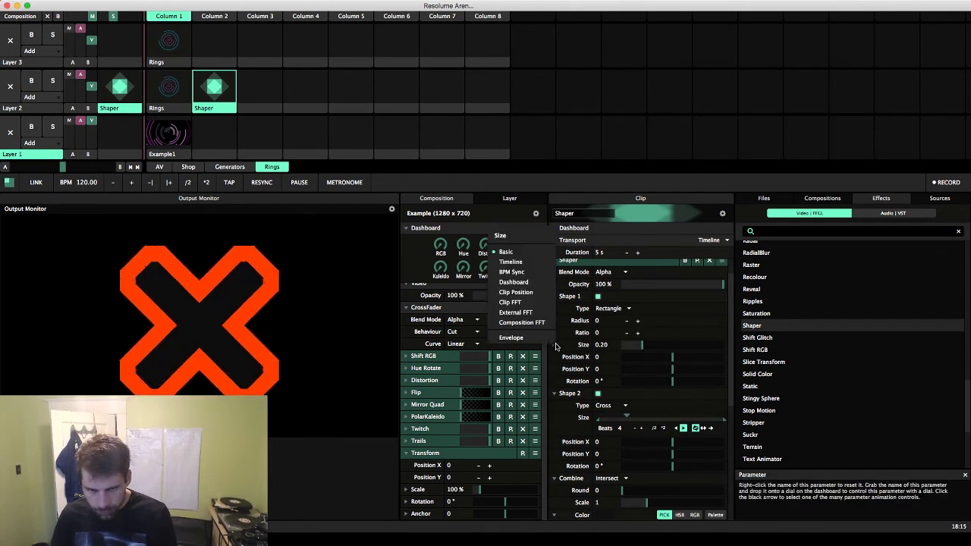
click(511, 271)
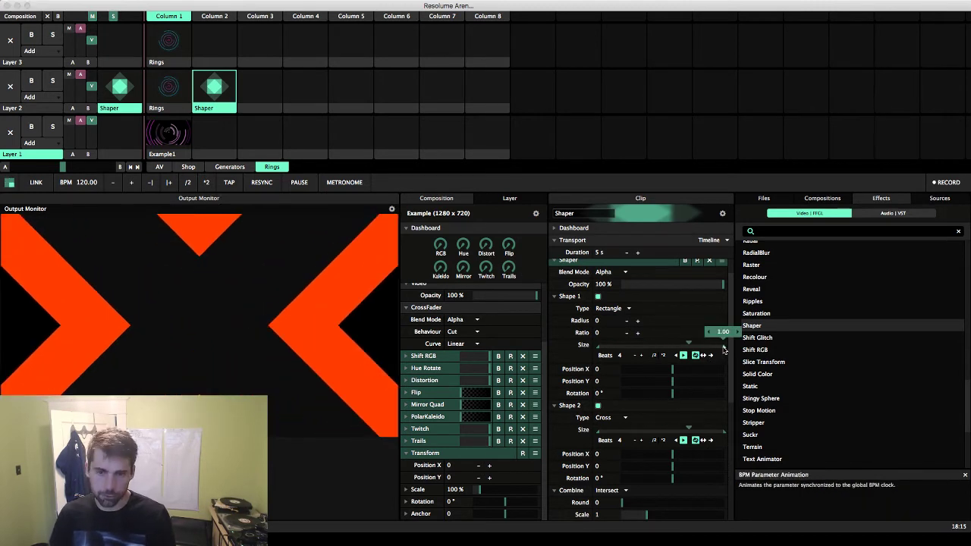
drag(725, 348, 633, 348)
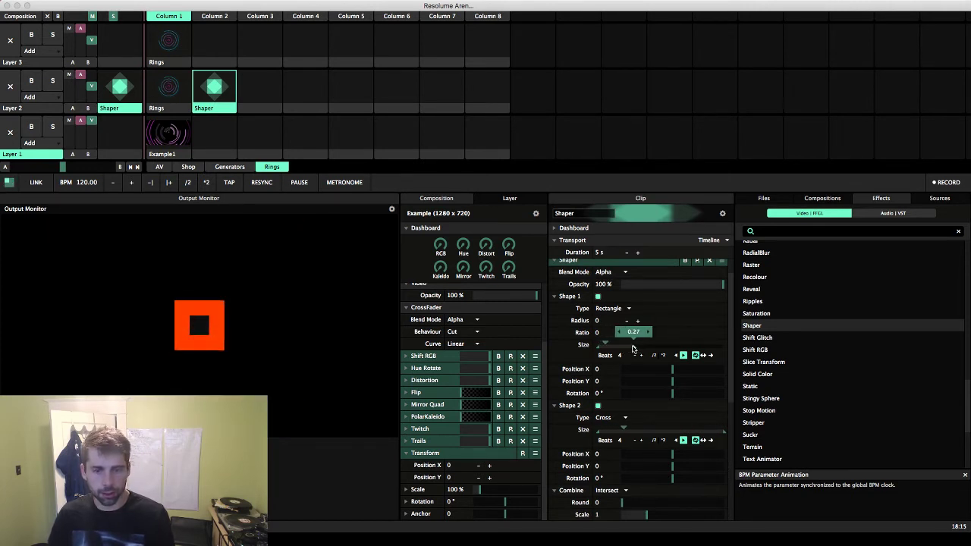
click(677, 356)
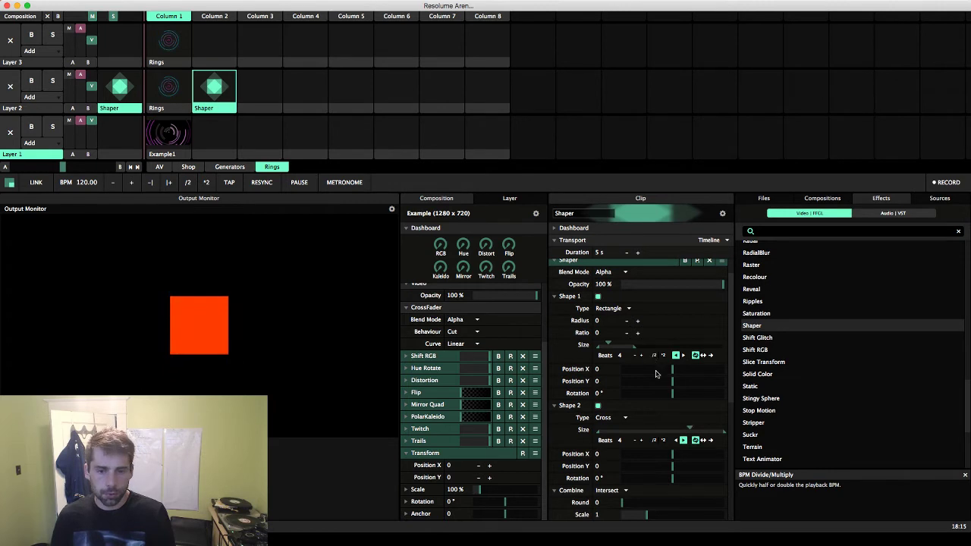
Step: Test Shape 1's rotation at about 43°, reset it, and animate the rotation with BPM Sync
mouse_move(672, 397)
mouse_down()
mouse_move(633, 397)
mouse_move(685, 406)
mouse_up()
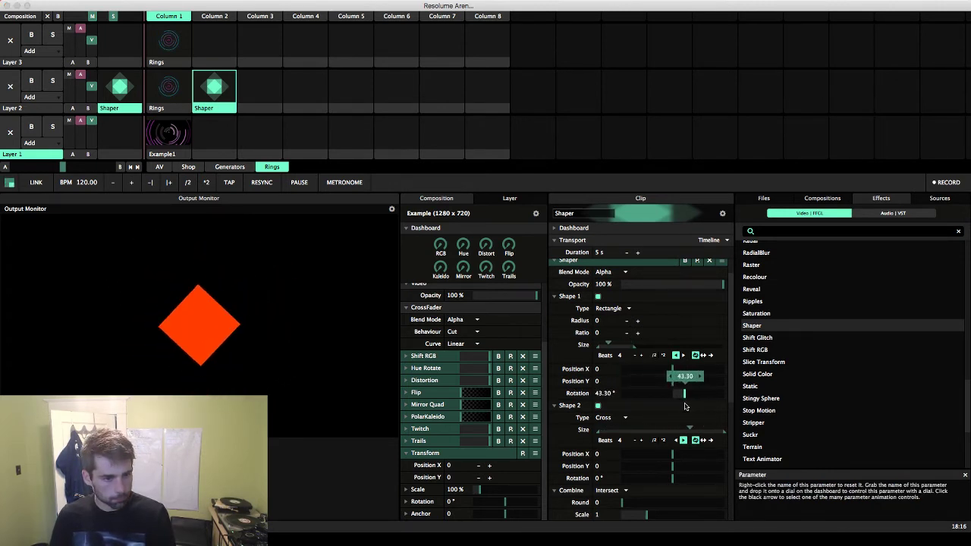
right_click(582, 394)
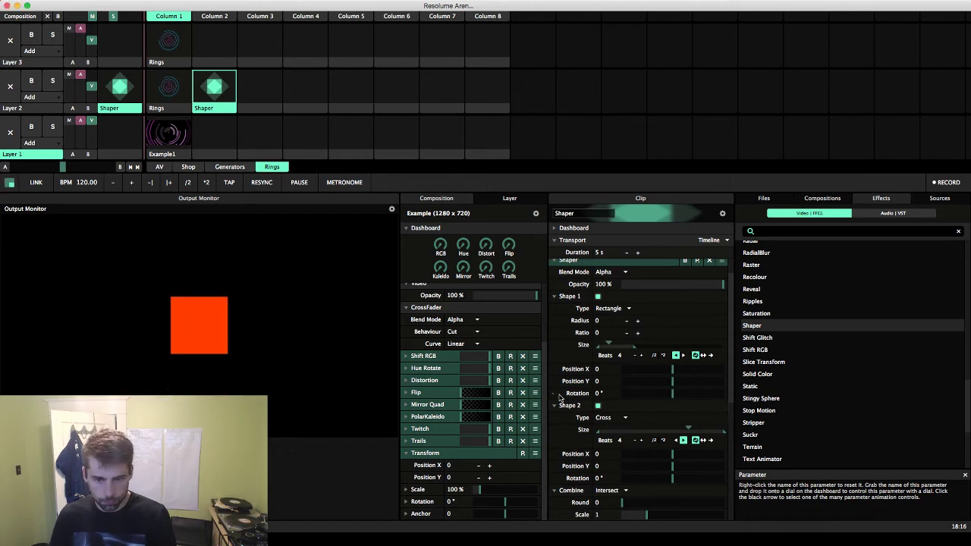
click(556, 393)
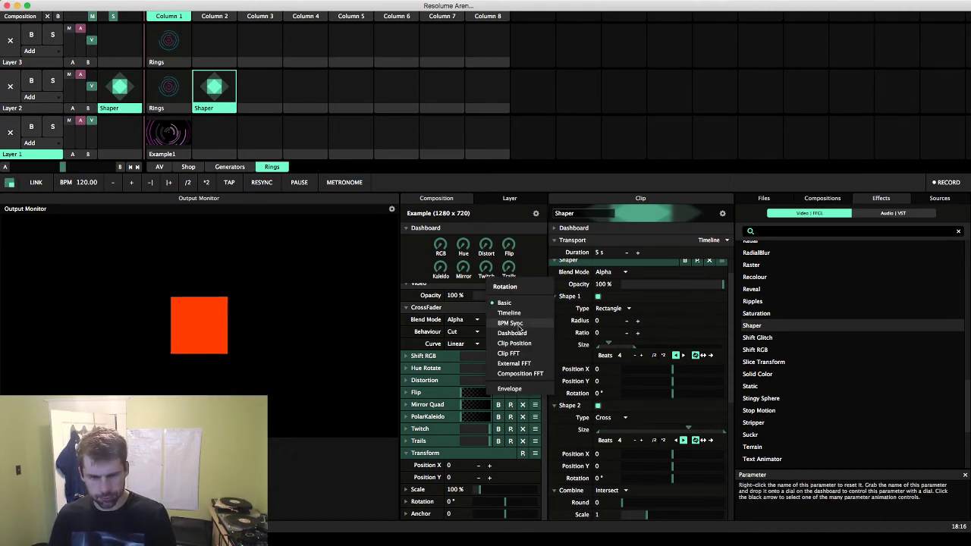
click(521, 326)
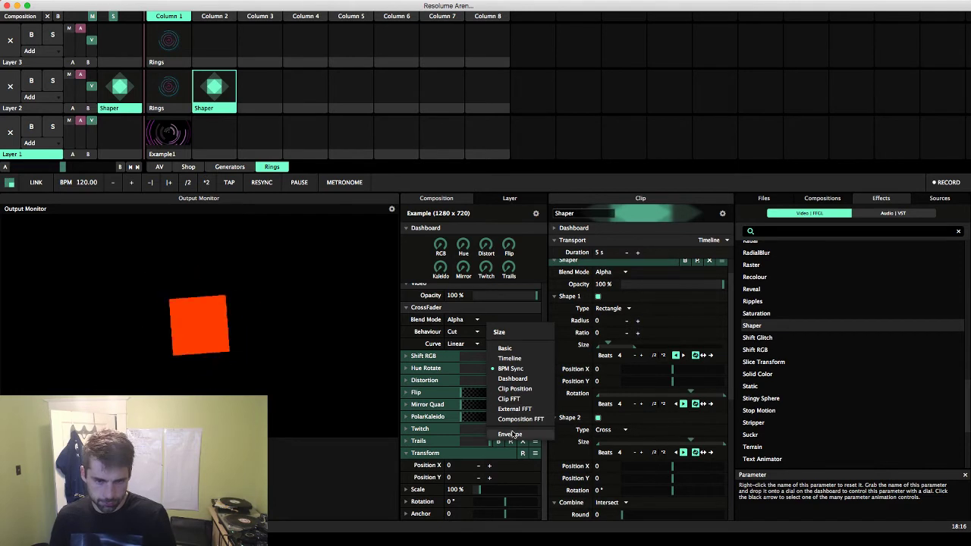
Step: Add an envelope to Shape 2's size animation and apply Elastic In/Out easing to its curve
click(553, 440)
click(713, 473)
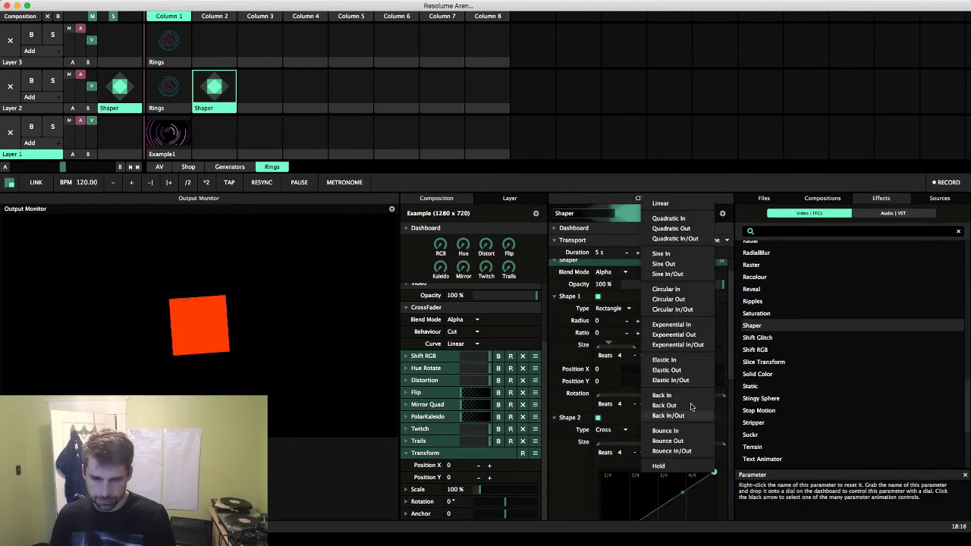
click(671, 380)
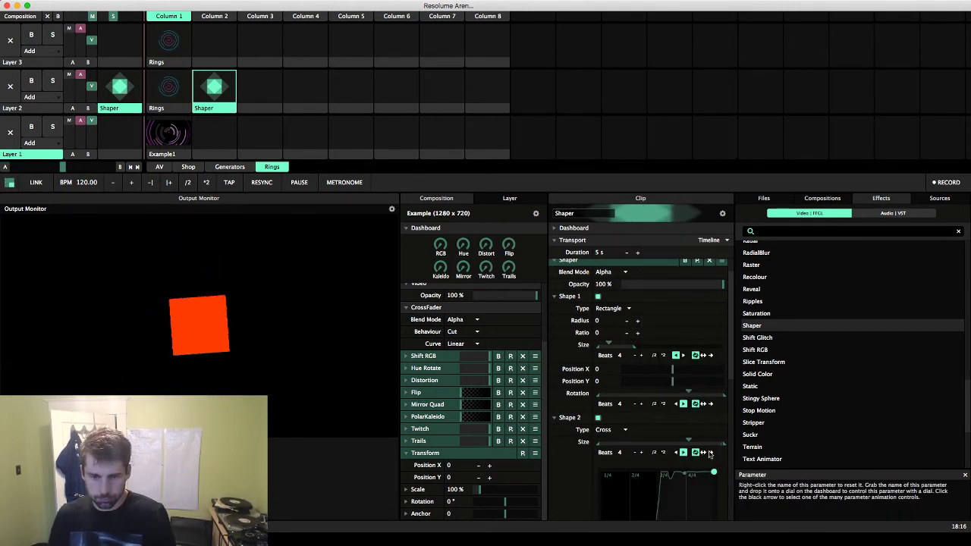
Step: Try Exponential In/Out easing on Shape 2's size envelope, and settle on Quadratic In/Out
scroll(712, 458, down, 2)
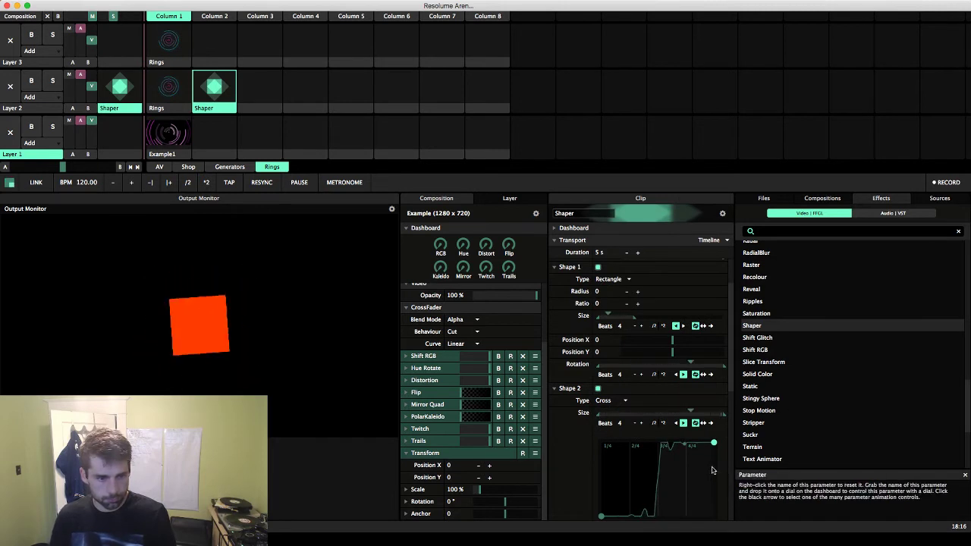
click(712, 442)
click(707, 319)
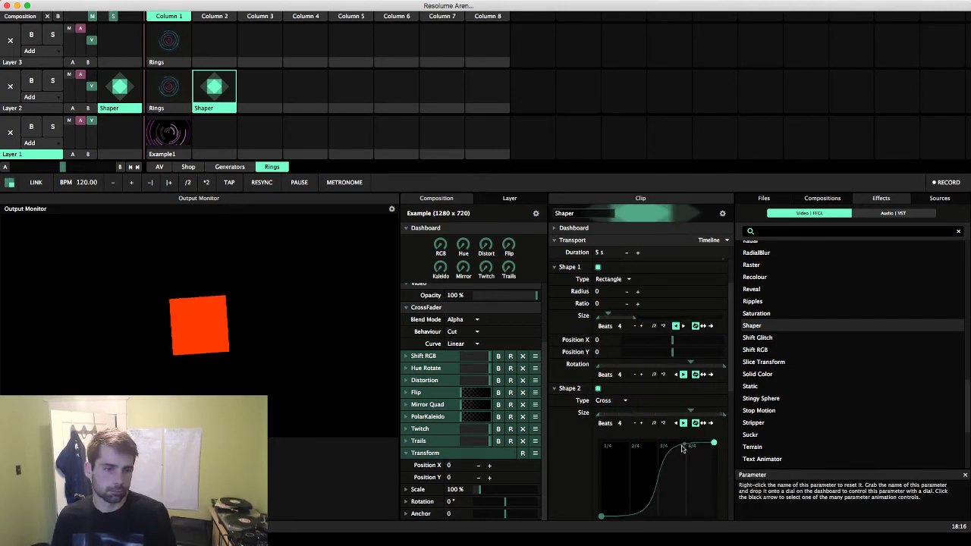
click(709, 444)
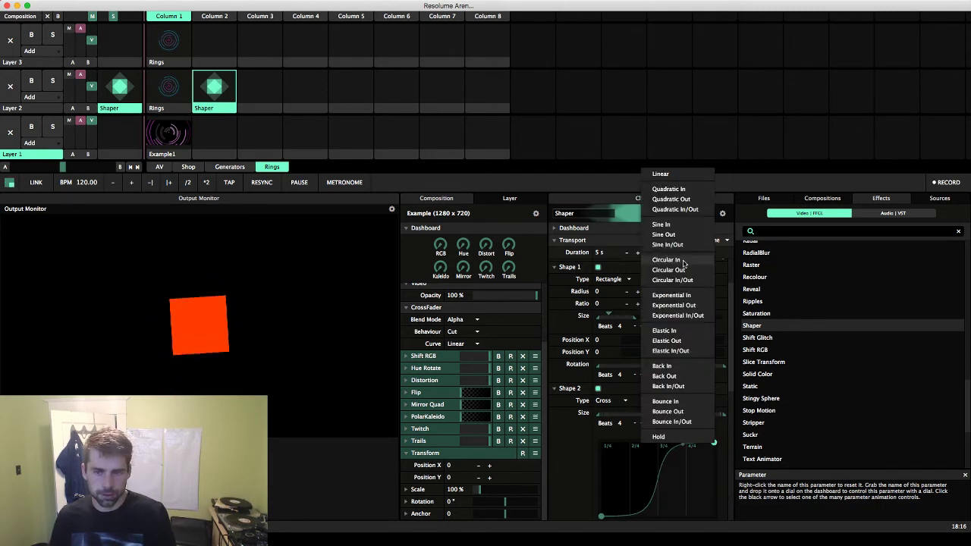
click(677, 215)
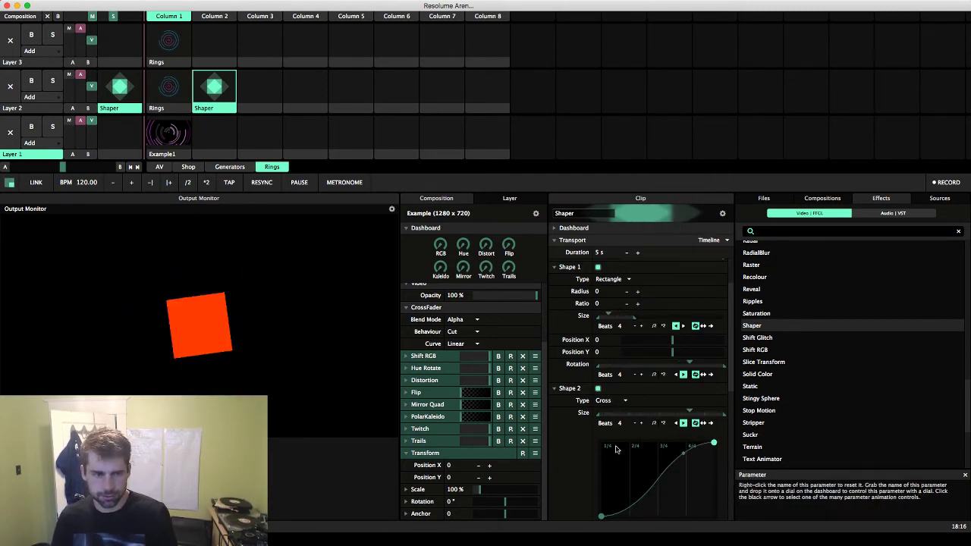
scroll(645, 478, down, 2)
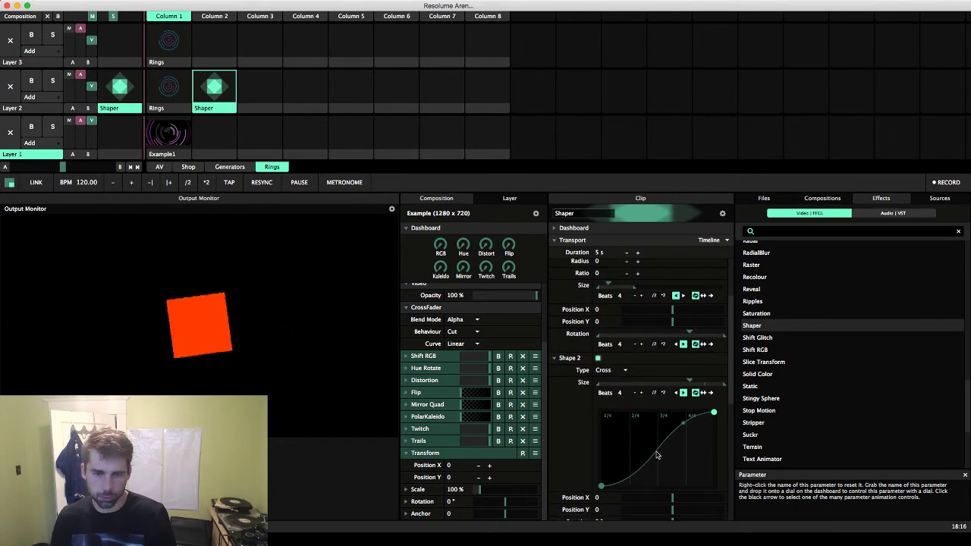
scroll(672, 452, up, 2)
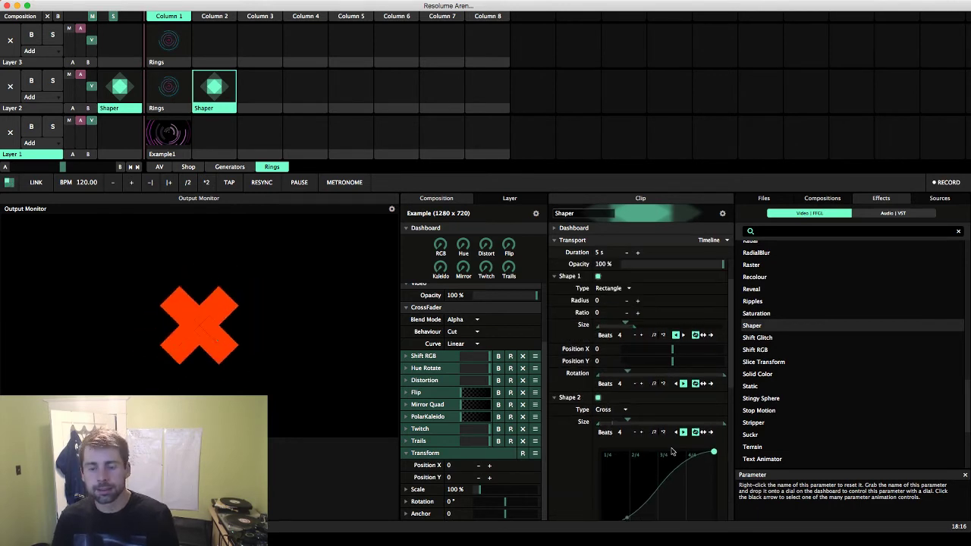
Step: Reverse Shape 1's rotation animation and make it bounce back and forth
click(676, 383)
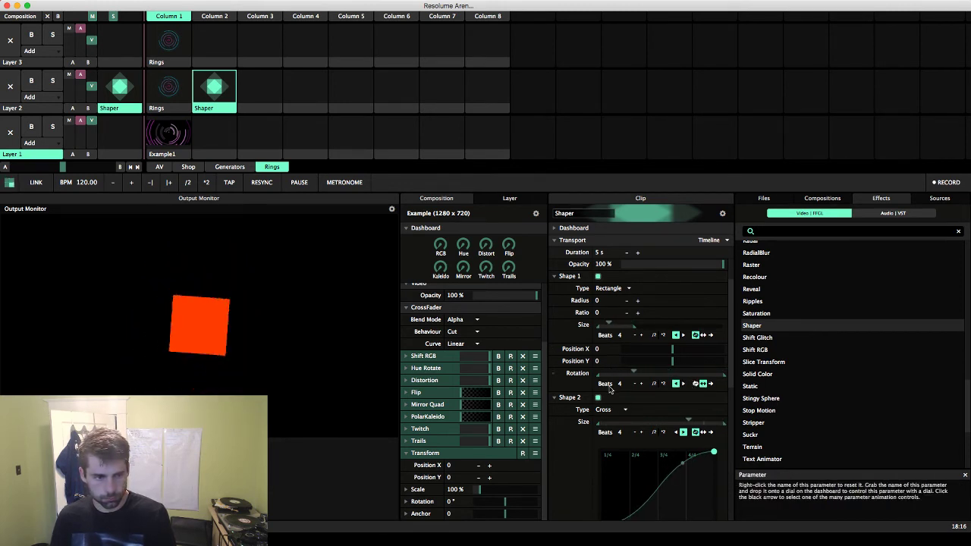
click(552, 376)
Step: Add an envelope to Shape 1's size animation and apply Elastic In/Out easing to its curve
click(553, 326)
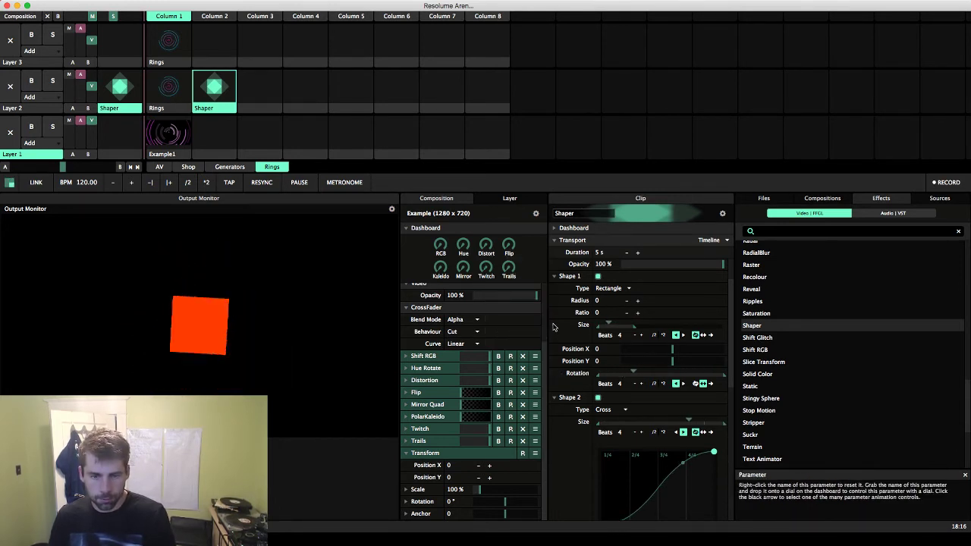
click(553, 326)
click(507, 319)
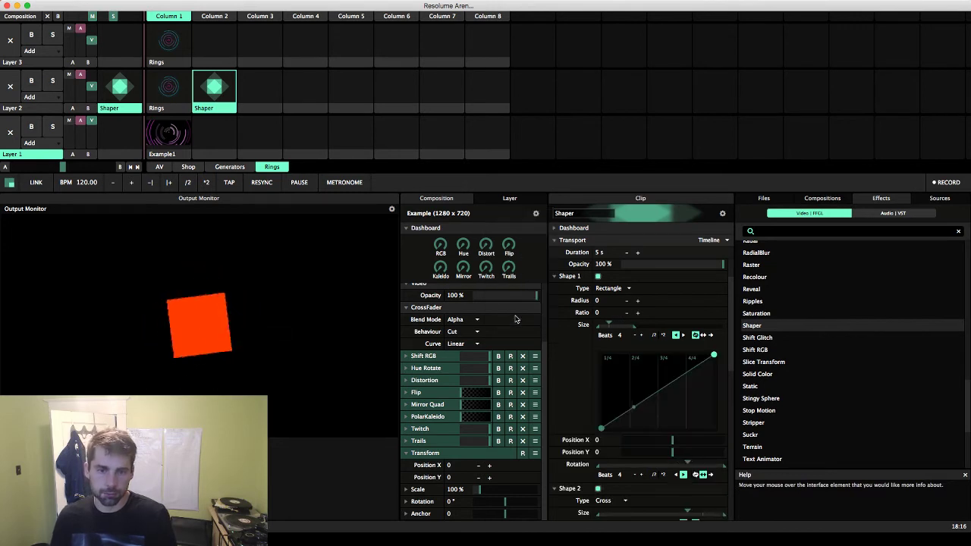
right_click(713, 357)
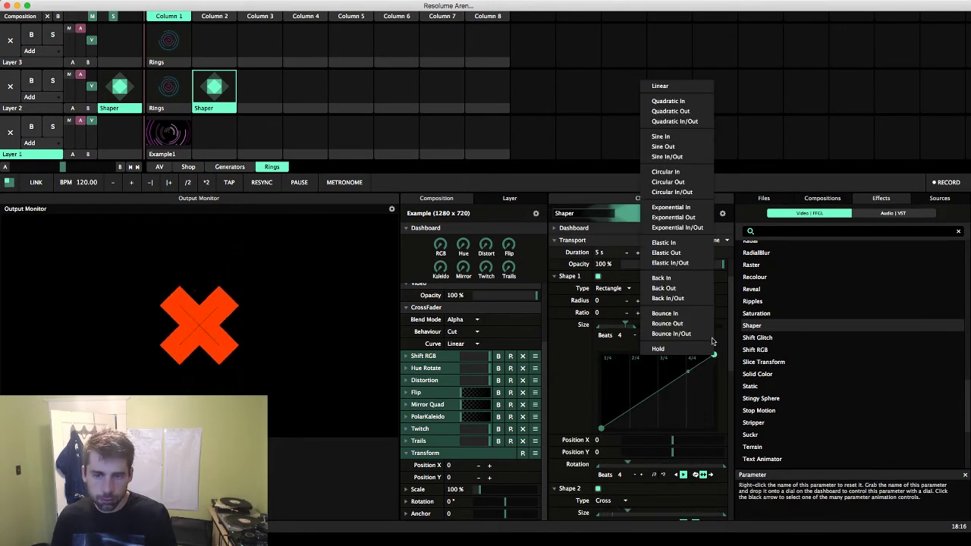
click(695, 267)
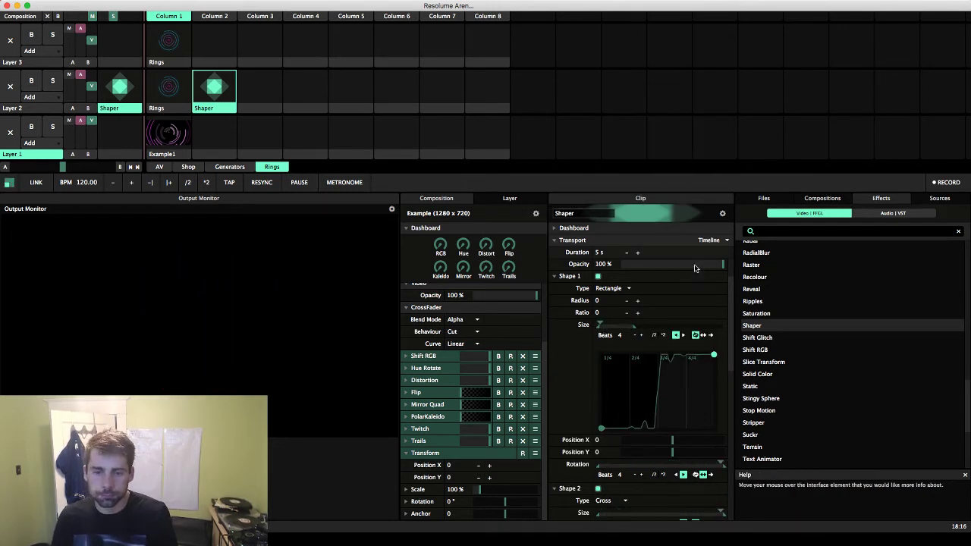
Step: Try Bounce In/Out and Exponential In/Out easing on Shape 1's size envelope
right_click(716, 356)
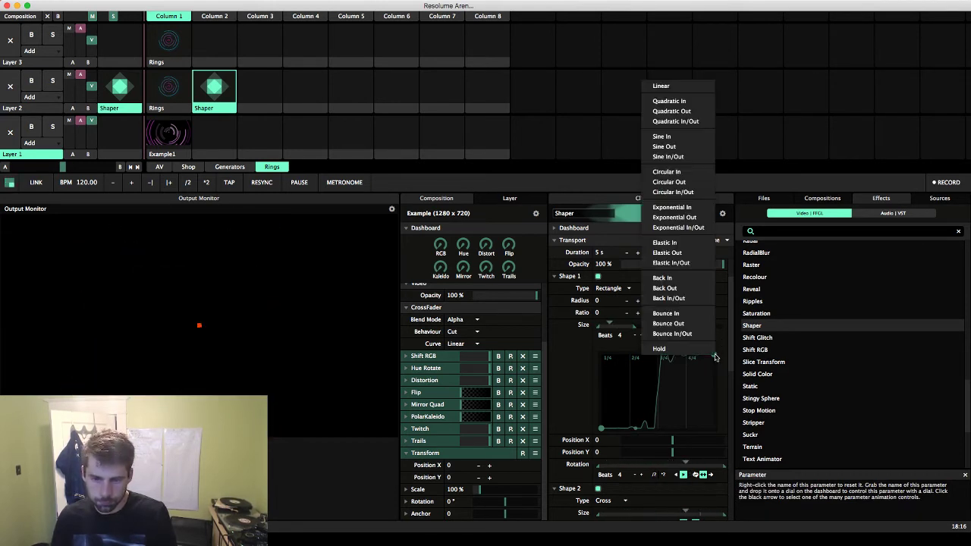
click(690, 334)
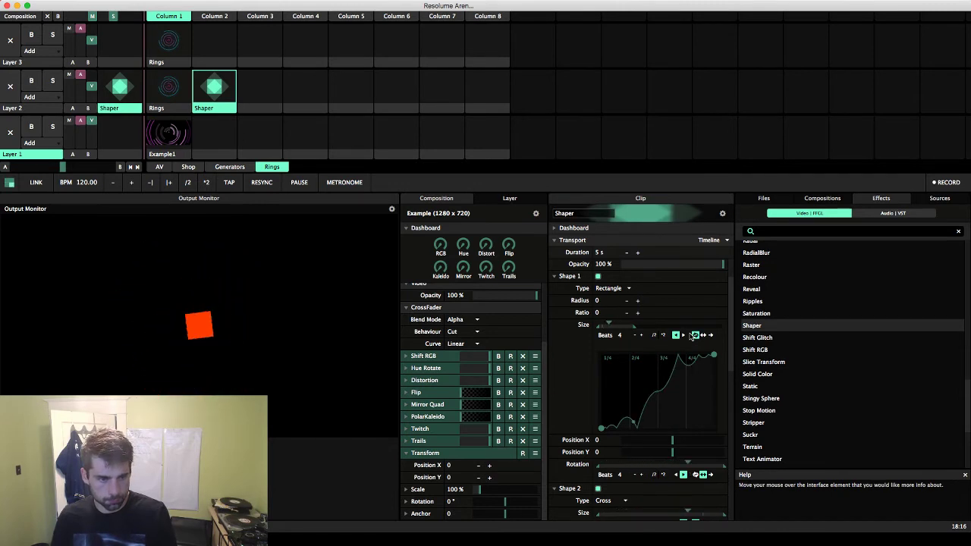
right_click(714, 355)
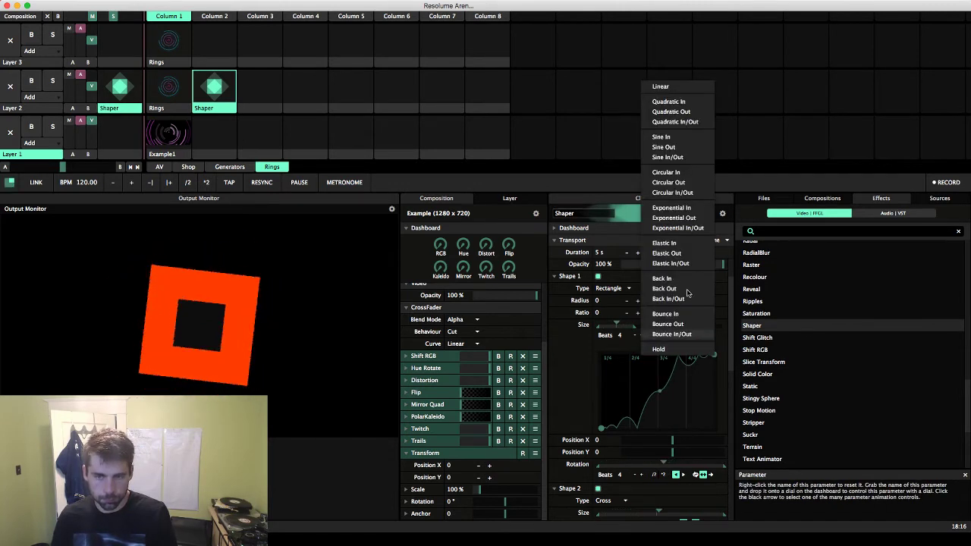
click(683, 233)
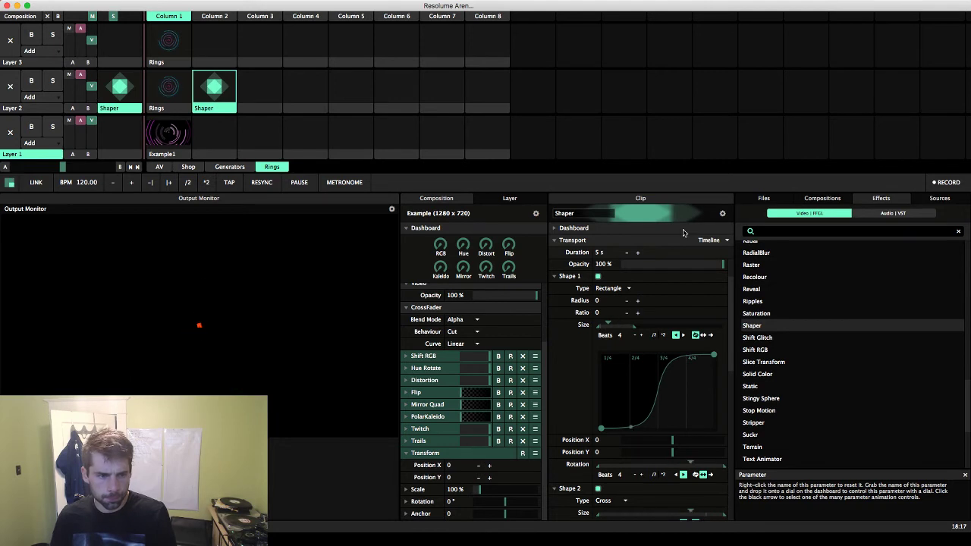
Step: Try Circular In/Out easing on Shape 1's size envelope, and settle on Sine In/Out
right_click(714, 355)
click(684, 198)
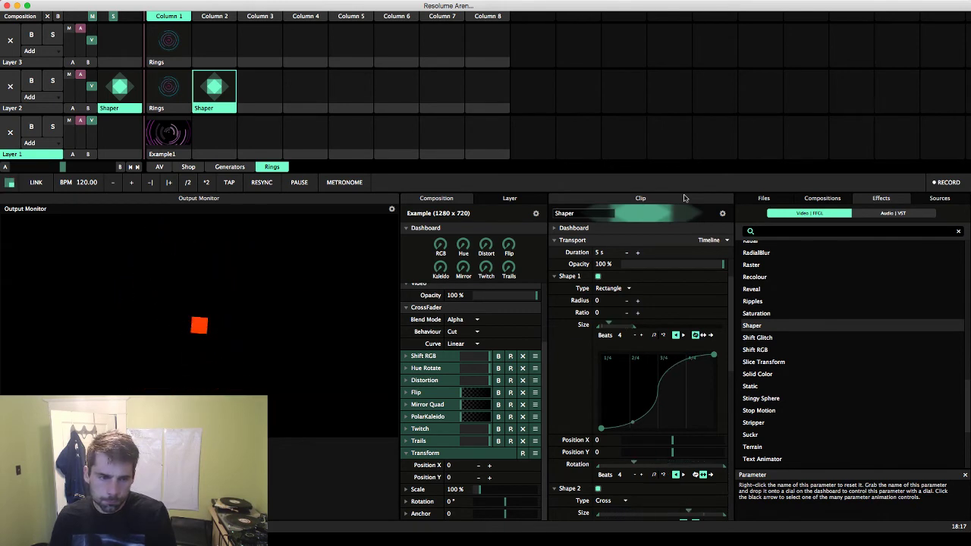
right_click(714, 355)
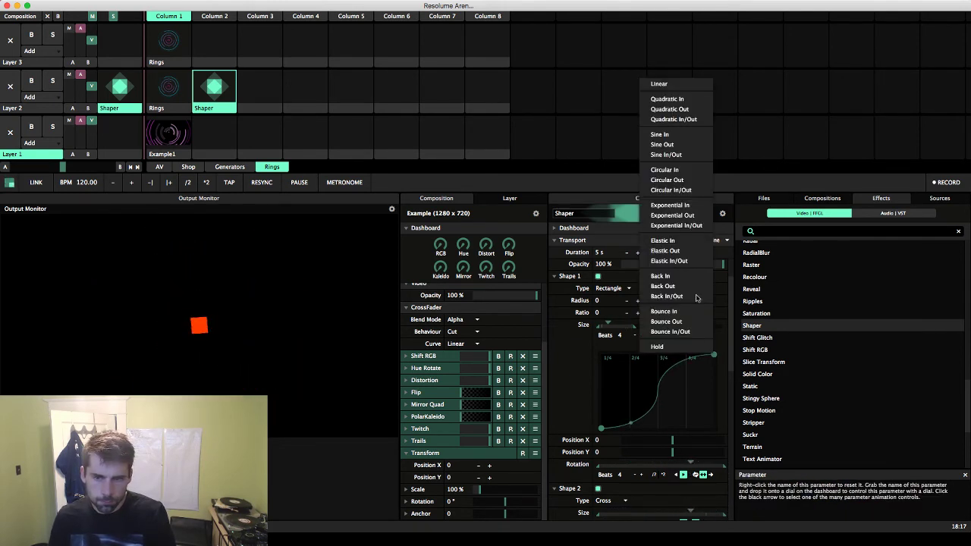
click(668, 155)
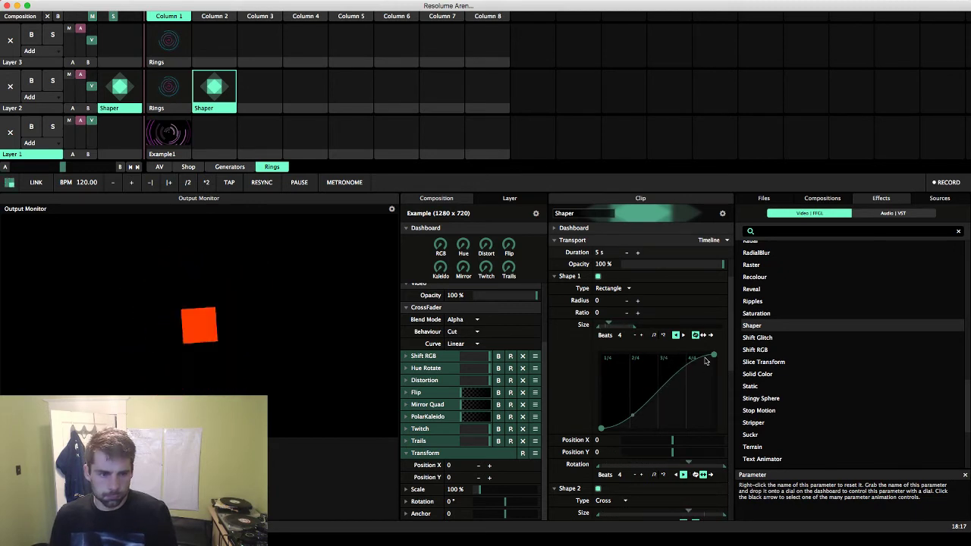
Step: Collapse the Shaper effect's settings in the clip
scroll(694, 390, down, 2)
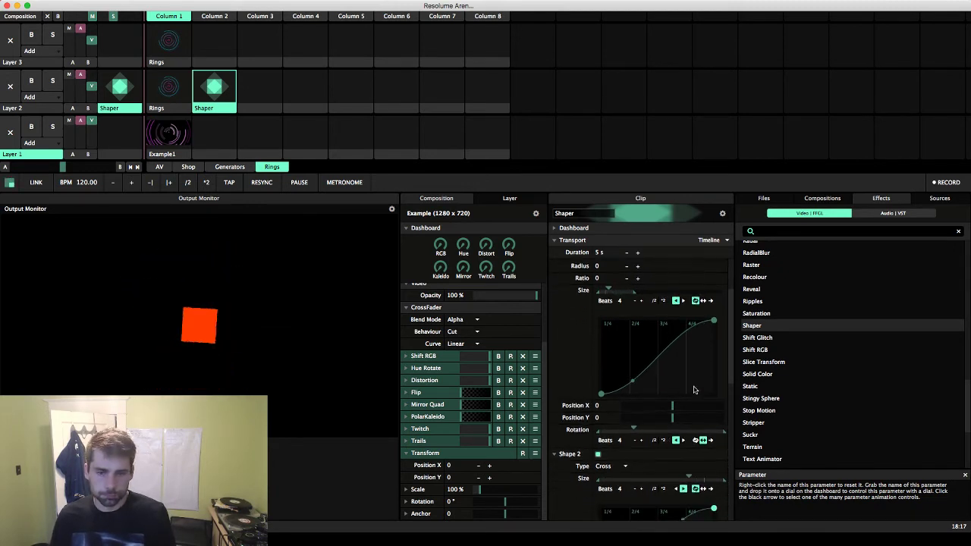
scroll(693, 390, up, 3)
scroll(693, 390, up, 2)
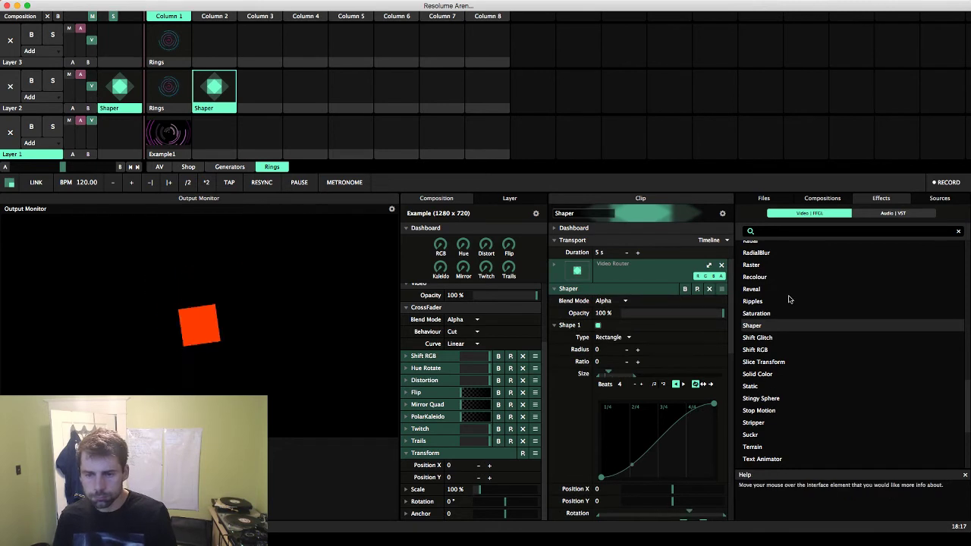
scroll(789, 300, down, 2)
scroll(789, 300, up, 5)
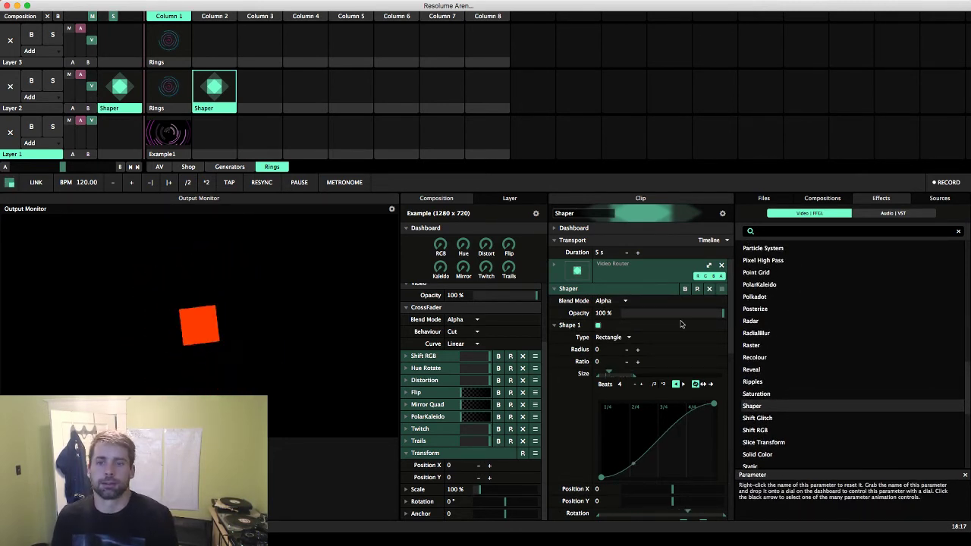
scroll(681, 324, down, 1)
scroll(775, 323, up, 10)
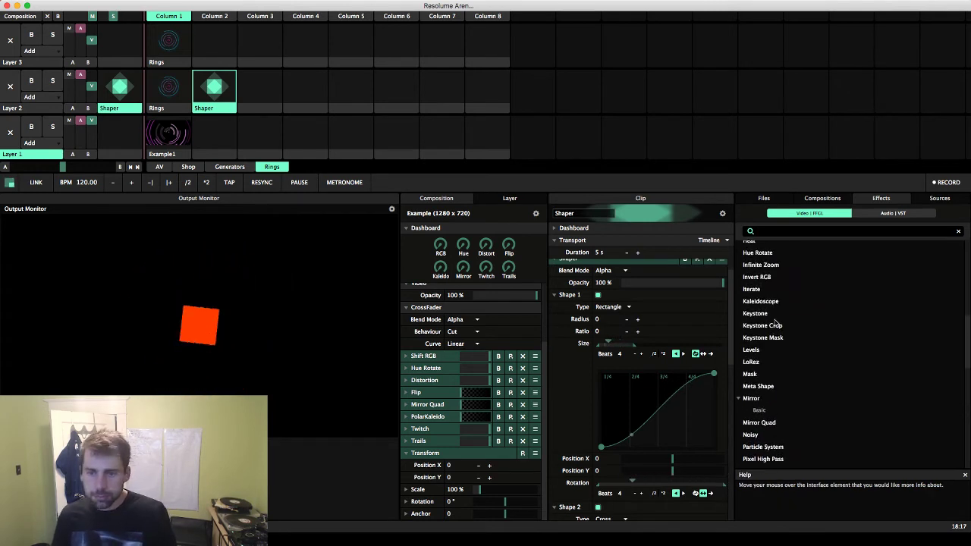
scroll(592, 303, up, 3)
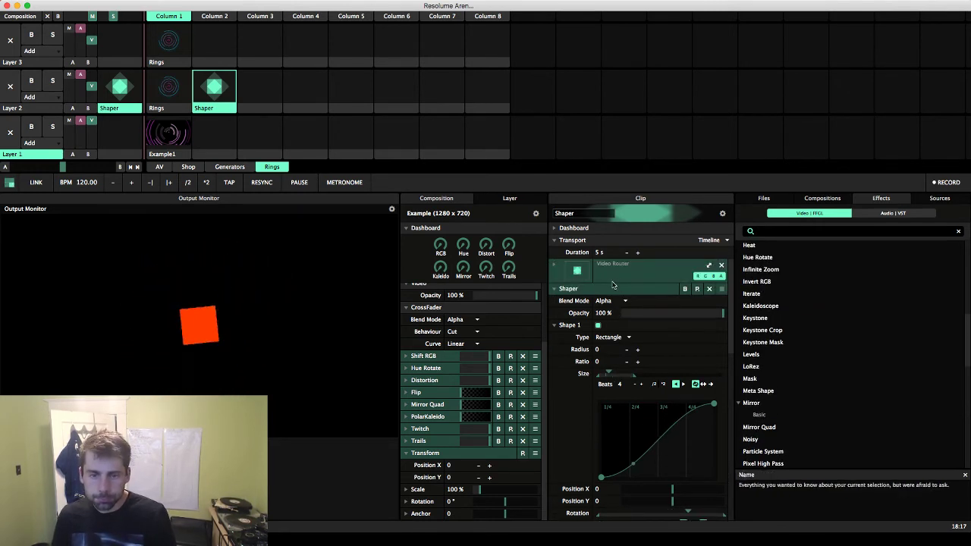
click(554, 289)
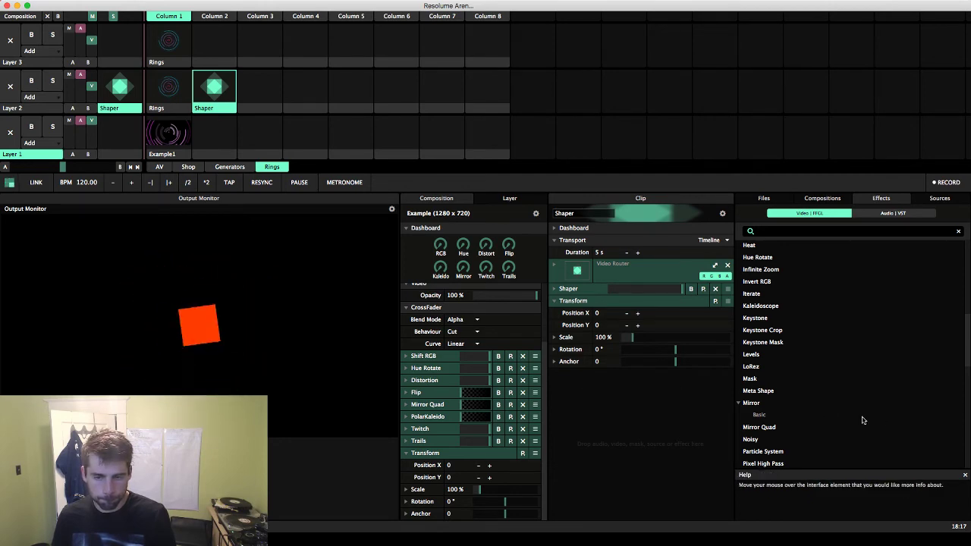
Step: Add the Noisy effect to the Shaper clip and try a resolution of 0.61 with noise at 0.86
scroll(772, 410, down, 2)
drag(751, 415, 654, 410)
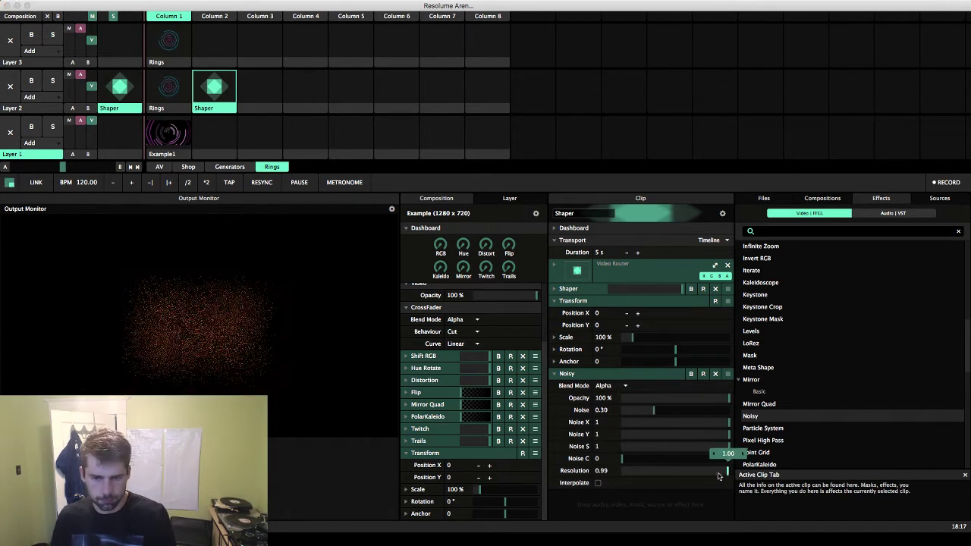
drag(729, 470, 686, 470)
drag(654, 410, 715, 416)
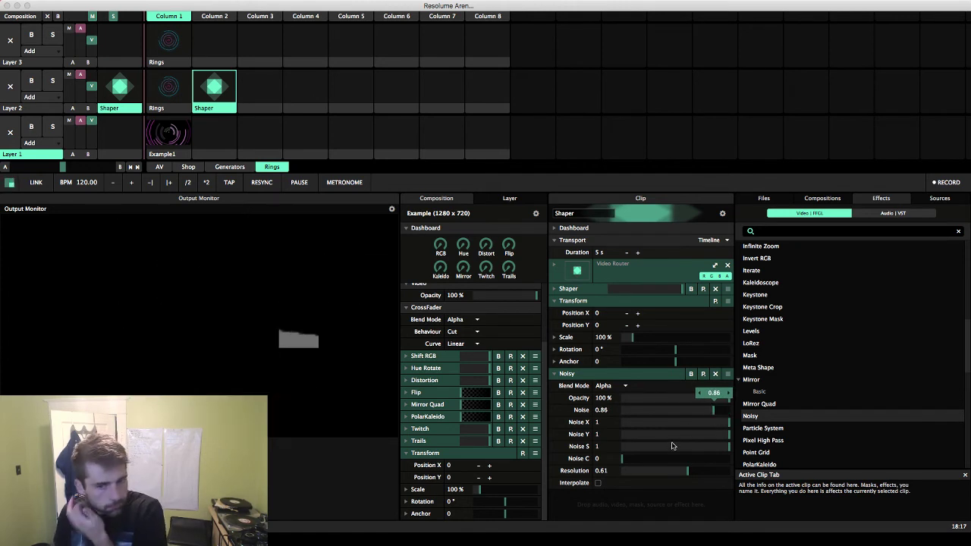
Step: Try the Noisy effect with noise at 0.13 and resolution at 0.86 and 1, and remove it from the clip
drag(687, 471, 713, 470)
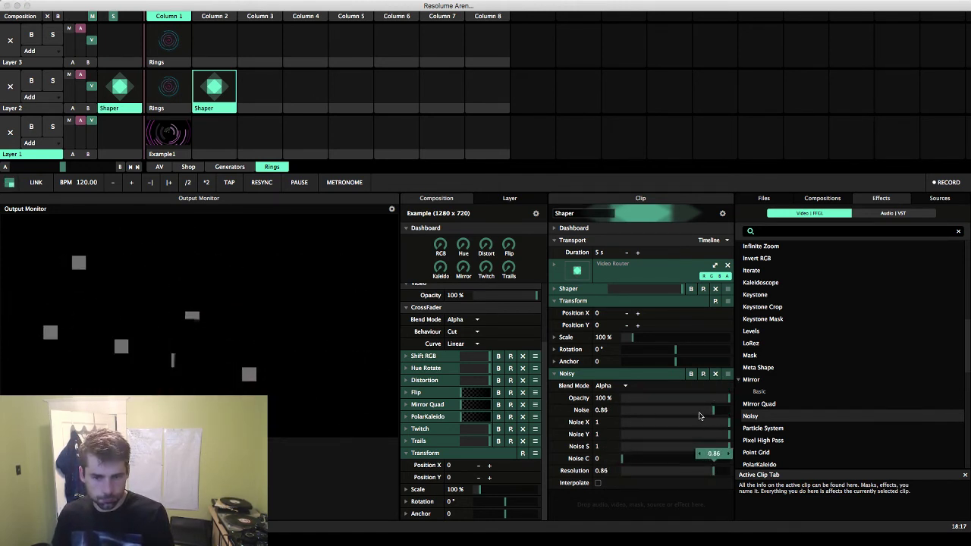
drag(713, 409, 635, 410)
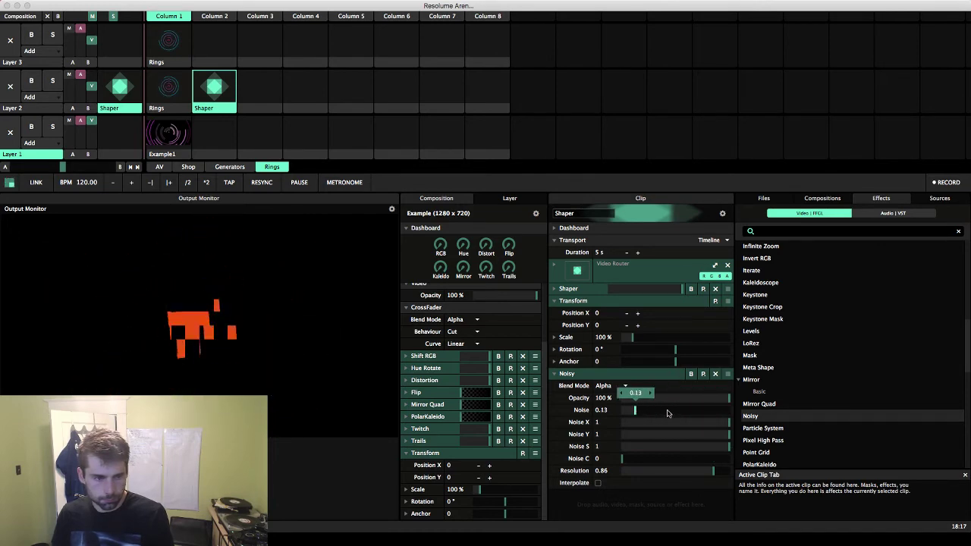
drag(714, 471, 730, 471)
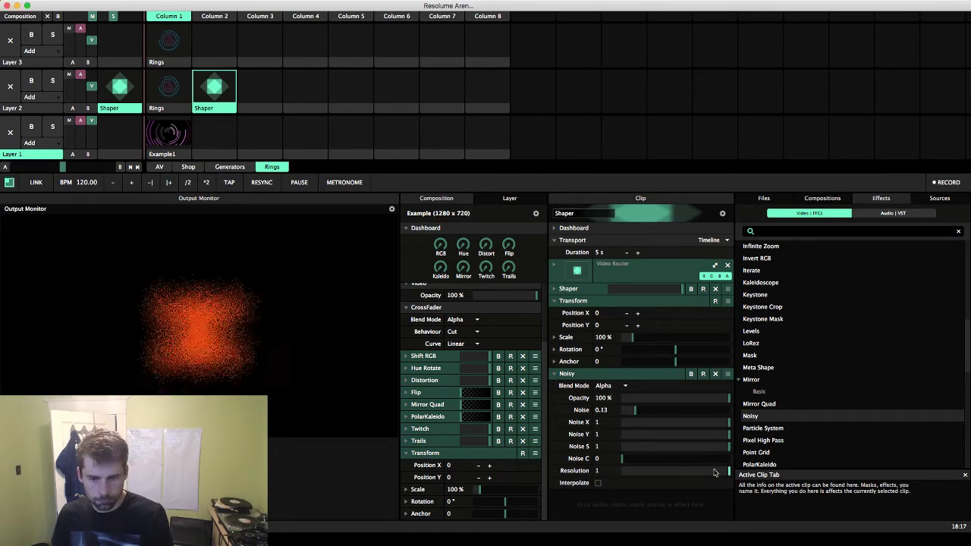
click(714, 374)
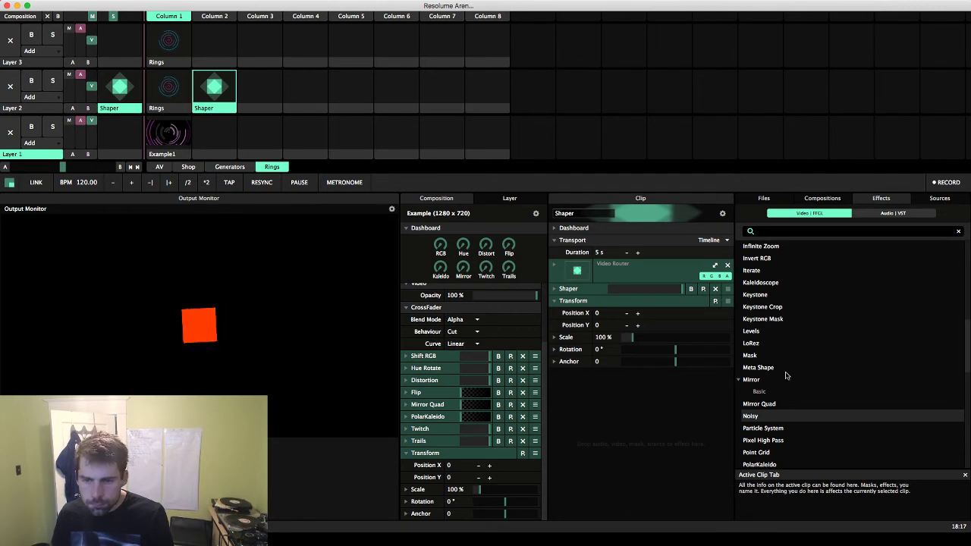
Step: Add the Mirror Quad effect to the Shaper clip, followed by the Point Grid effect
drag(761, 416, 664, 424)
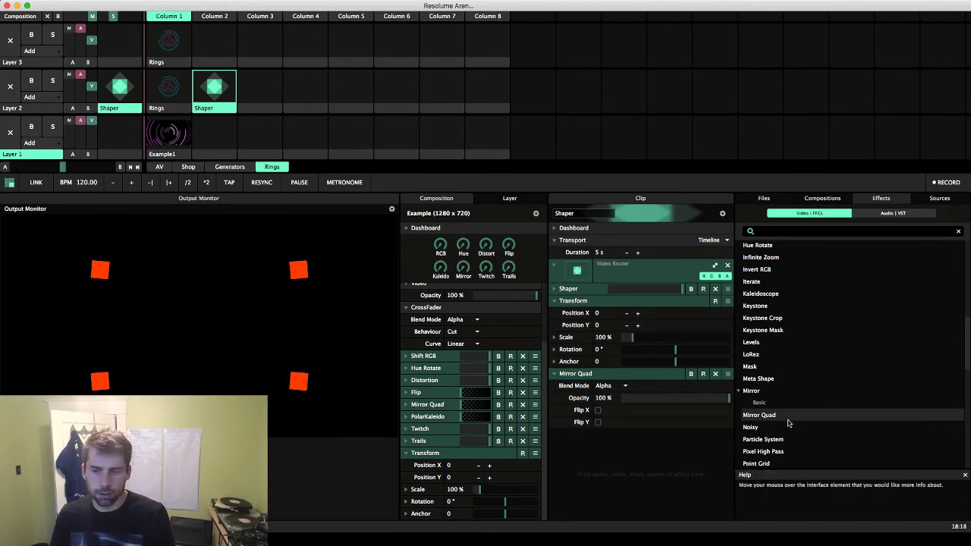
scroll(775, 447, down, 1)
drag(776, 446, 694, 451)
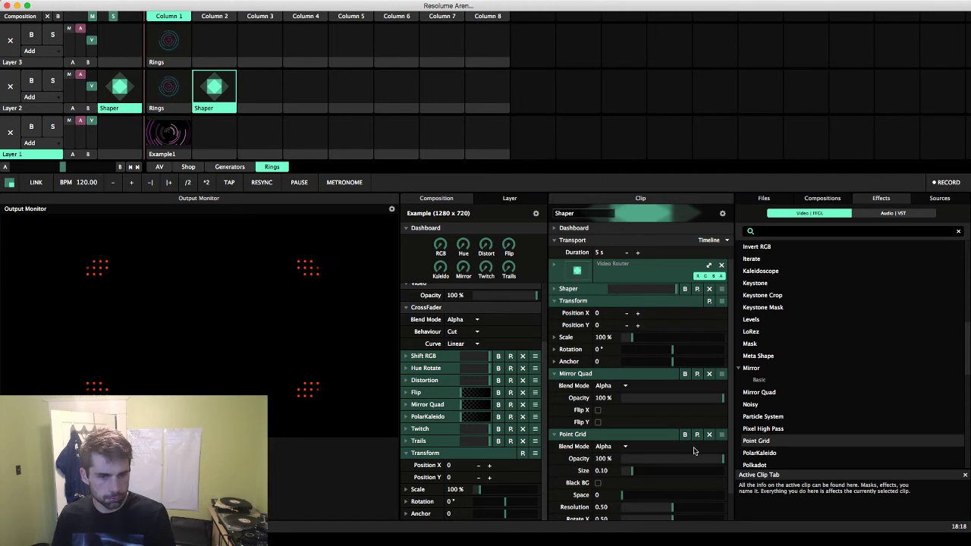
Step: Adjust the Point Grid effect to size 0.07, resolution 0.92 and space 0.02
scroll(644, 476, down, 1)
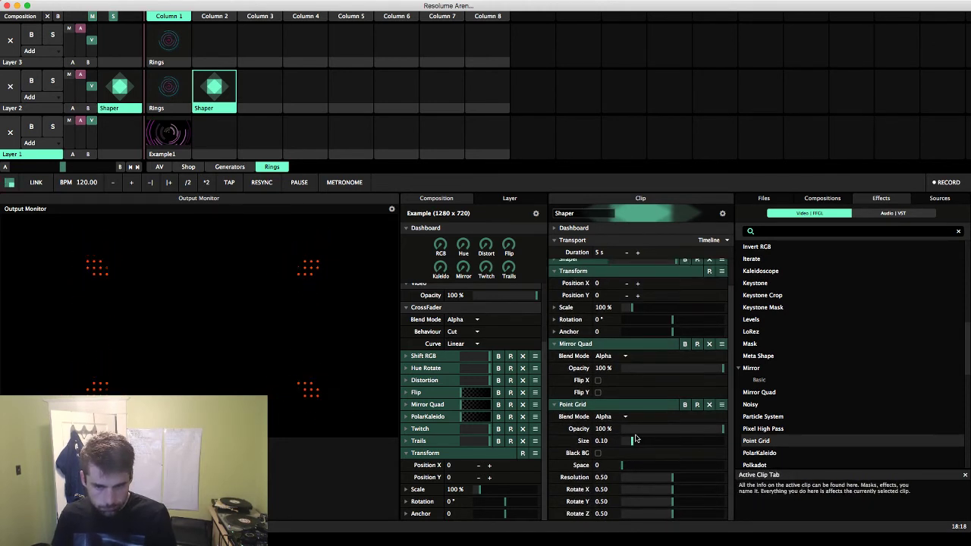
mouse_move(632, 442)
mouse_down()
mouse_move(684, 444)
mouse_move(632, 443)
mouse_move(641, 443)
mouse_up()
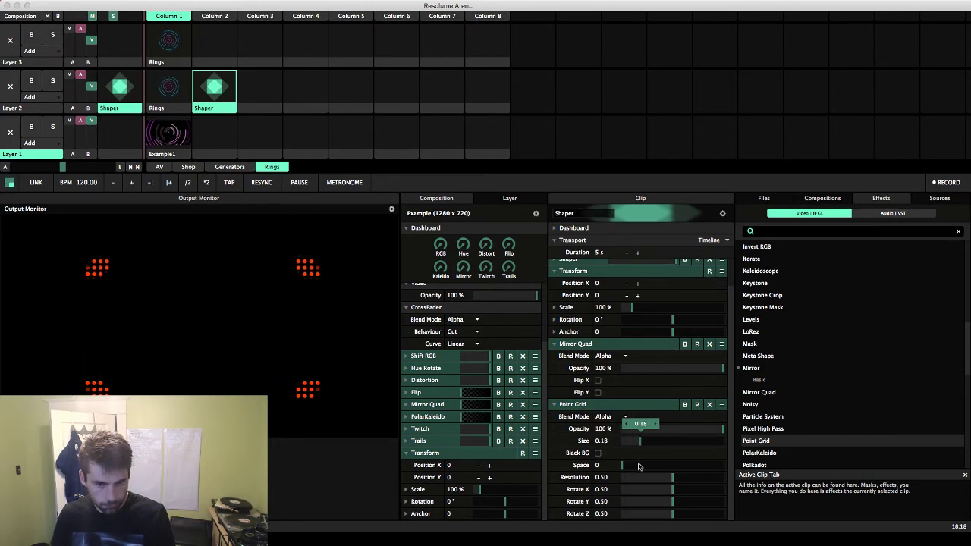
drag(658, 477, 723, 481)
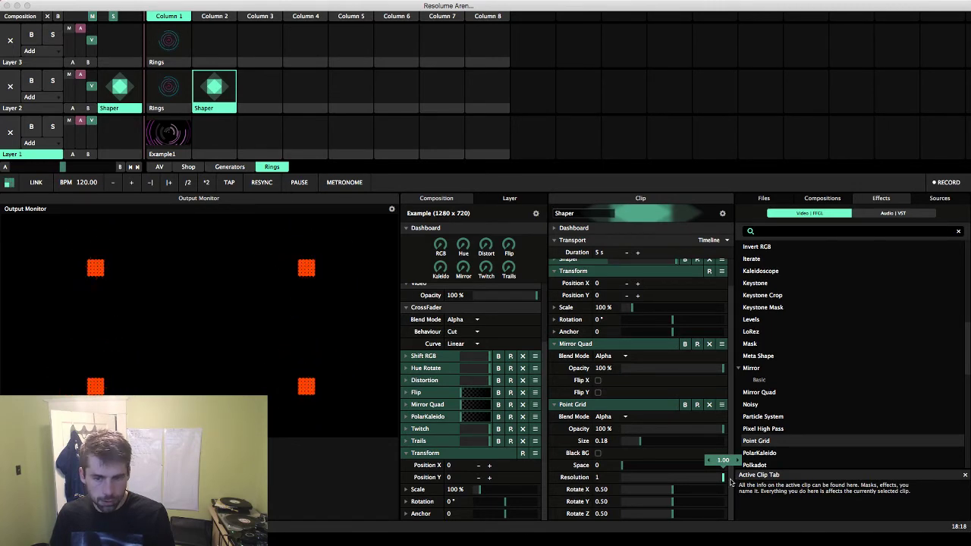
drag(723, 481, 715, 481)
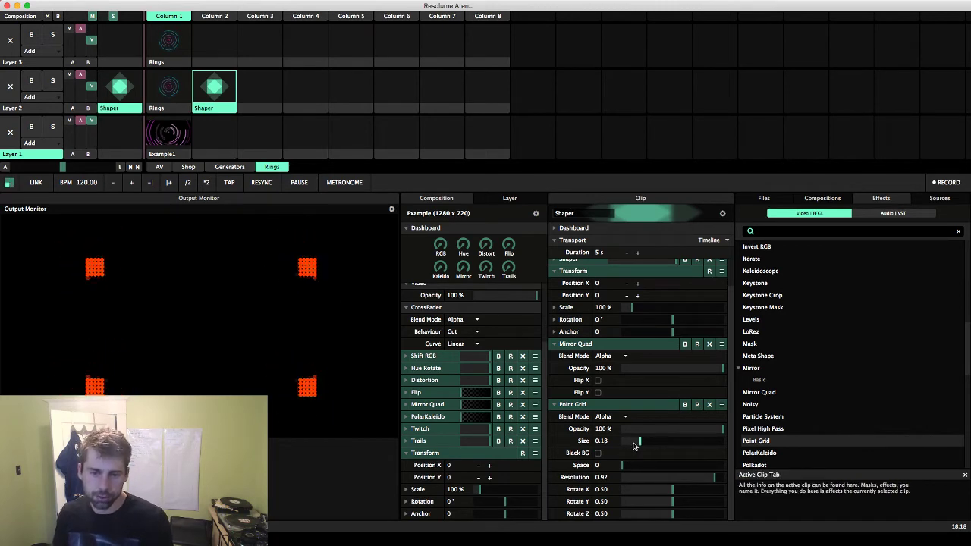
mouse_move(637, 442)
mouse_down()
mouse_move(675, 444)
mouse_move(631, 448)
mouse_up()
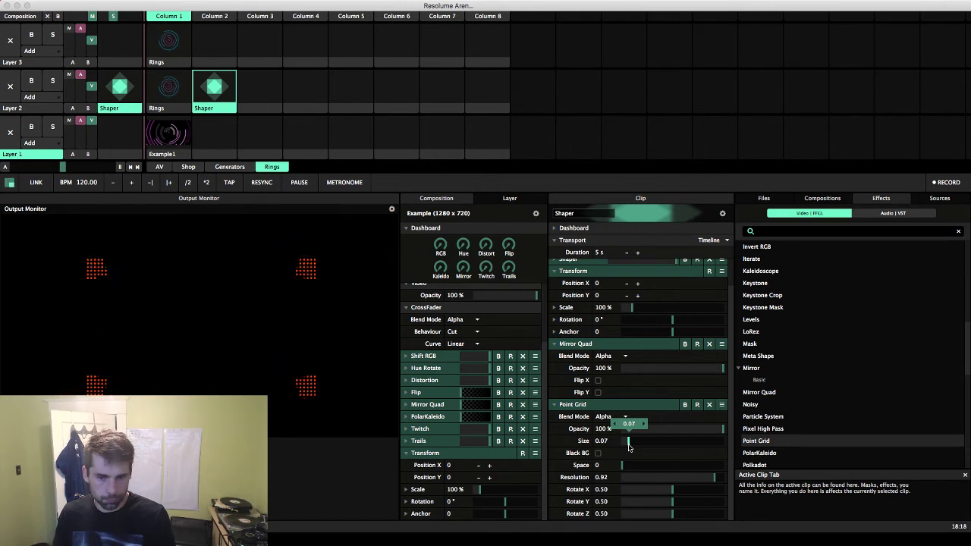
mouse_move(632, 466)
mouse_down()
mouse_move(643, 465)
mouse_move(626, 470)
mouse_up()
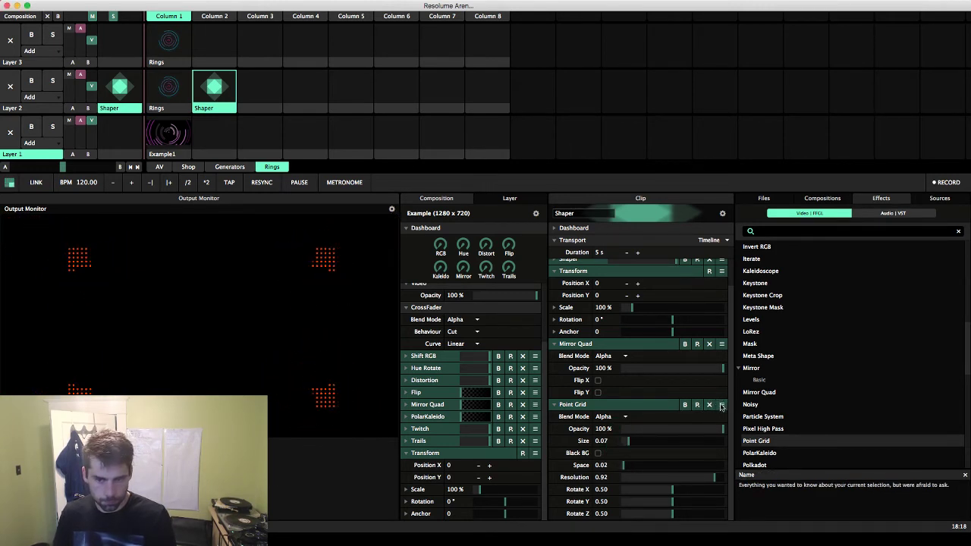
Step: Move Point Grid ahead of Mirror Quad in the clip's effect chain and set its size to 0.14
drag(721, 405, 722, 356)
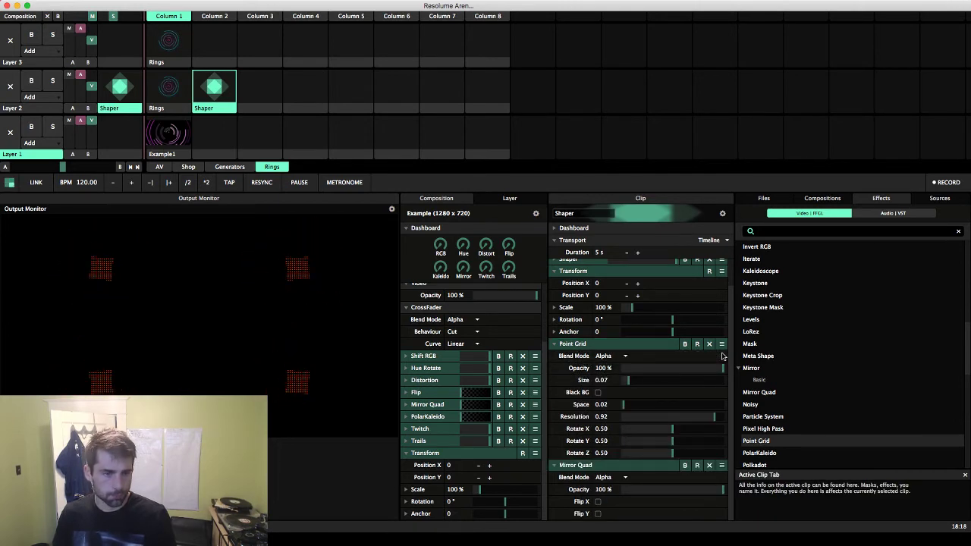
mouse_move(642, 380)
mouse_down()
mouse_move(631, 398)
mouse_move(637, 380)
mouse_up()
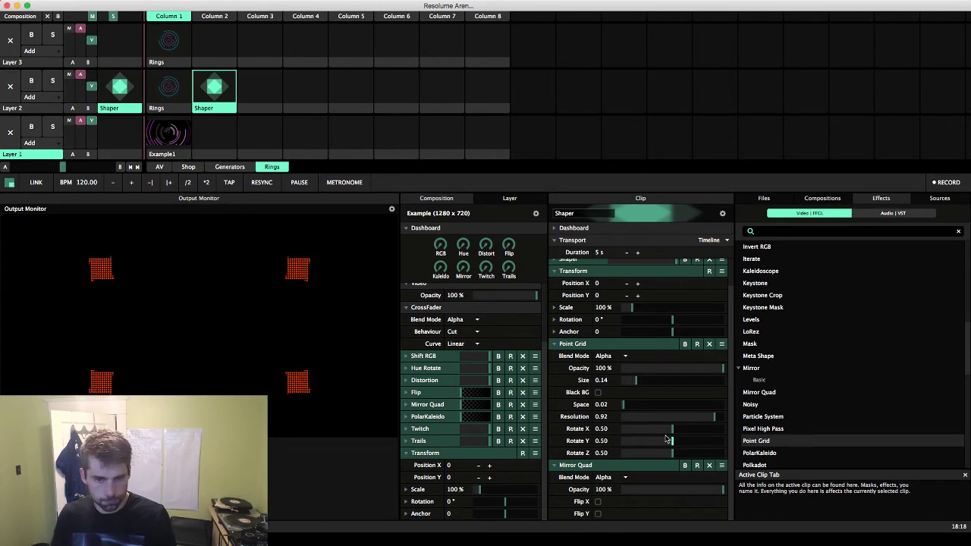
Step: Test Point Grid's Rotate X at 0.34 and reset it to 0.50
mouse_move(672, 441)
mouse_down()
mouse_move(611, 442)
mouse_move(715, 444)
mouse_move(686, 456)
mouse_move(686, 440)
mouse_move(637, 429)
mouse_move(687, 435)
mouse_move(657, 433)
mouse_up()
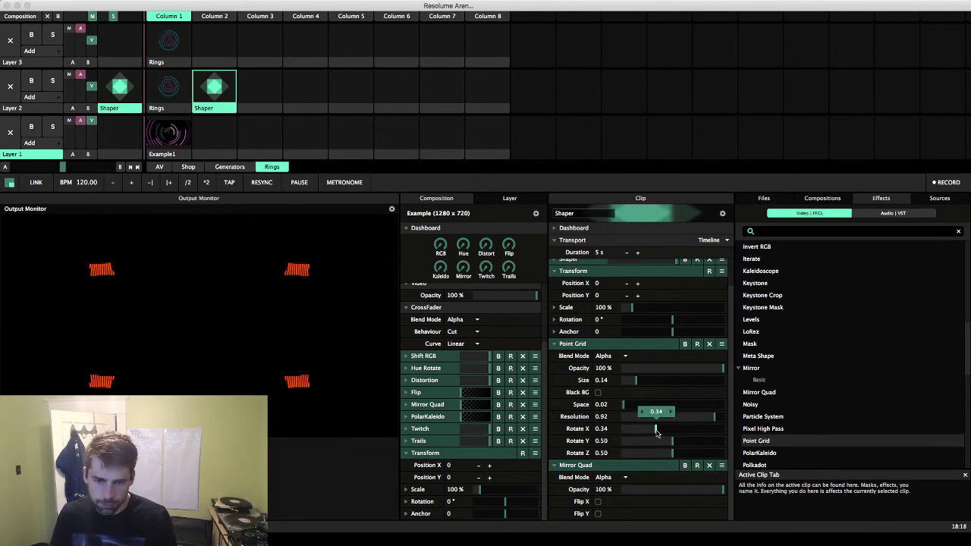
double_click(657, 432)
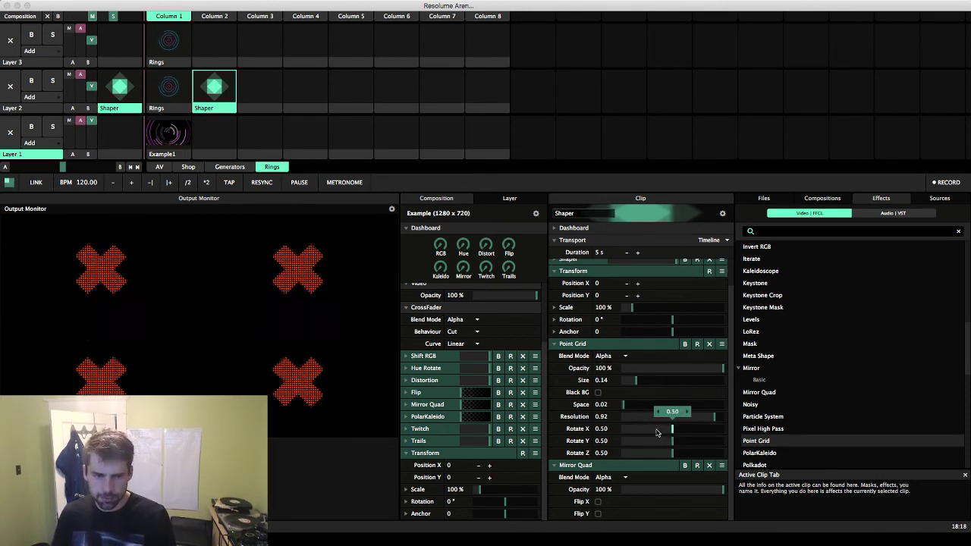
Step: Animate Point Grid's Rotate X with BPM Sync over 16 beats and collapse the effect's settings
click(551, 431)
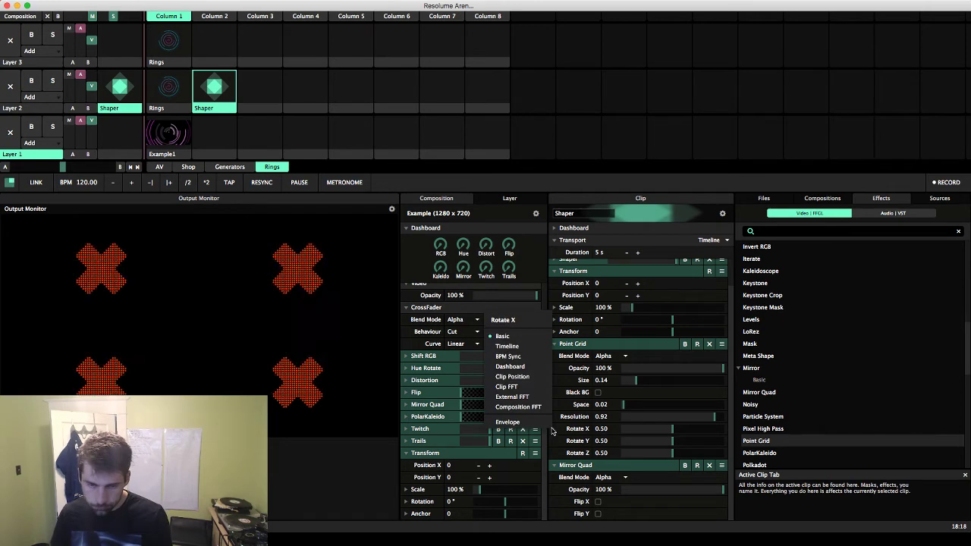
click(507, 356)
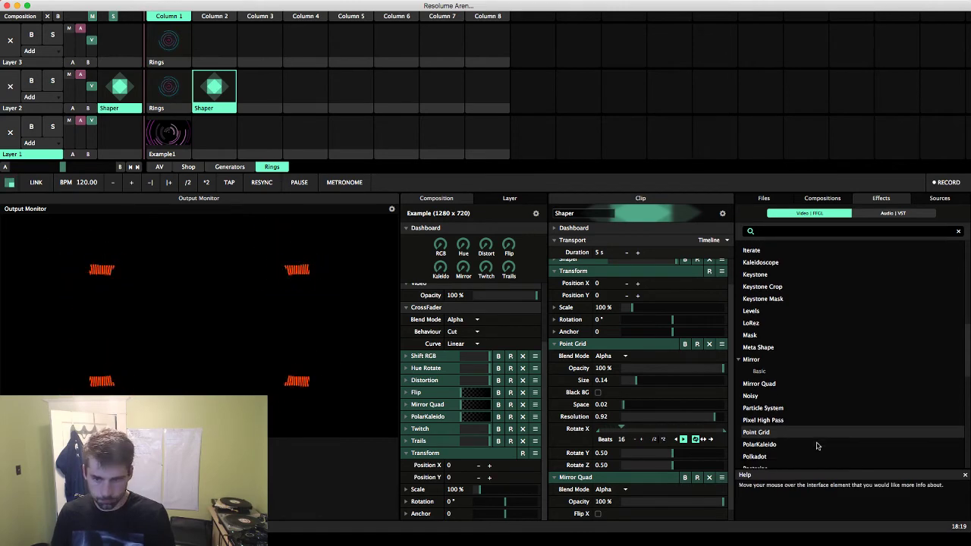
scroll(793, 442, down, 2)
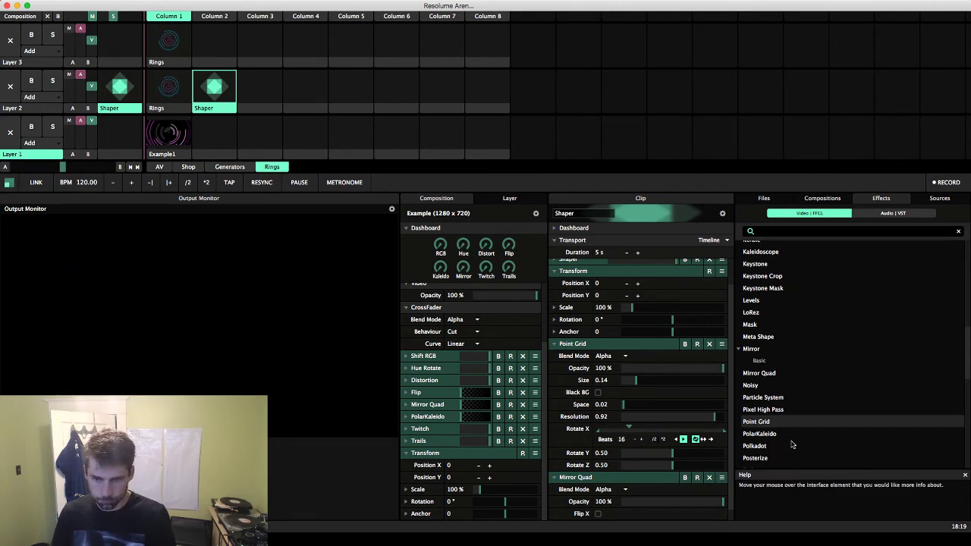
click(554, 344)
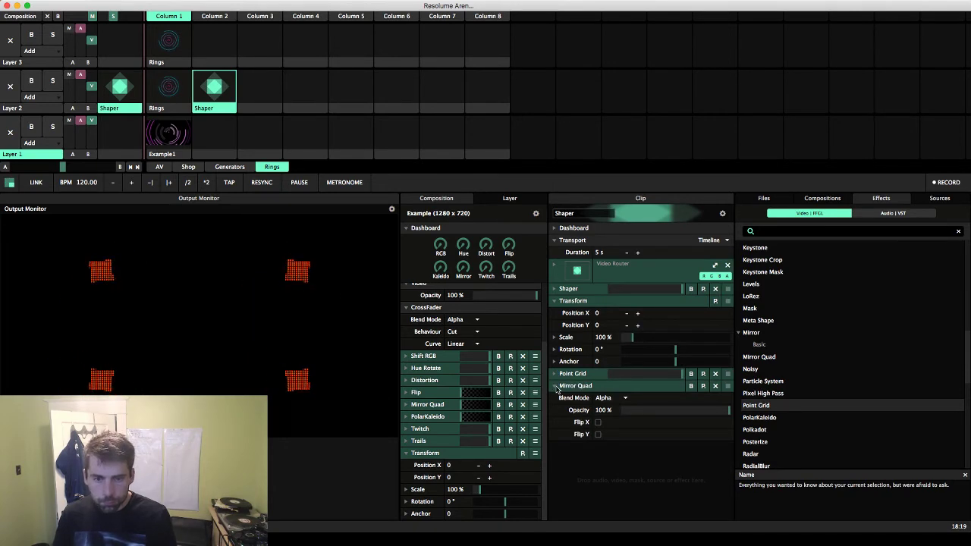
Step: Raise the lower limit of Shape 1's size animation in the Shaper effect, try Bounce playback, and return it to looping forwards
click(555, 288)
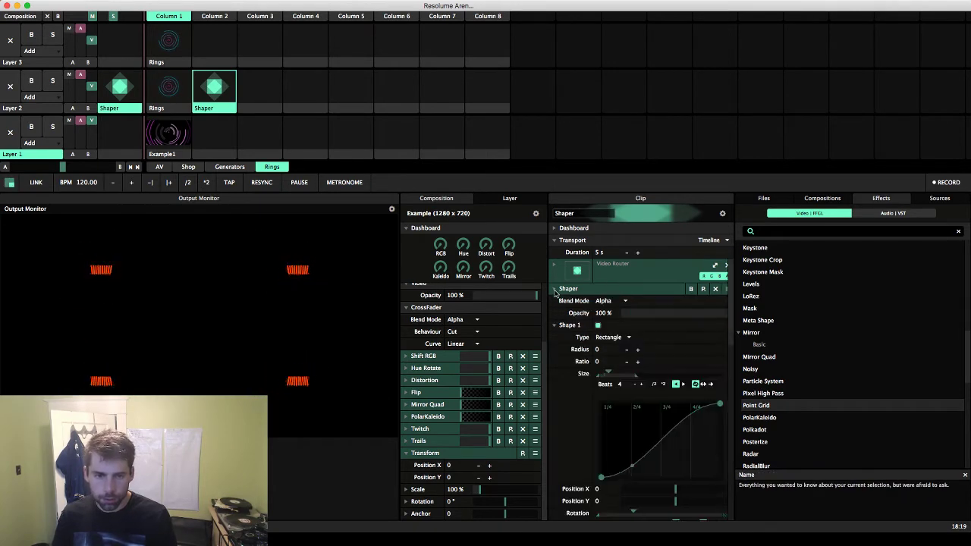
scroll(616, 392, down, 2)
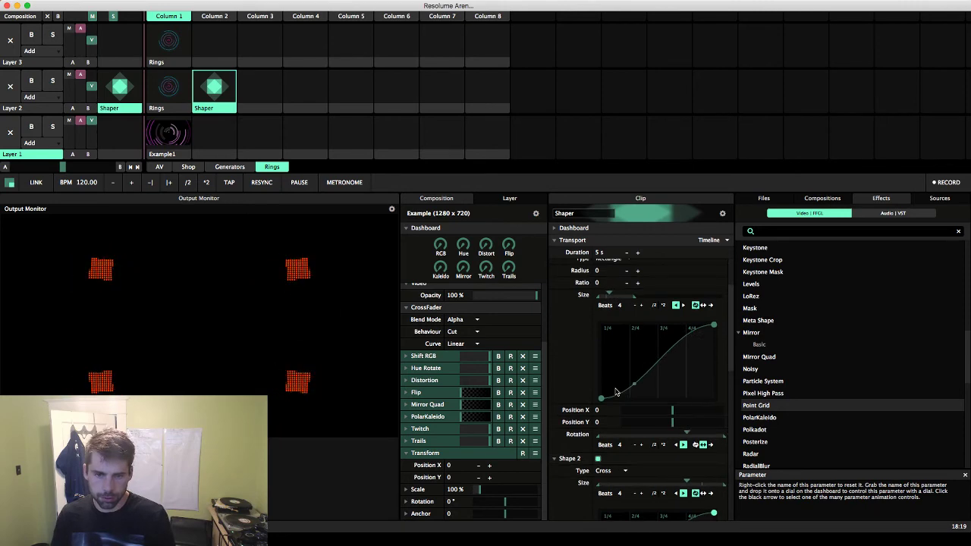
scroll(616, 392, down, 1)
mouse_move(609, 285)
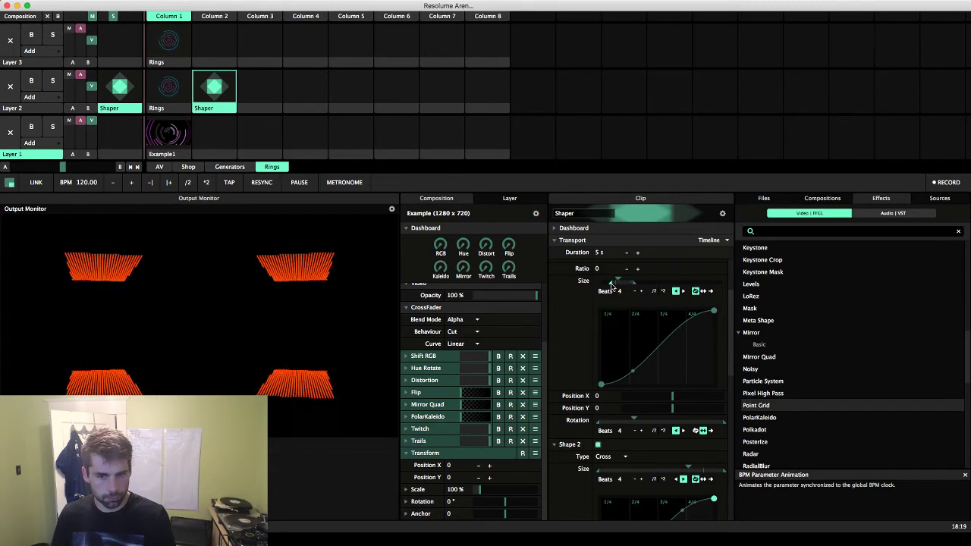
click(703, 292)
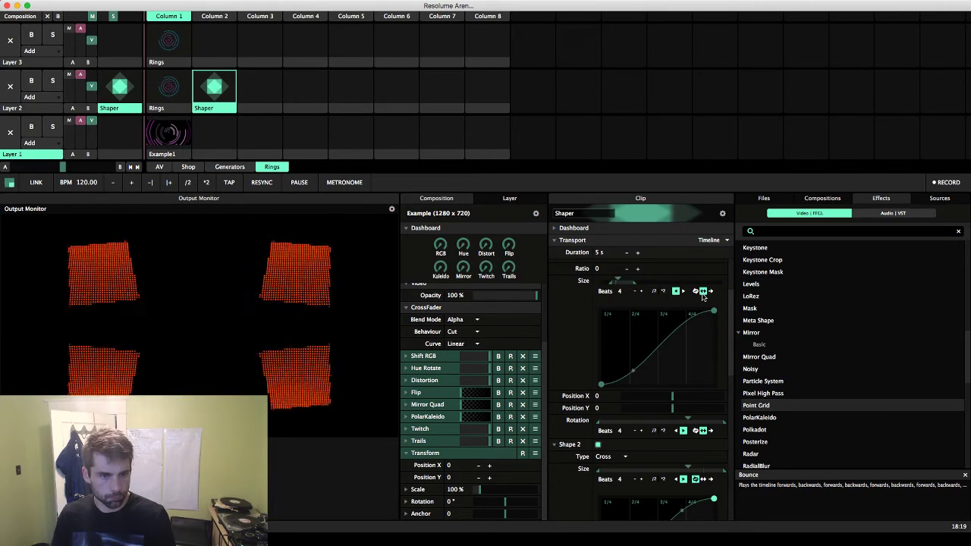
click(695, 292)
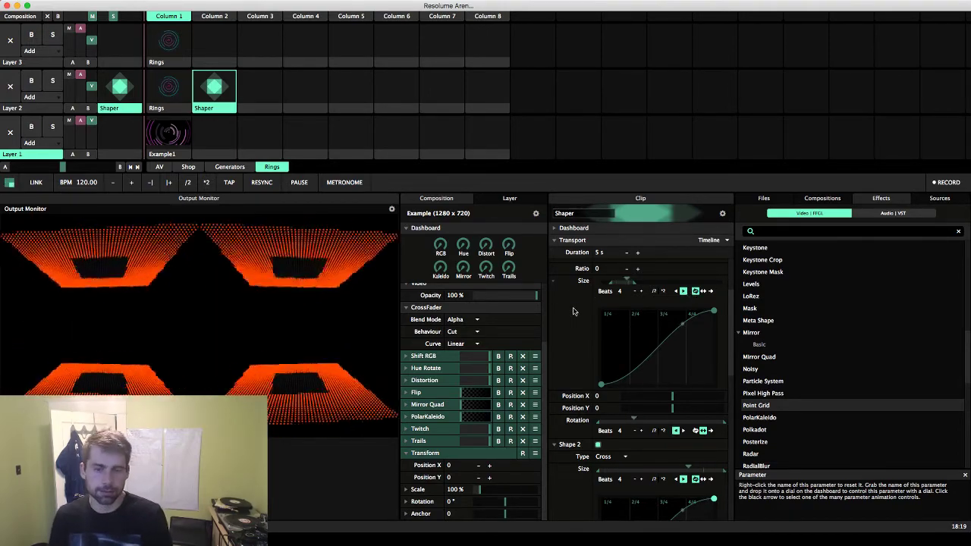
Step: Collapse Shape 1's settings and play the Shaper effect's outline animation forwards
scroll(574, 311, up, 3)
click(561, 290)
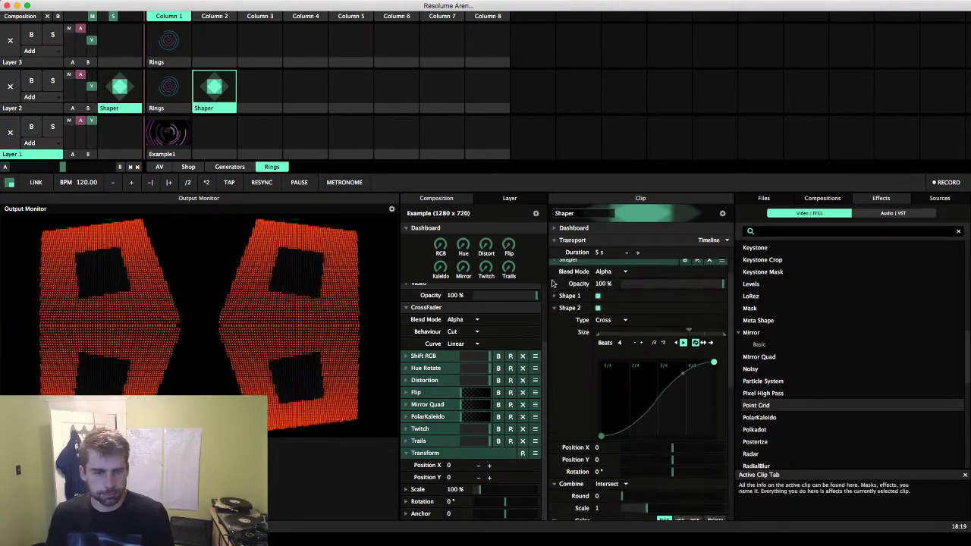
scroll(552, 283, down, 5)
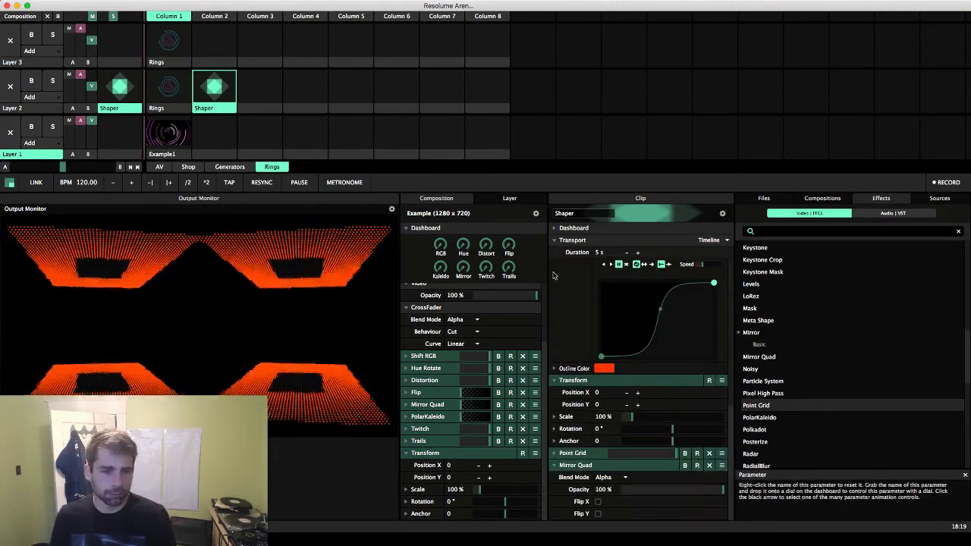
scroll(554, 464, up, 2)
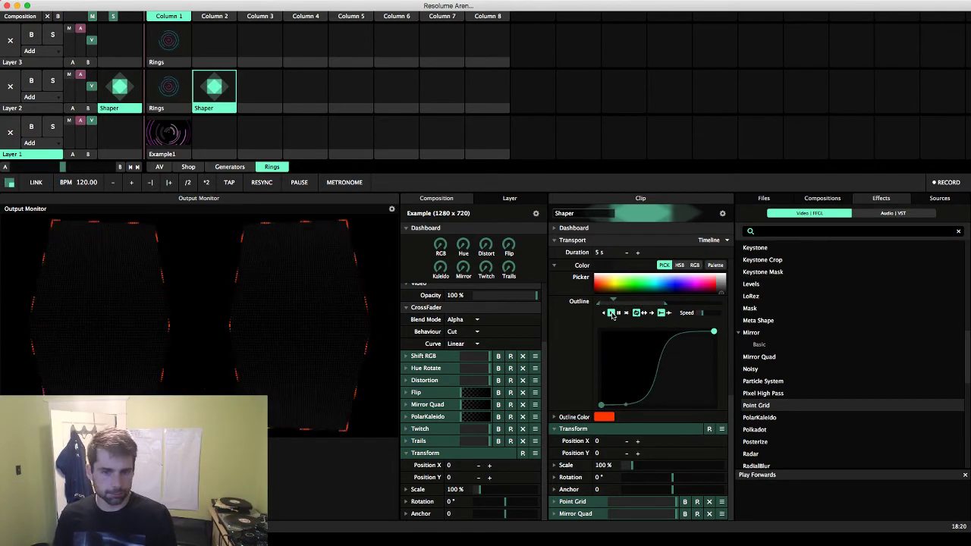
click(612, 313)
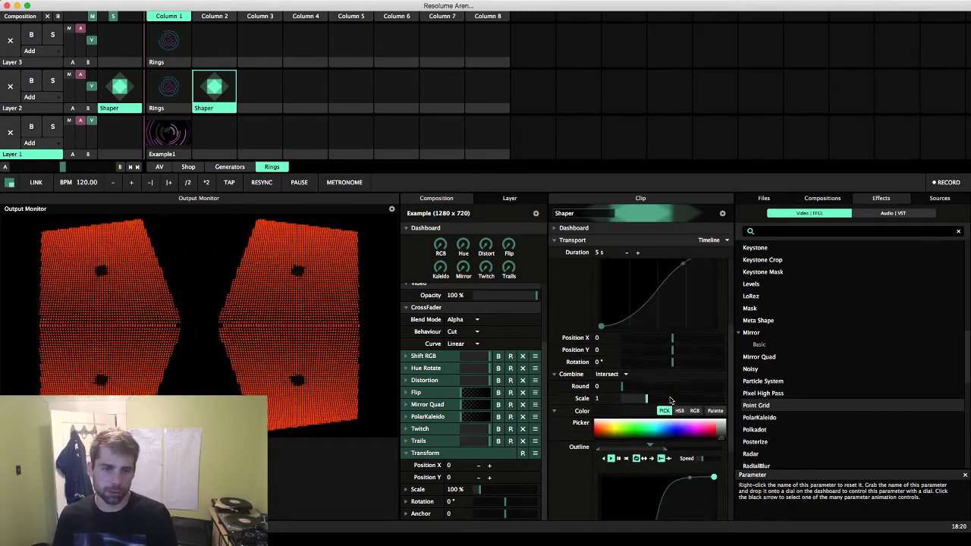
Step: Try bypassing the clip's Point Grid effect and switch to OBS
scroll(670, 400, down, 5)
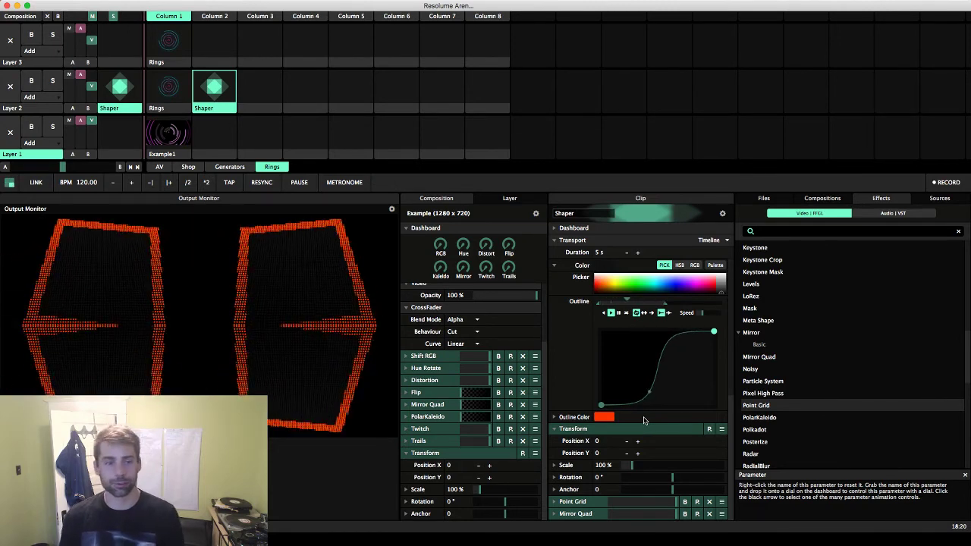
click(685, 502)
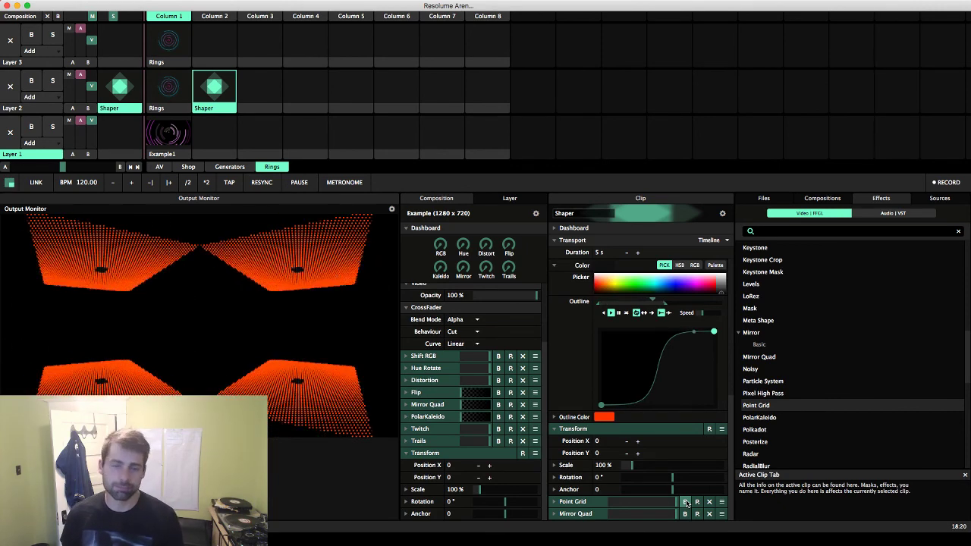
key(super+Tab)
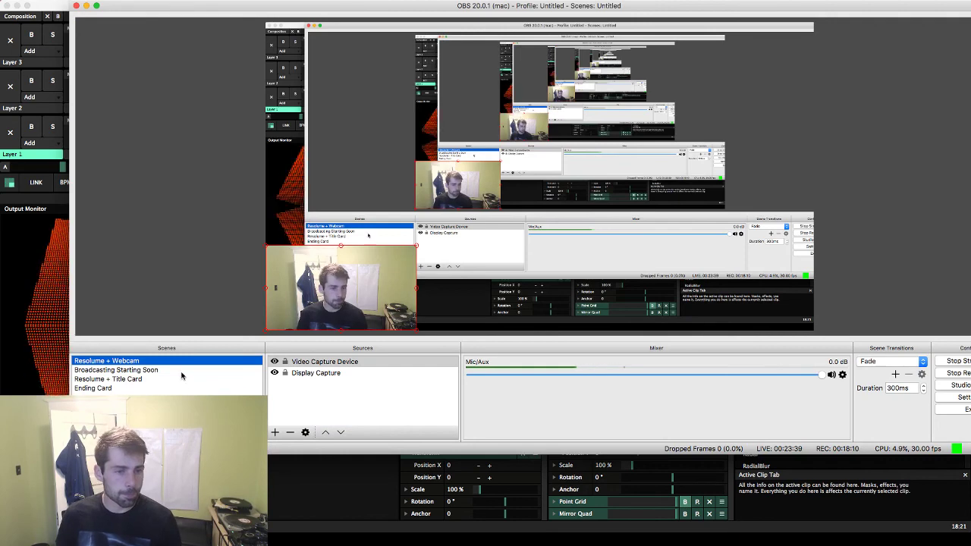